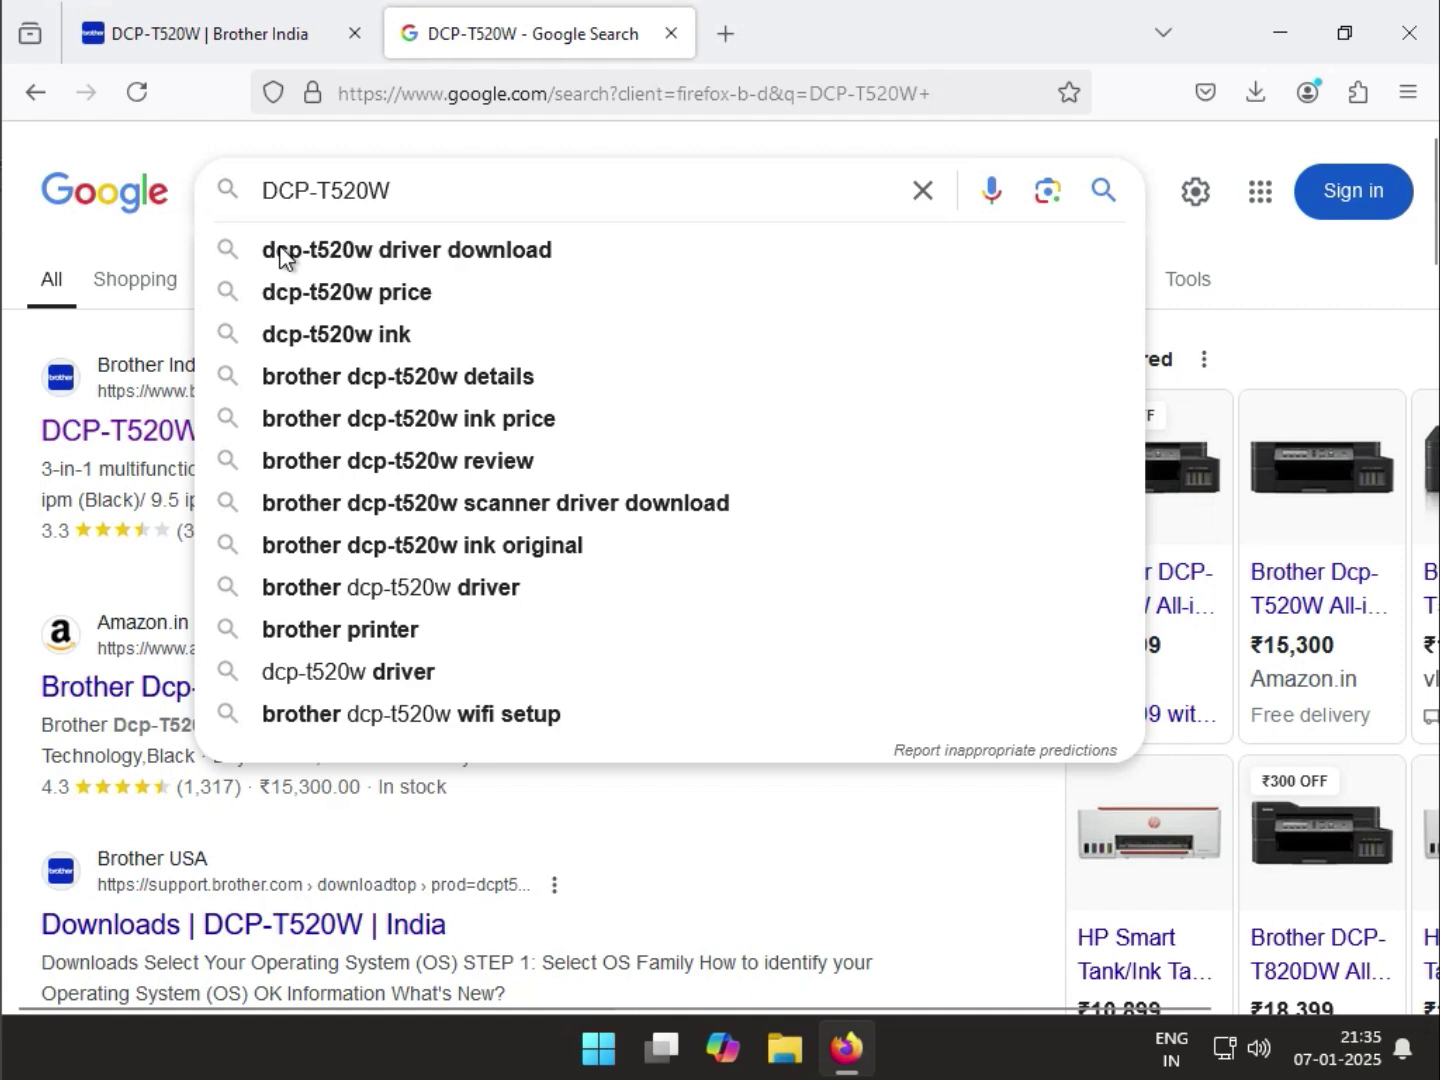
Search Google for 'brother dcp t520w driver' using the suggested query.
{"action": "key", "text": "Home"}
{"action": "type", "text": "b"}
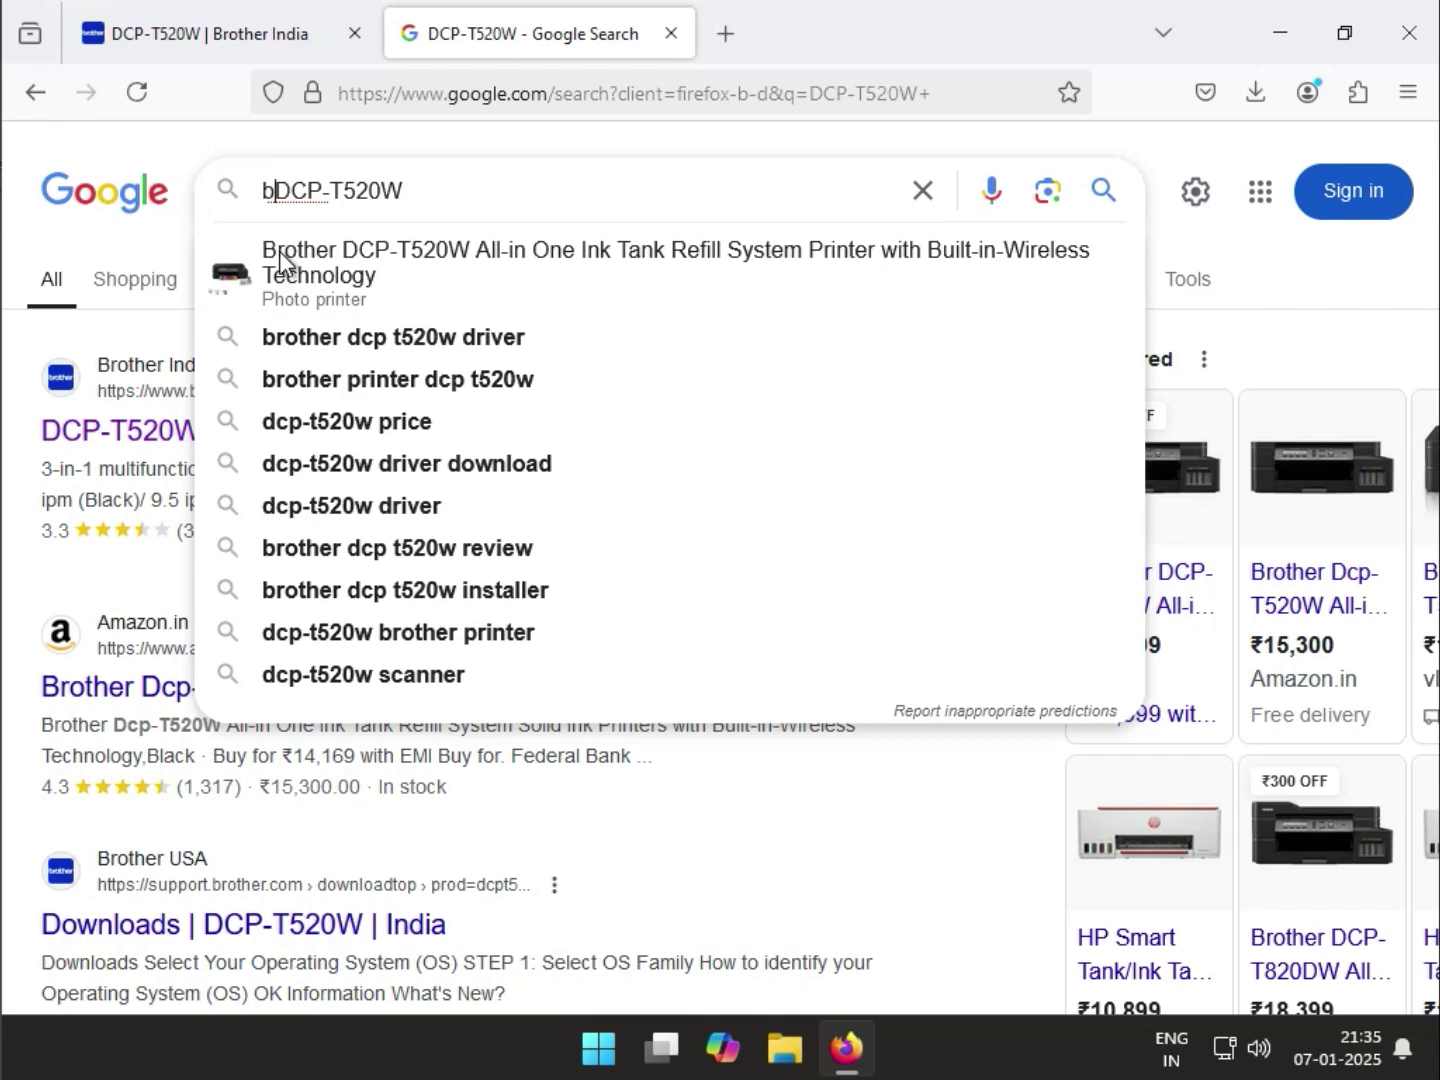
{"action": "left_click", "coordinate": [361, 347]}
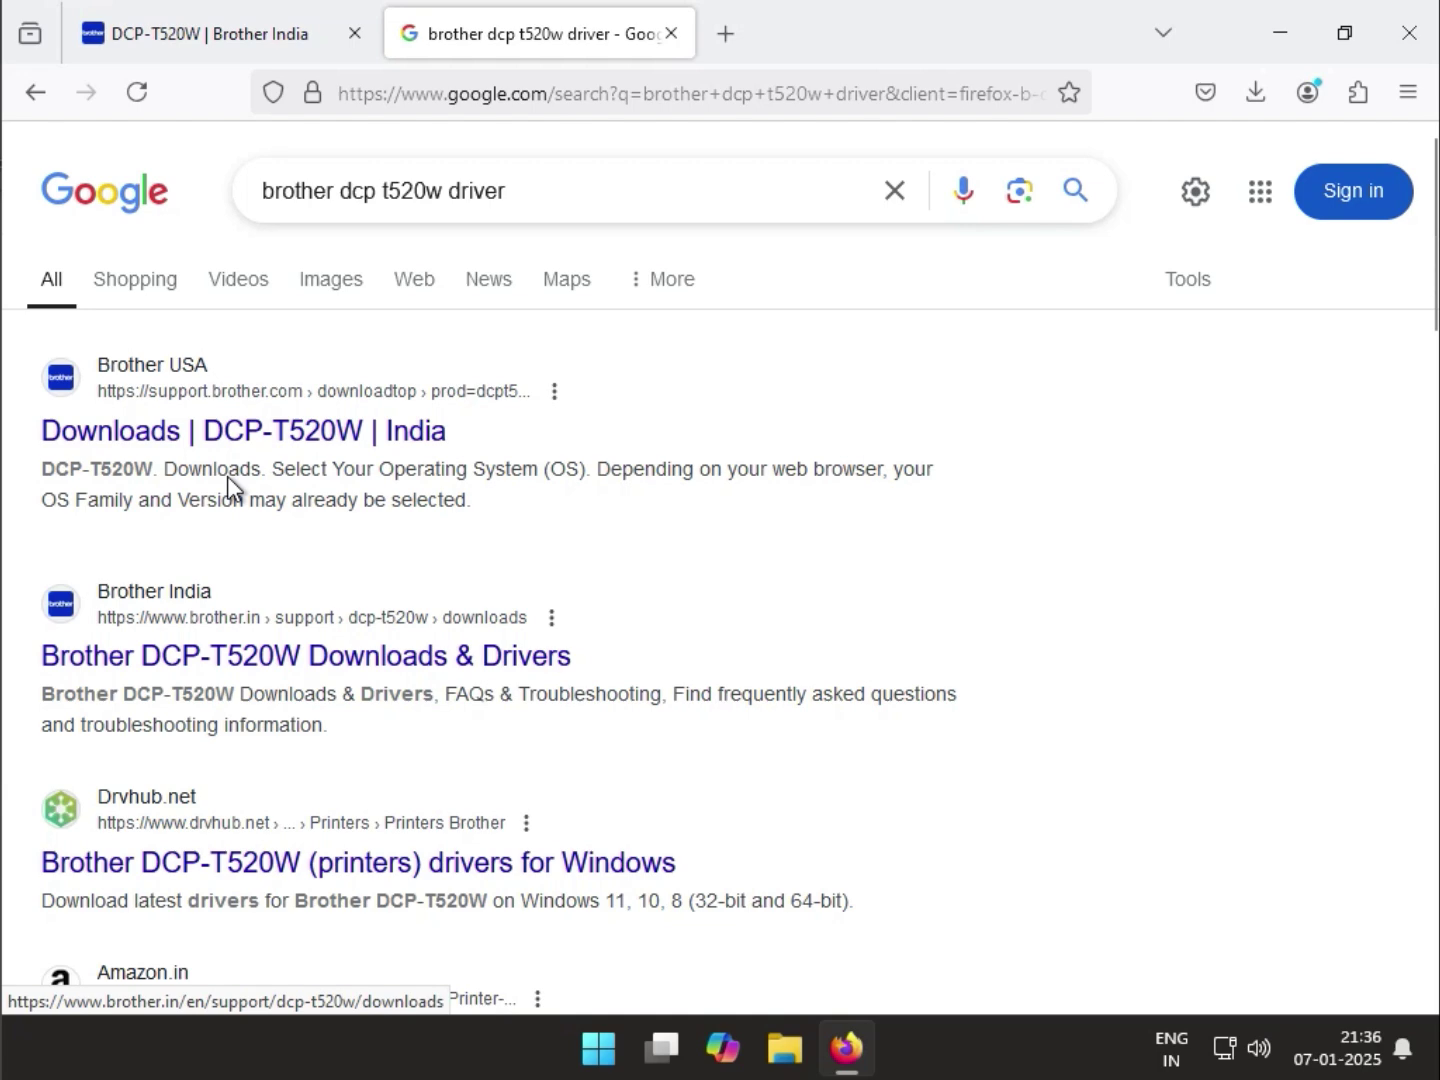
Open the Brother USA downloads result in a new tab, view it, and return to the results.
{"action": "right_click", "coordinate": [216, 432]}
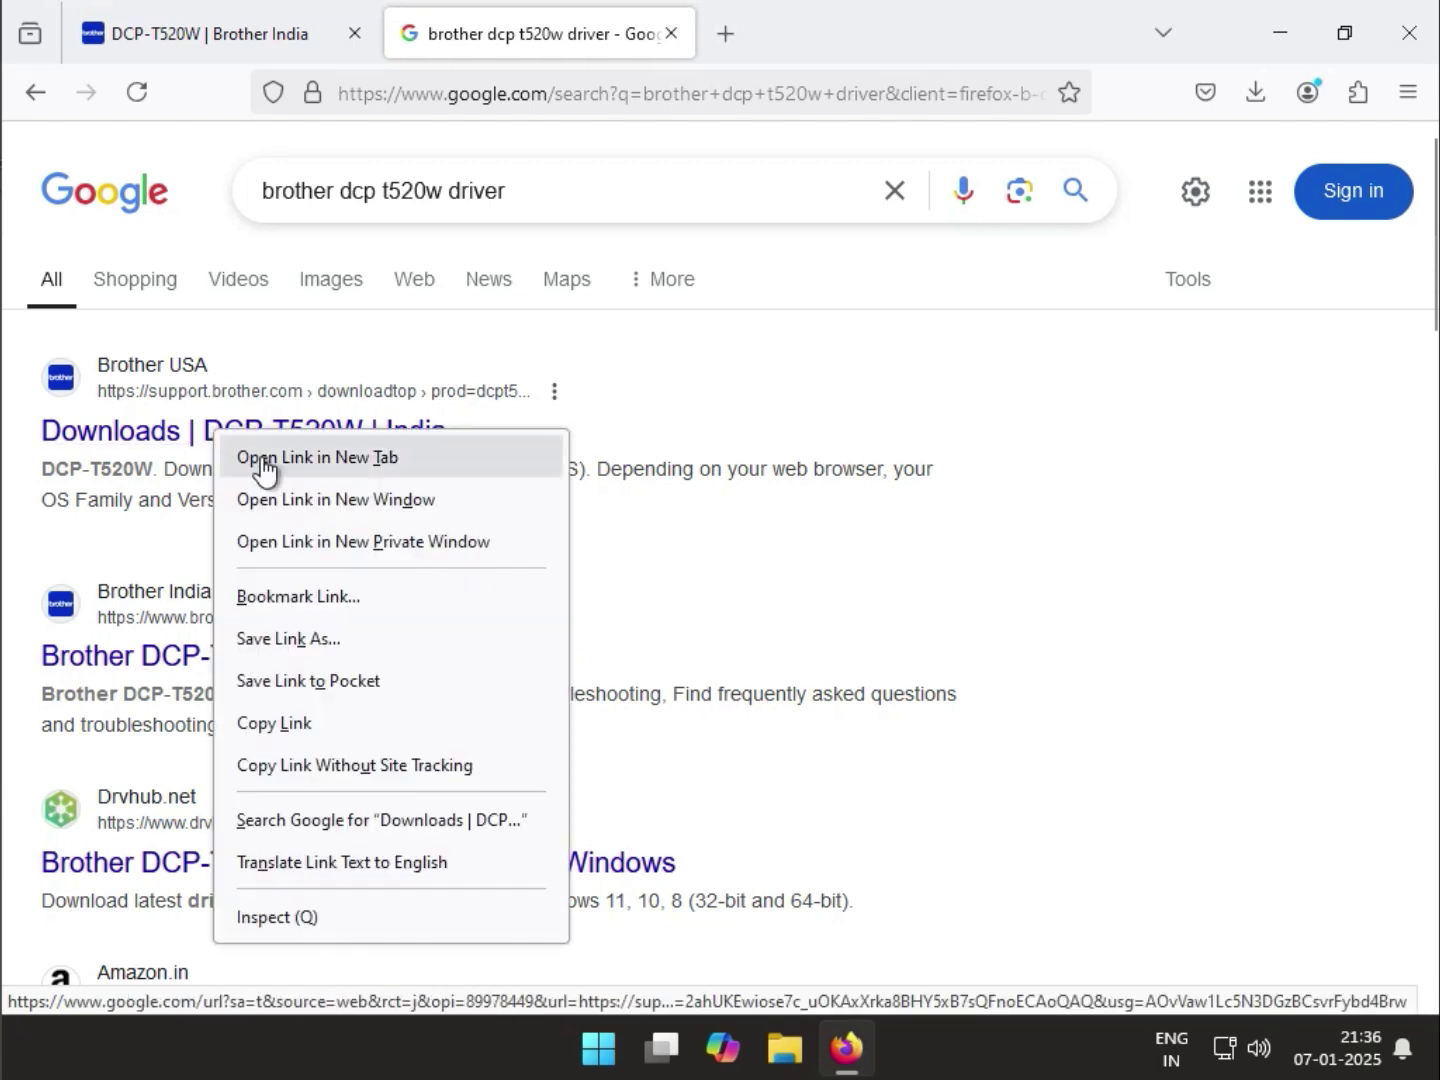
{"action": "left_click", "coordinate": [260, 458]}
{"action": "left_click", "coordinate": [812, 33]}
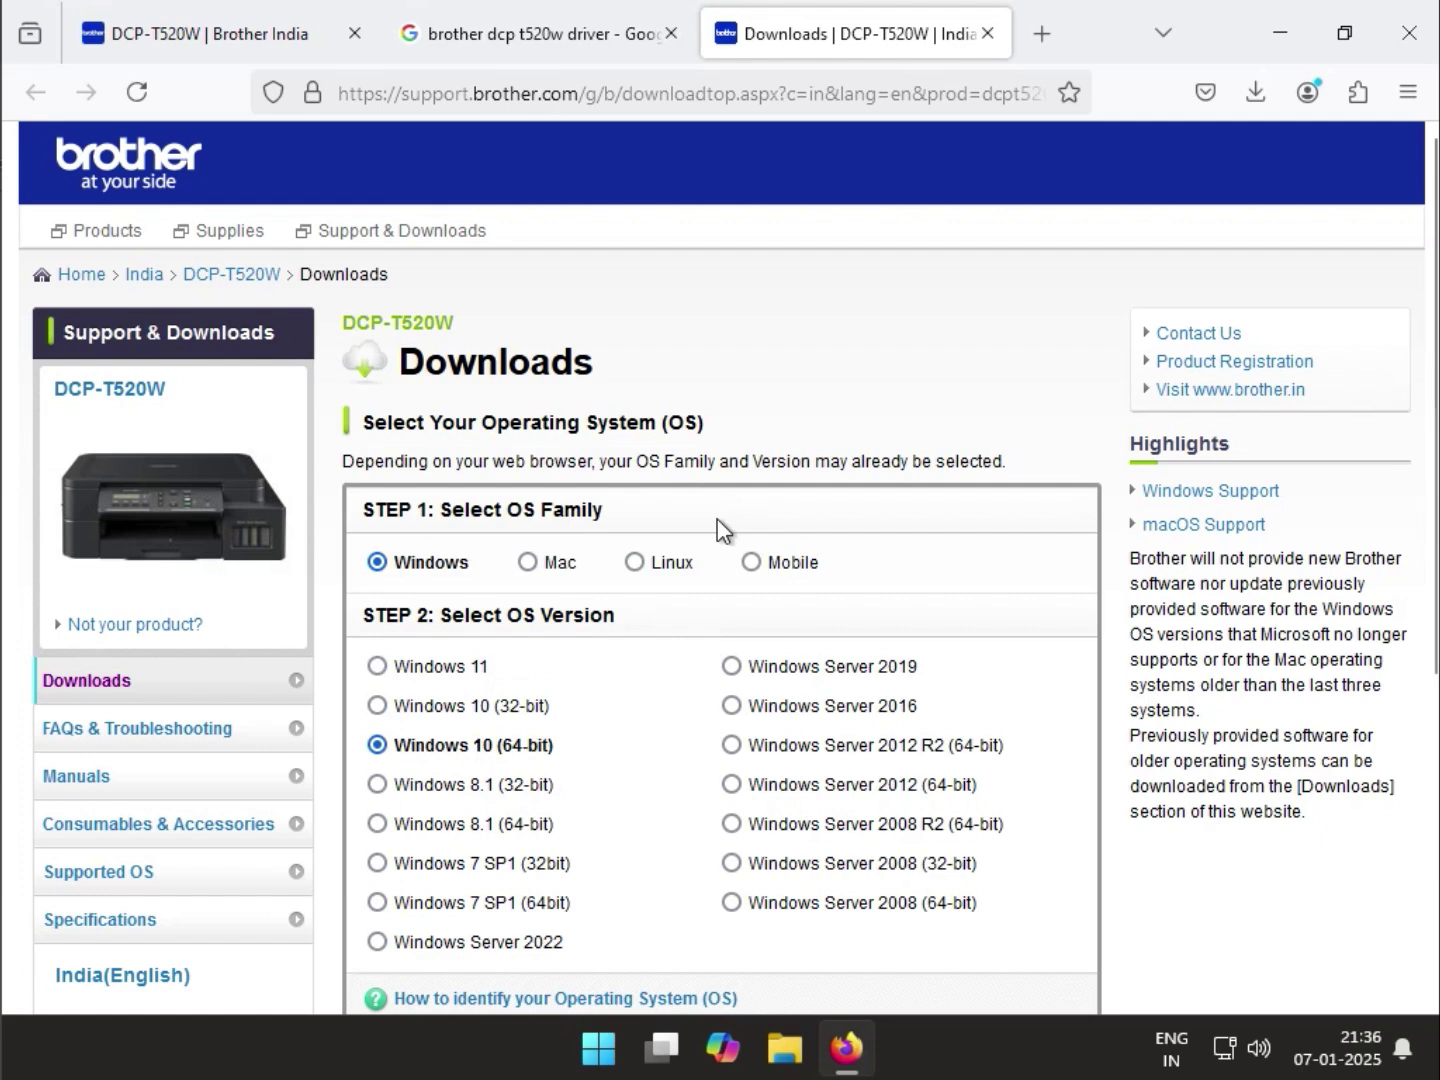
{"action": "left_click", "coordinate": [565, 40]}
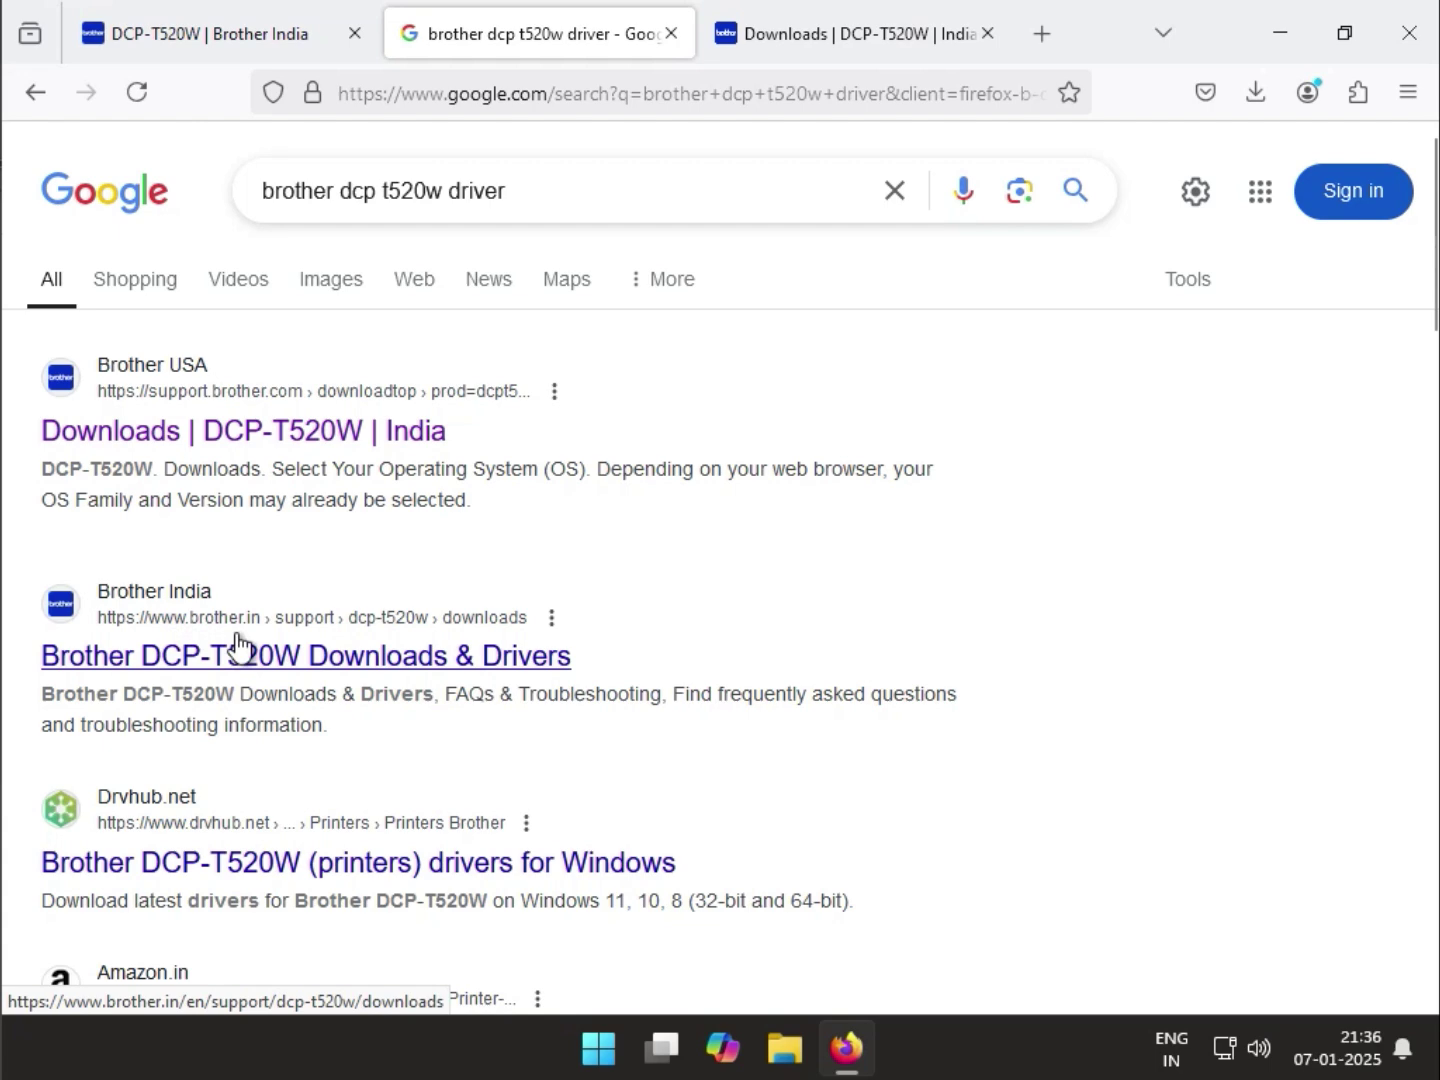
Look over the Brother India DCP-T520W support overview page, then close that tab.
{"action": "right_click", "coordinate": [281, 660]}
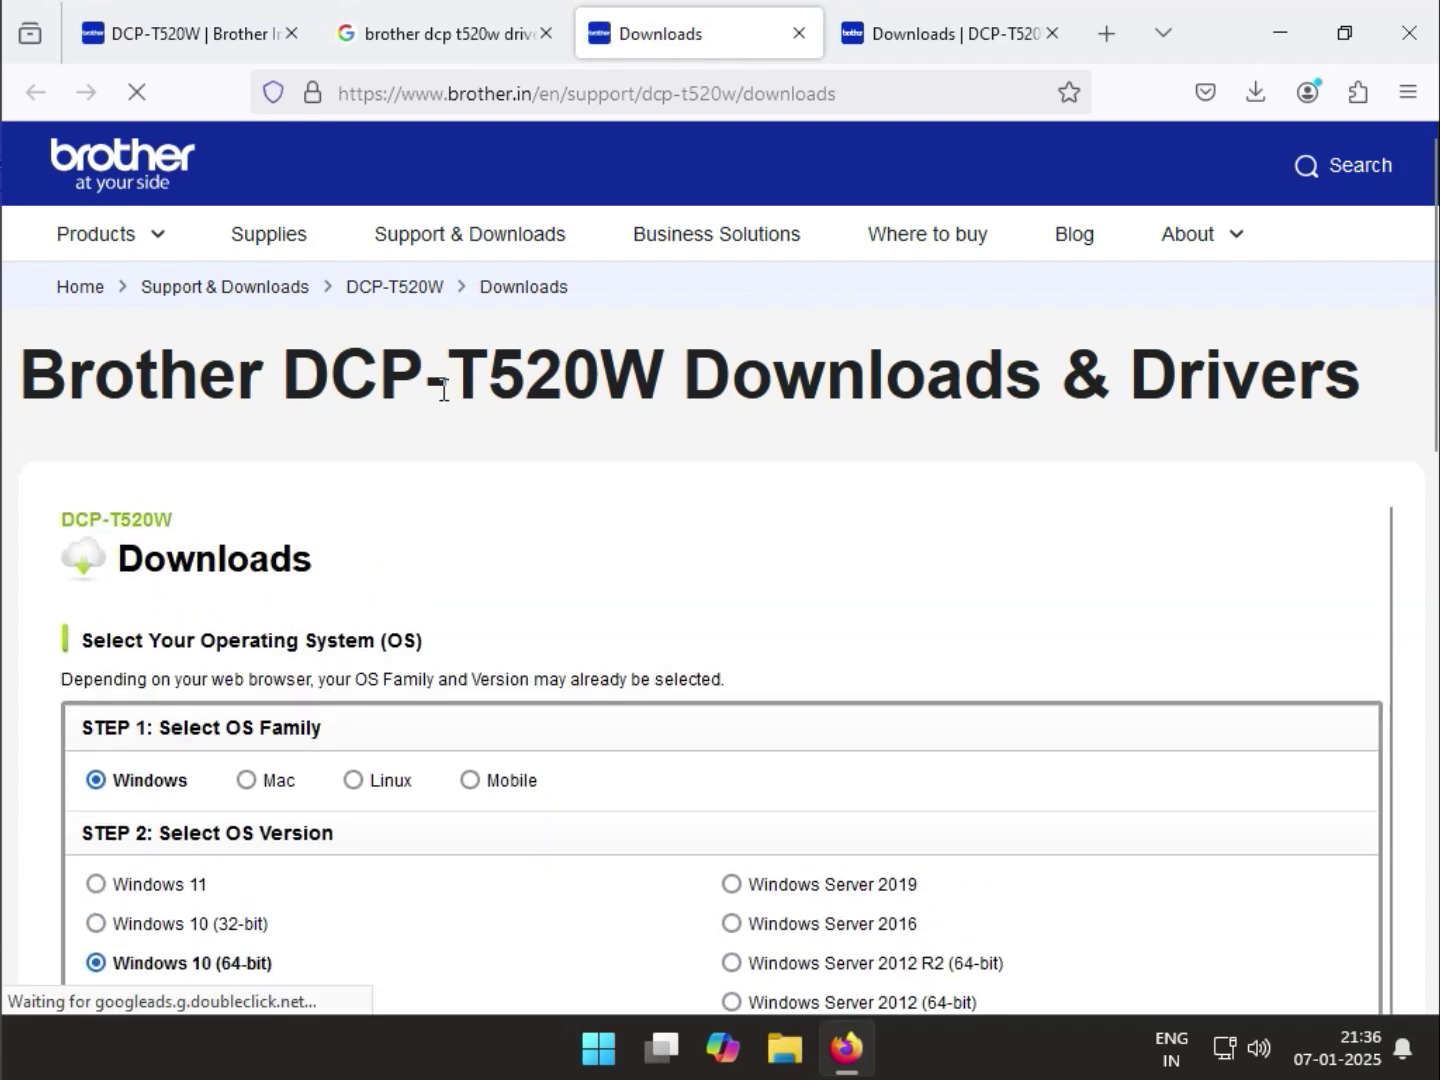
{"action": "left_click", "coordinate": [394, 290]}
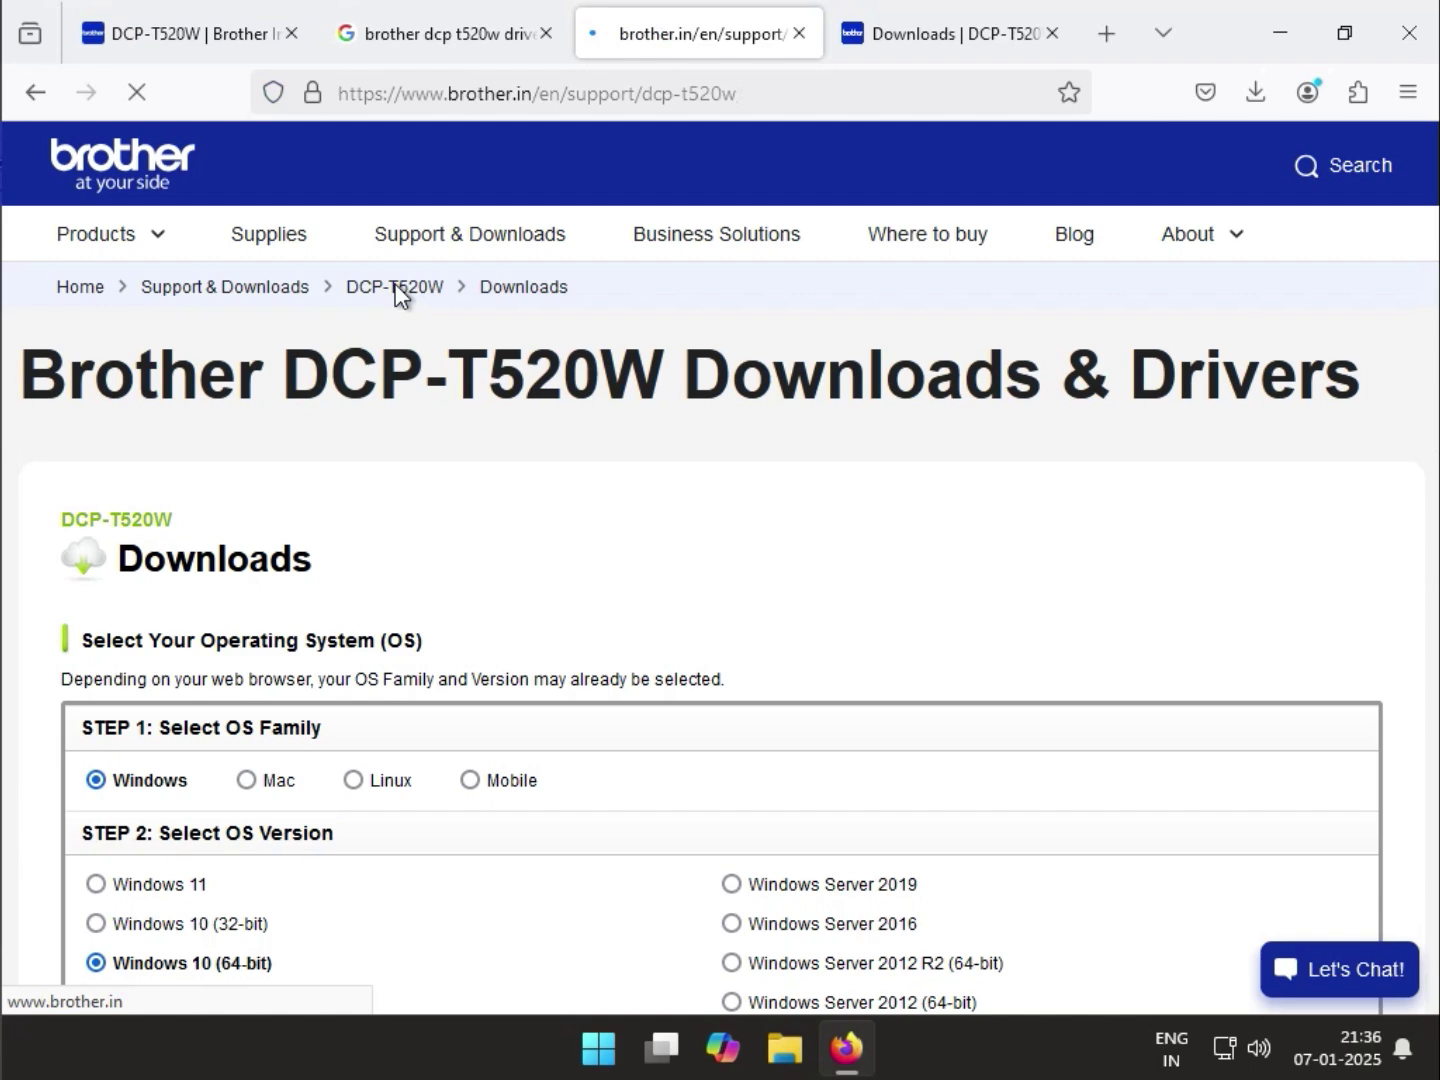
{"action": "scroll", "coordinate": [788, 753], "scroll_direction": "down", "scroll_amount": 5}
{"action": "scroll", "coordinate": [769, 751], "scroll_direction": "up", "scroll_amount": 5}
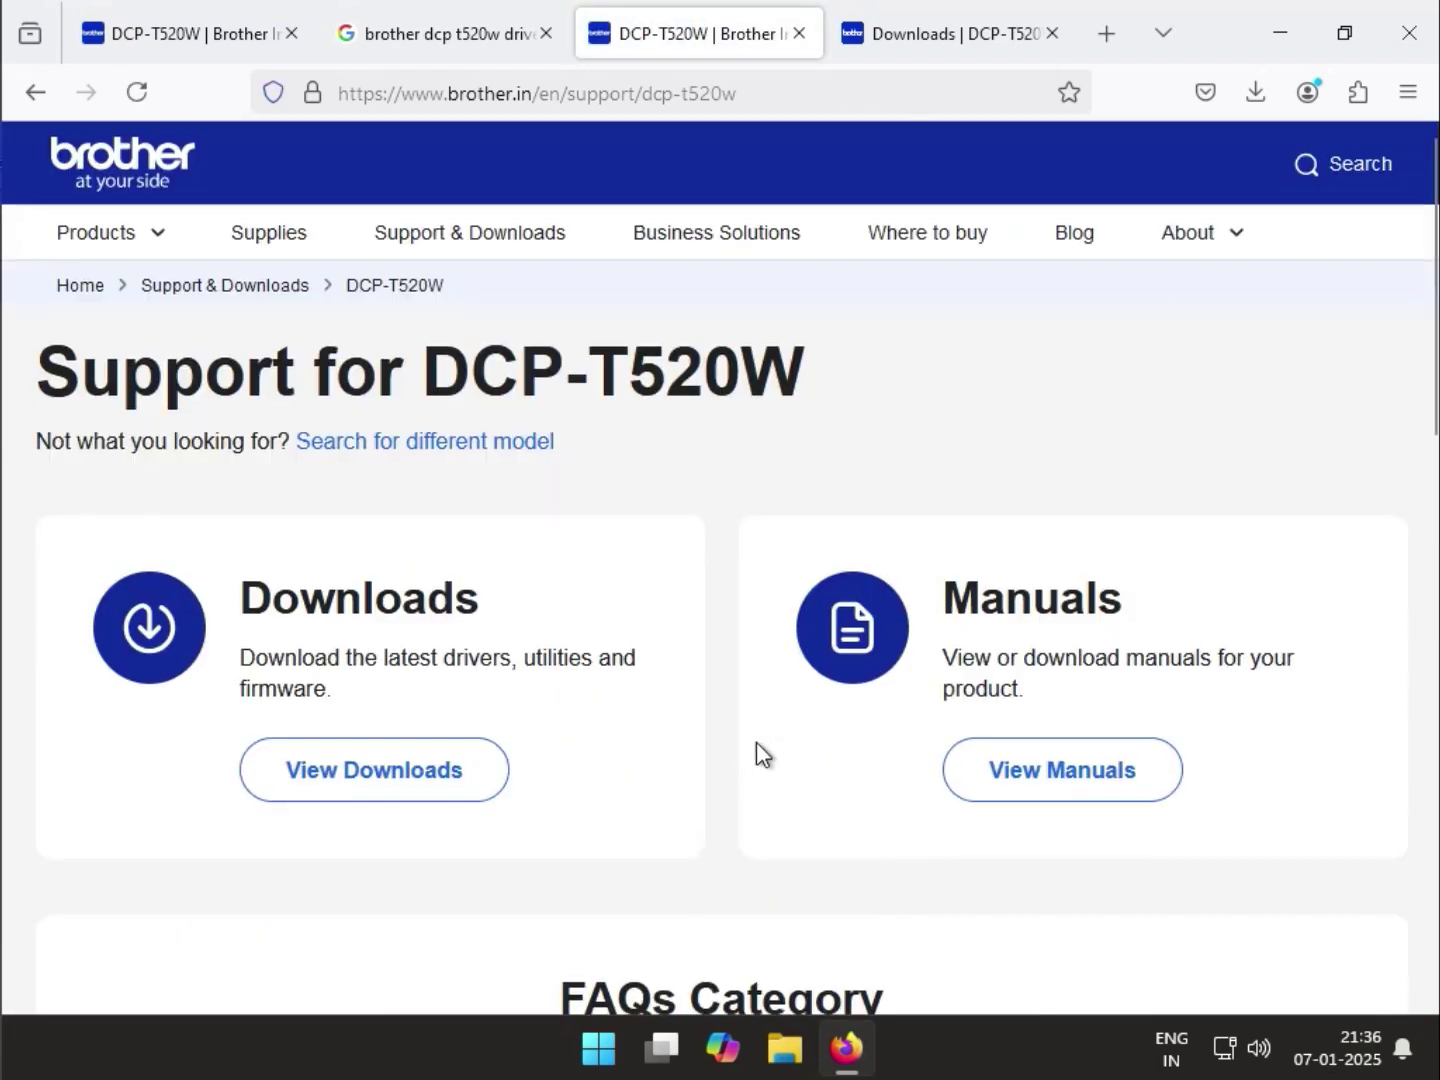
{"action": "left_click", "coordinate": [798, 34]}
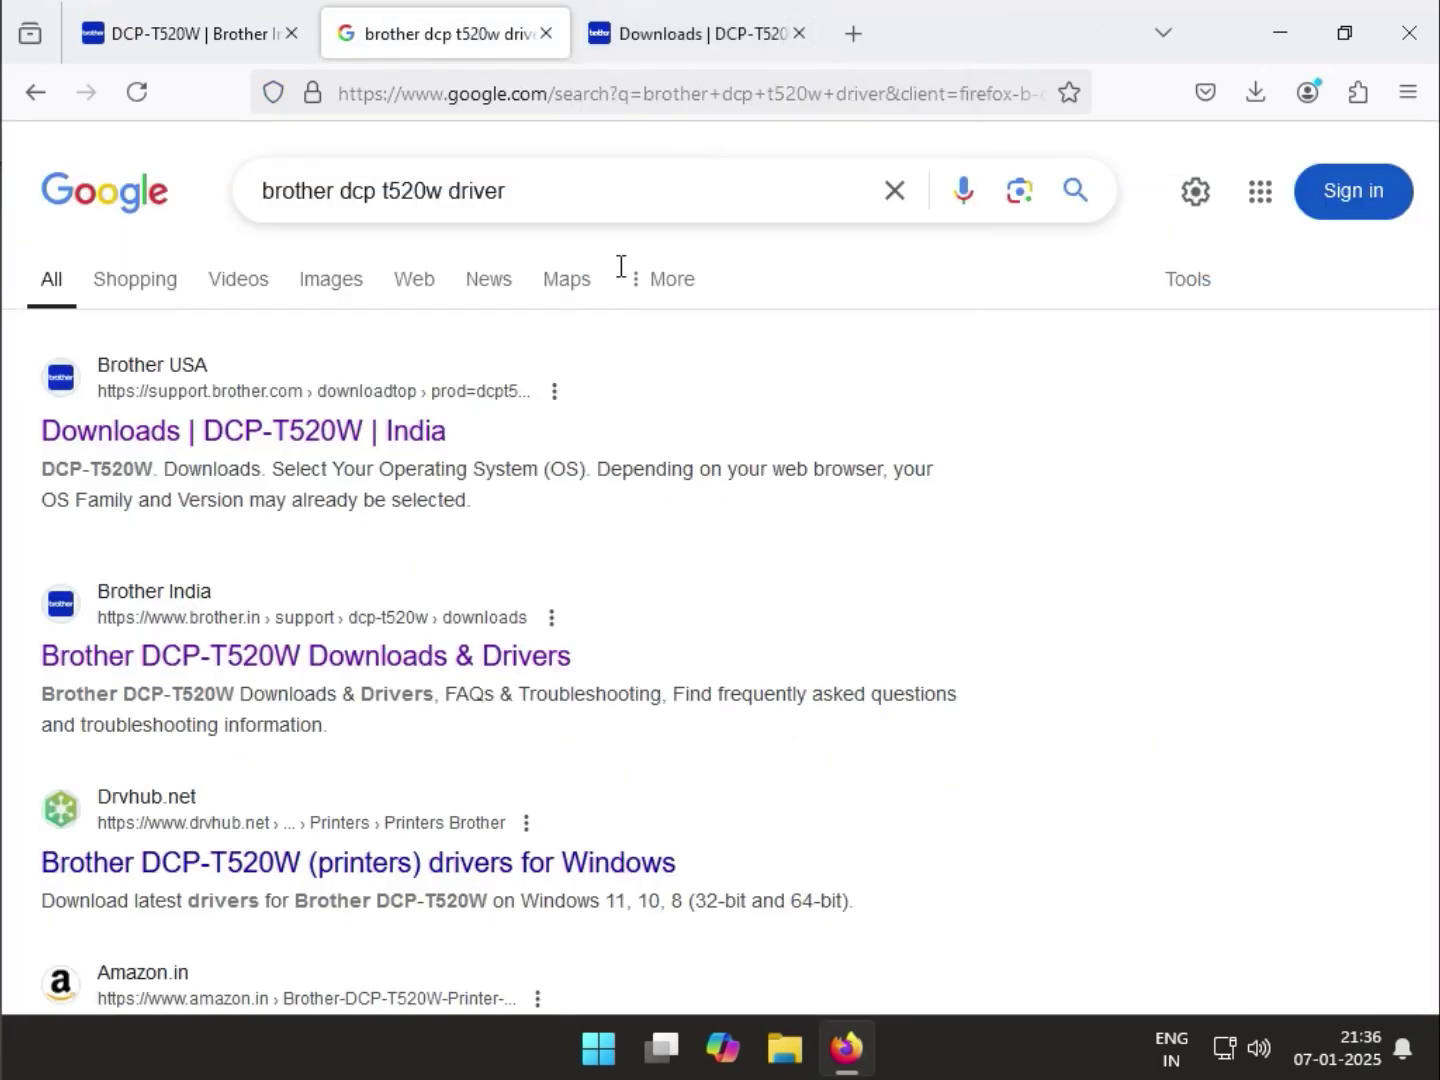
On the DCP-T520W Downloads page, select Windows and Windows 11, then confirm with OK.
{"action": "left_click", "coordinate": [840, 41]}
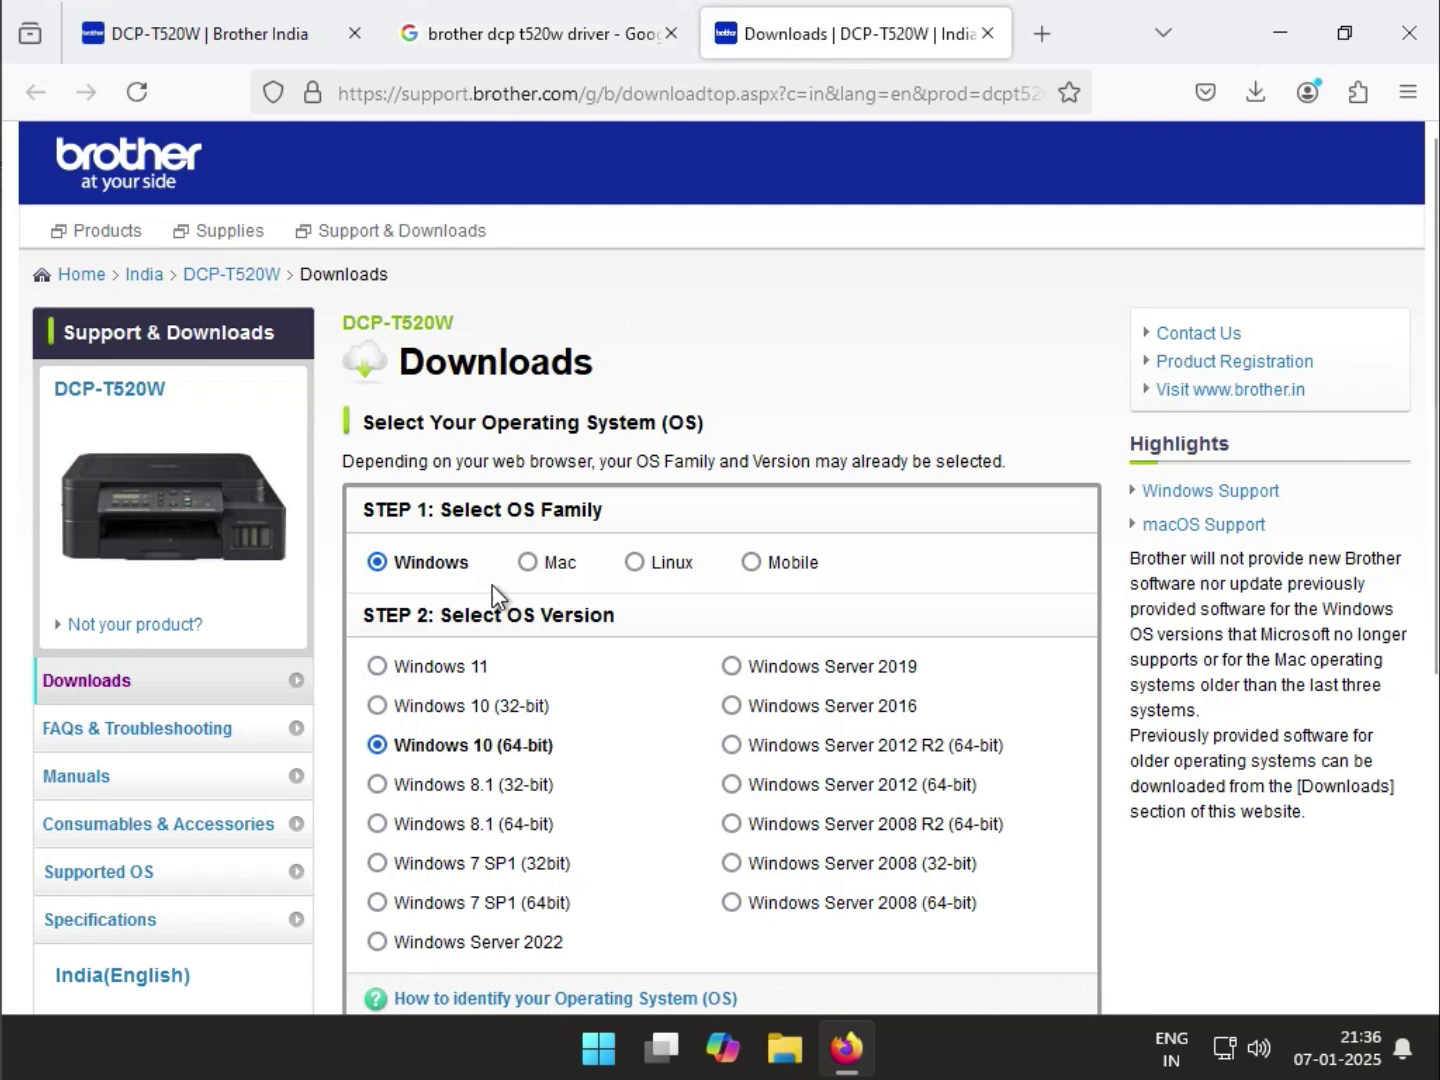
{"action": "scroll", "coordinate": [506, 640], "scroll_direction": "down", "scroll_amount": 2}
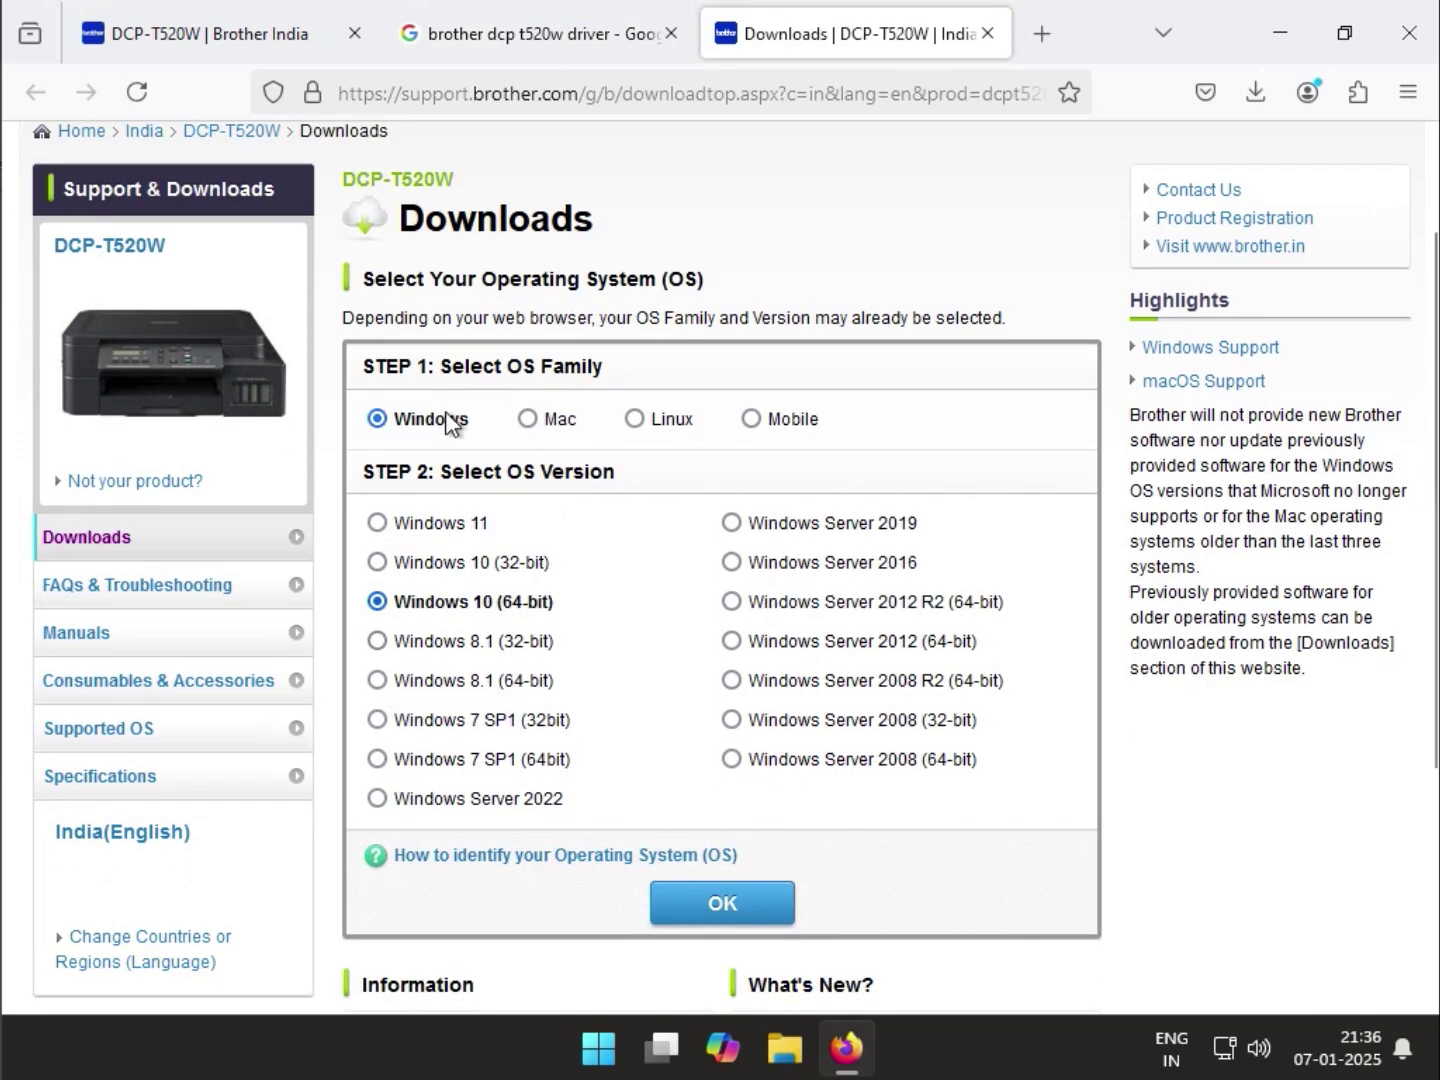
{"action": "left_click", "coordinate": [752, 419]}
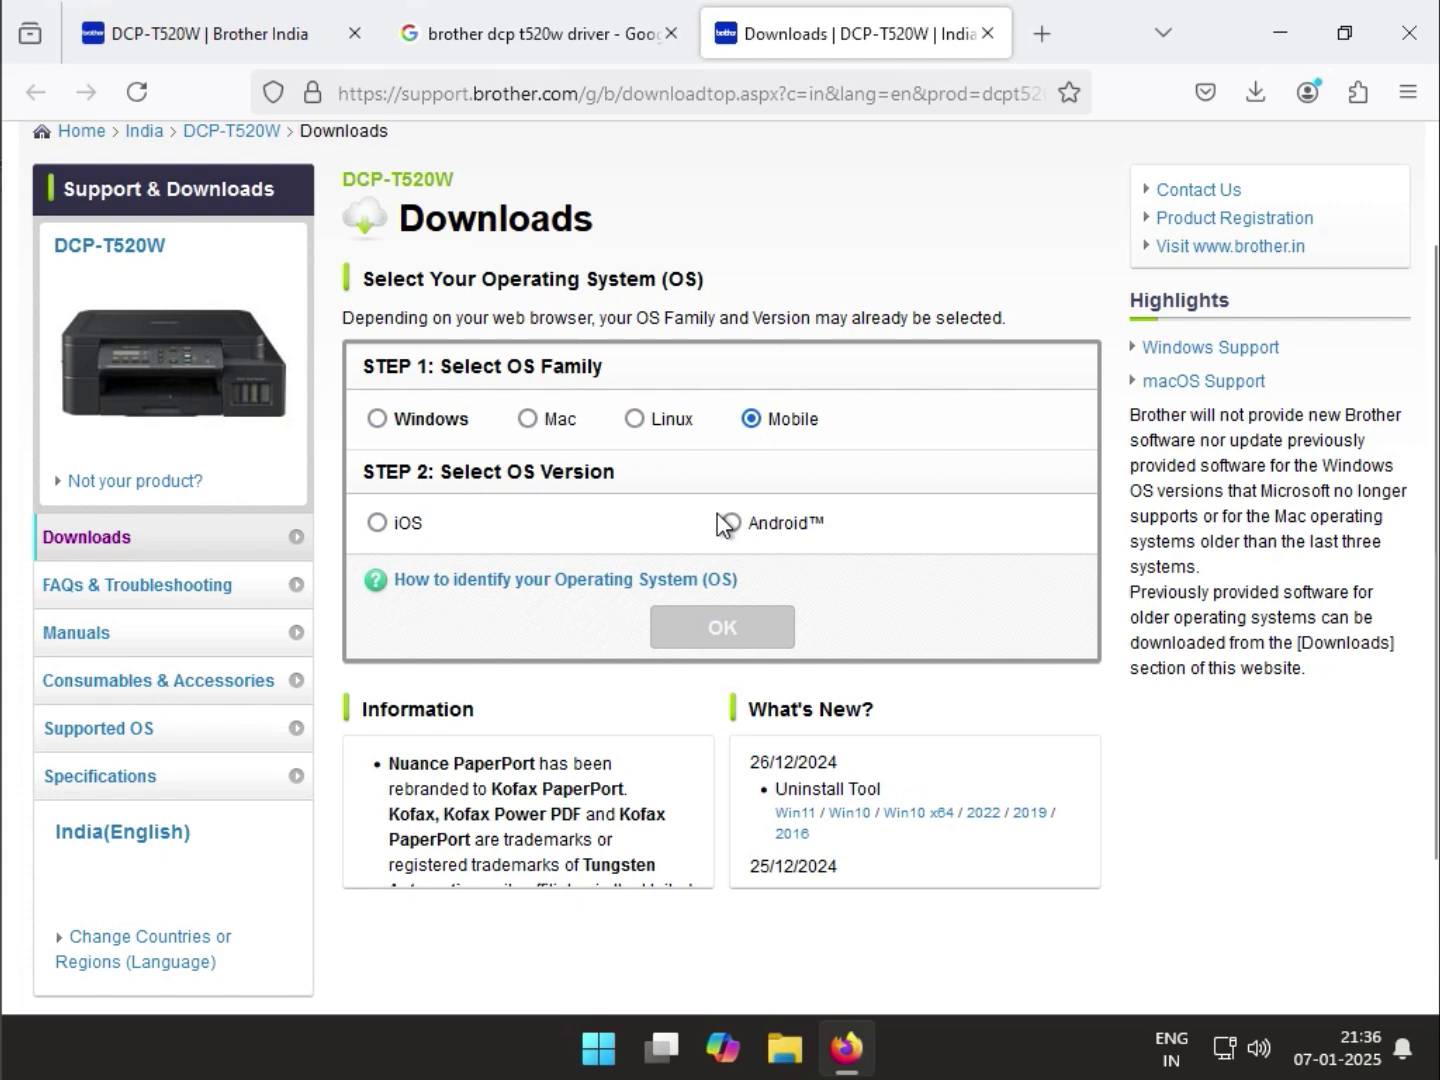
{"action": "left_click", "coordinate": [379, 418]}
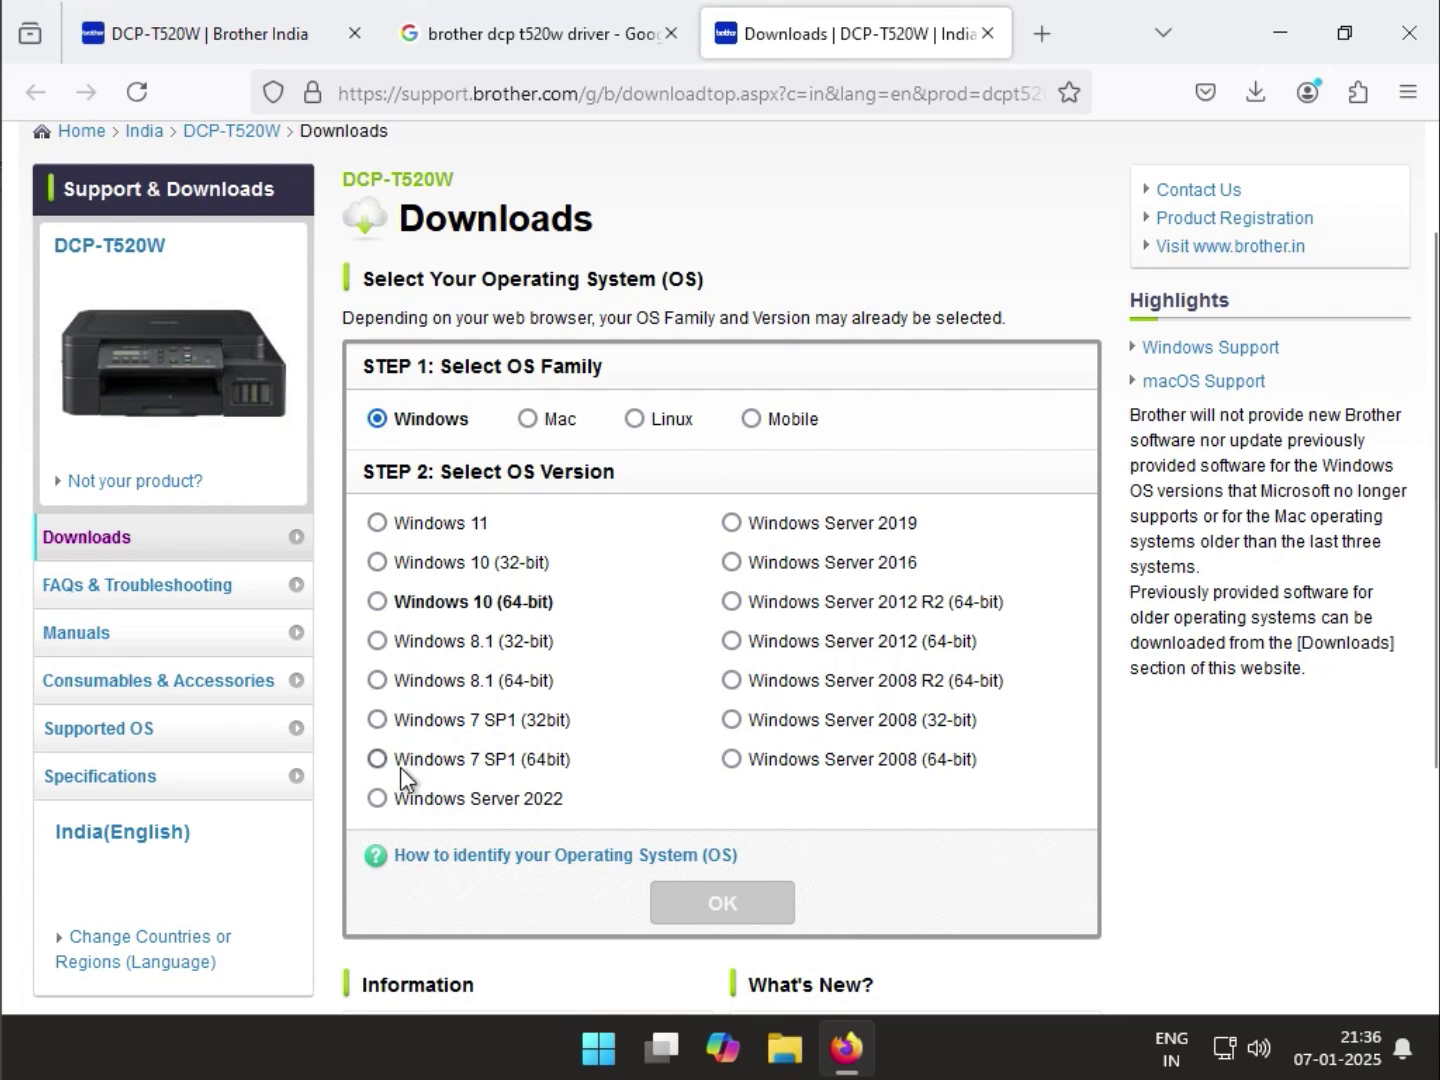
{"action": "left_click", "coordinate": [381, 523]}
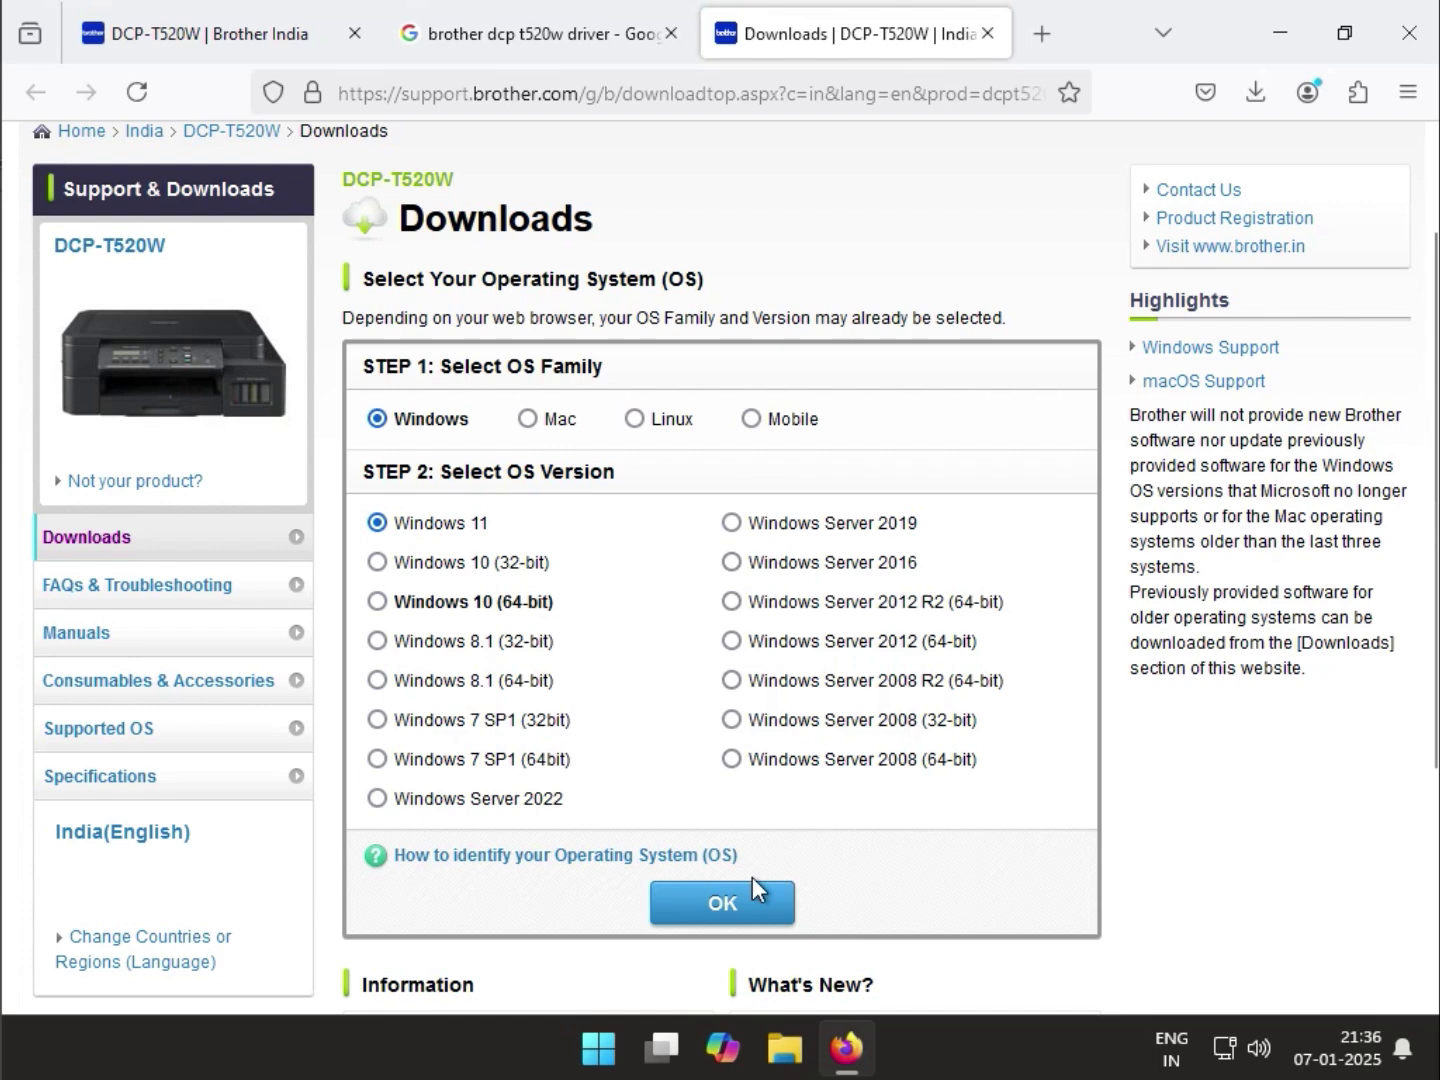
{"action": "left_click", "coordinate": [745, 912]}
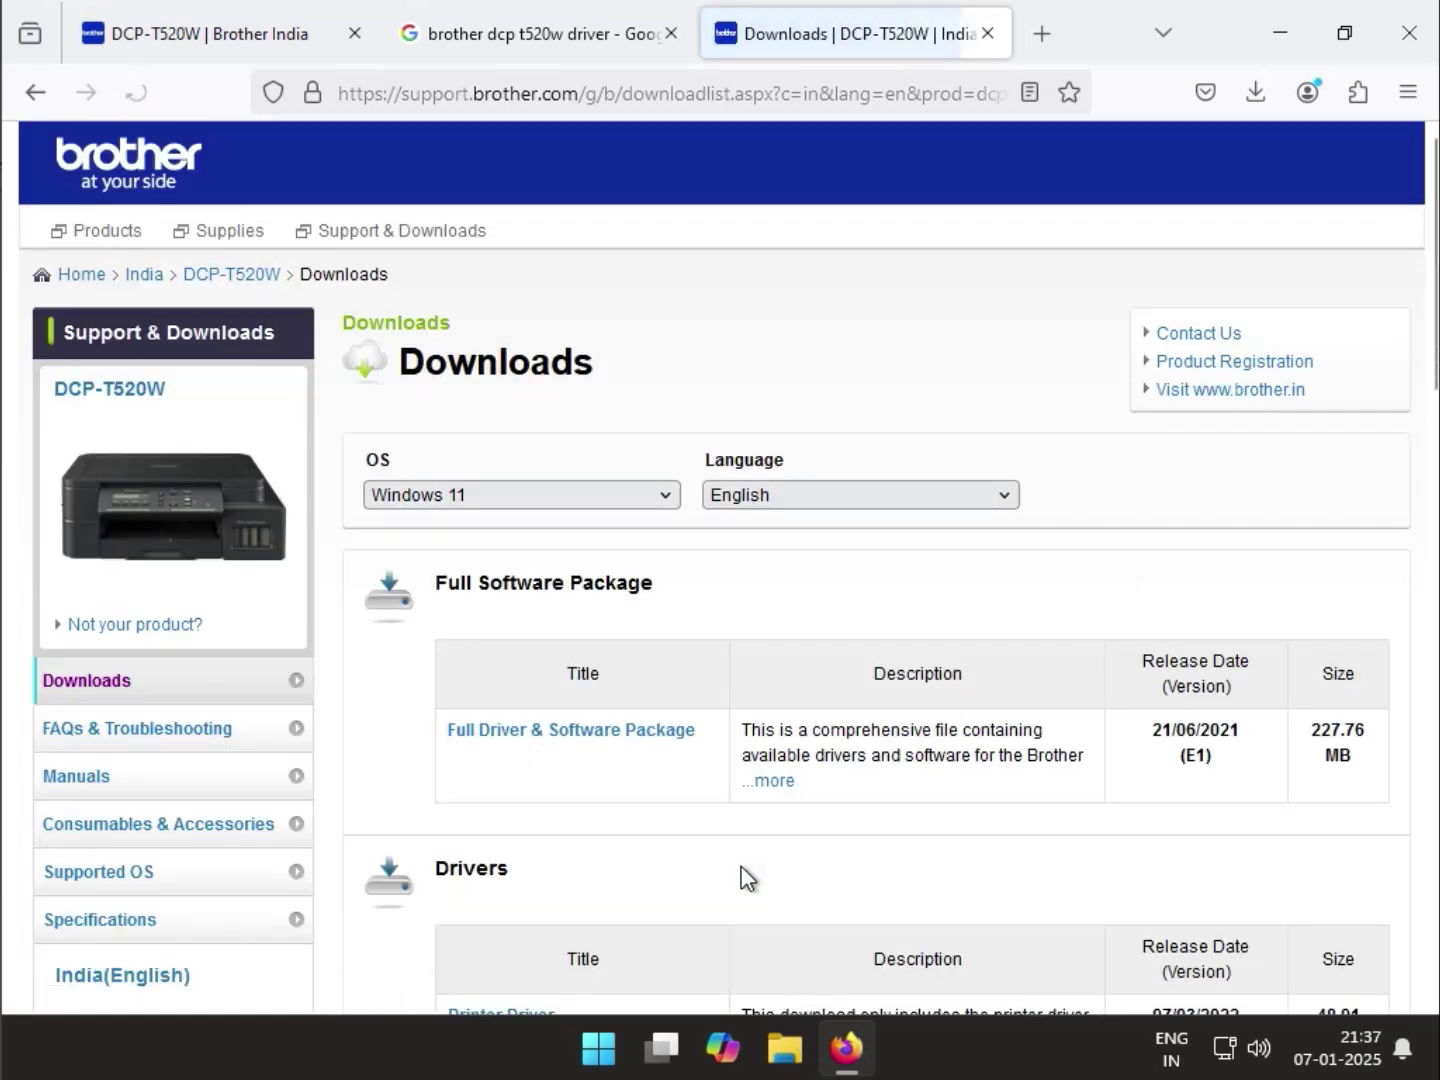
{"action": "scroll", "coordinate": [739, 832], "scroll_direction": "down", "scroll_amount": 2}
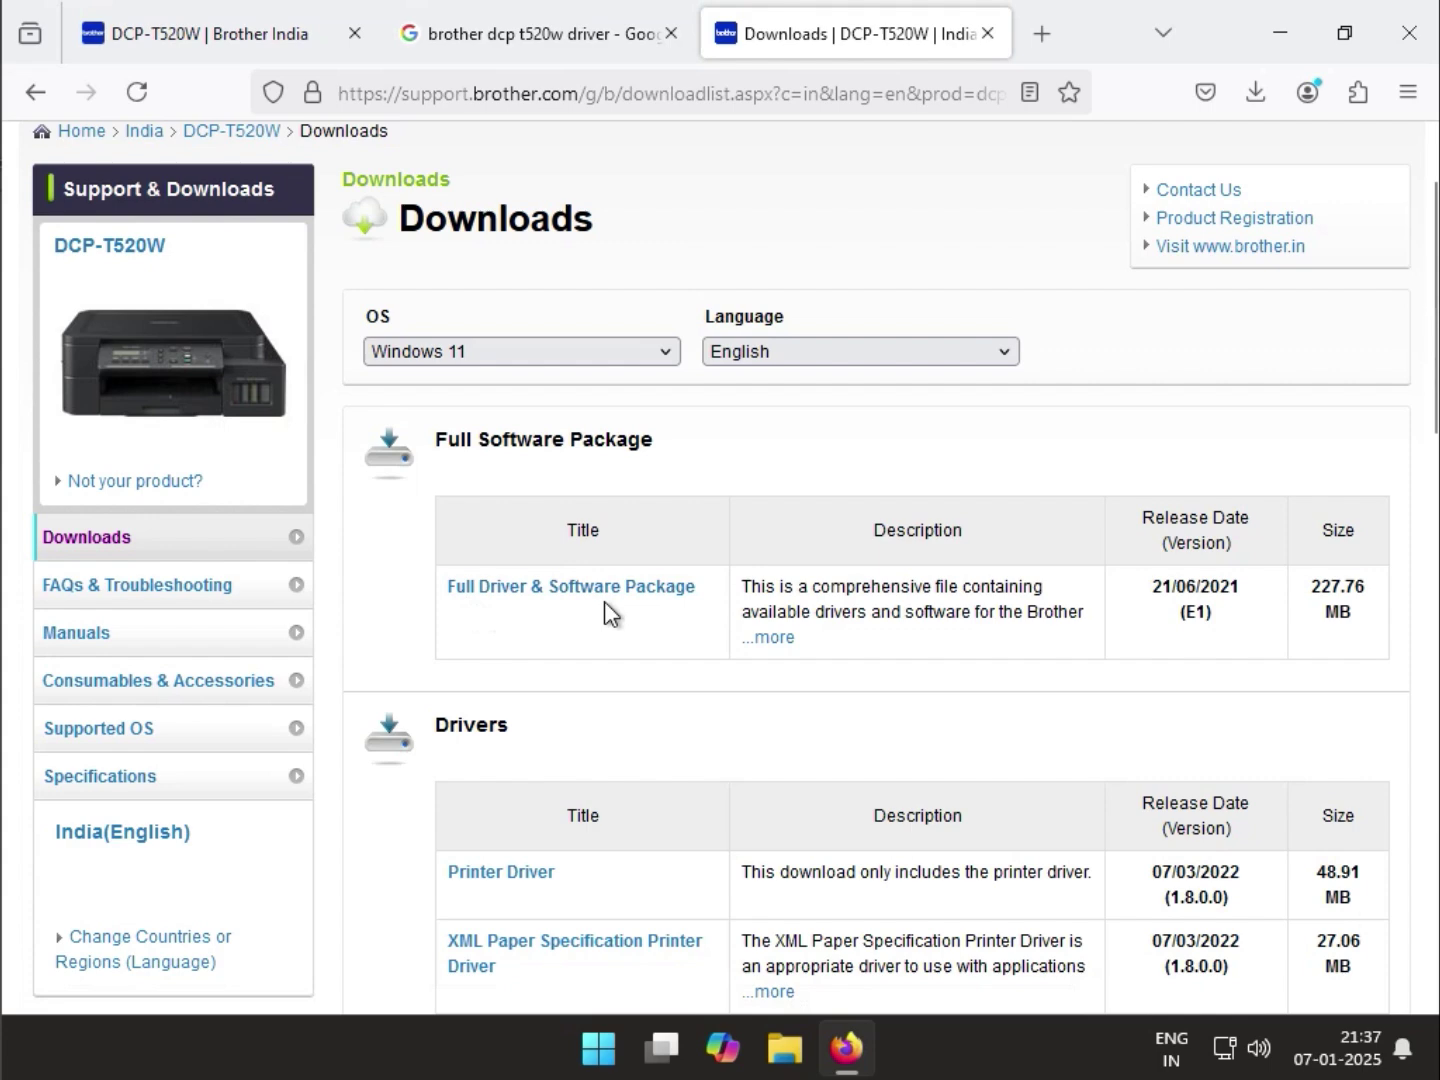
{"action": "left_click", "coordinate": [795, 638]}
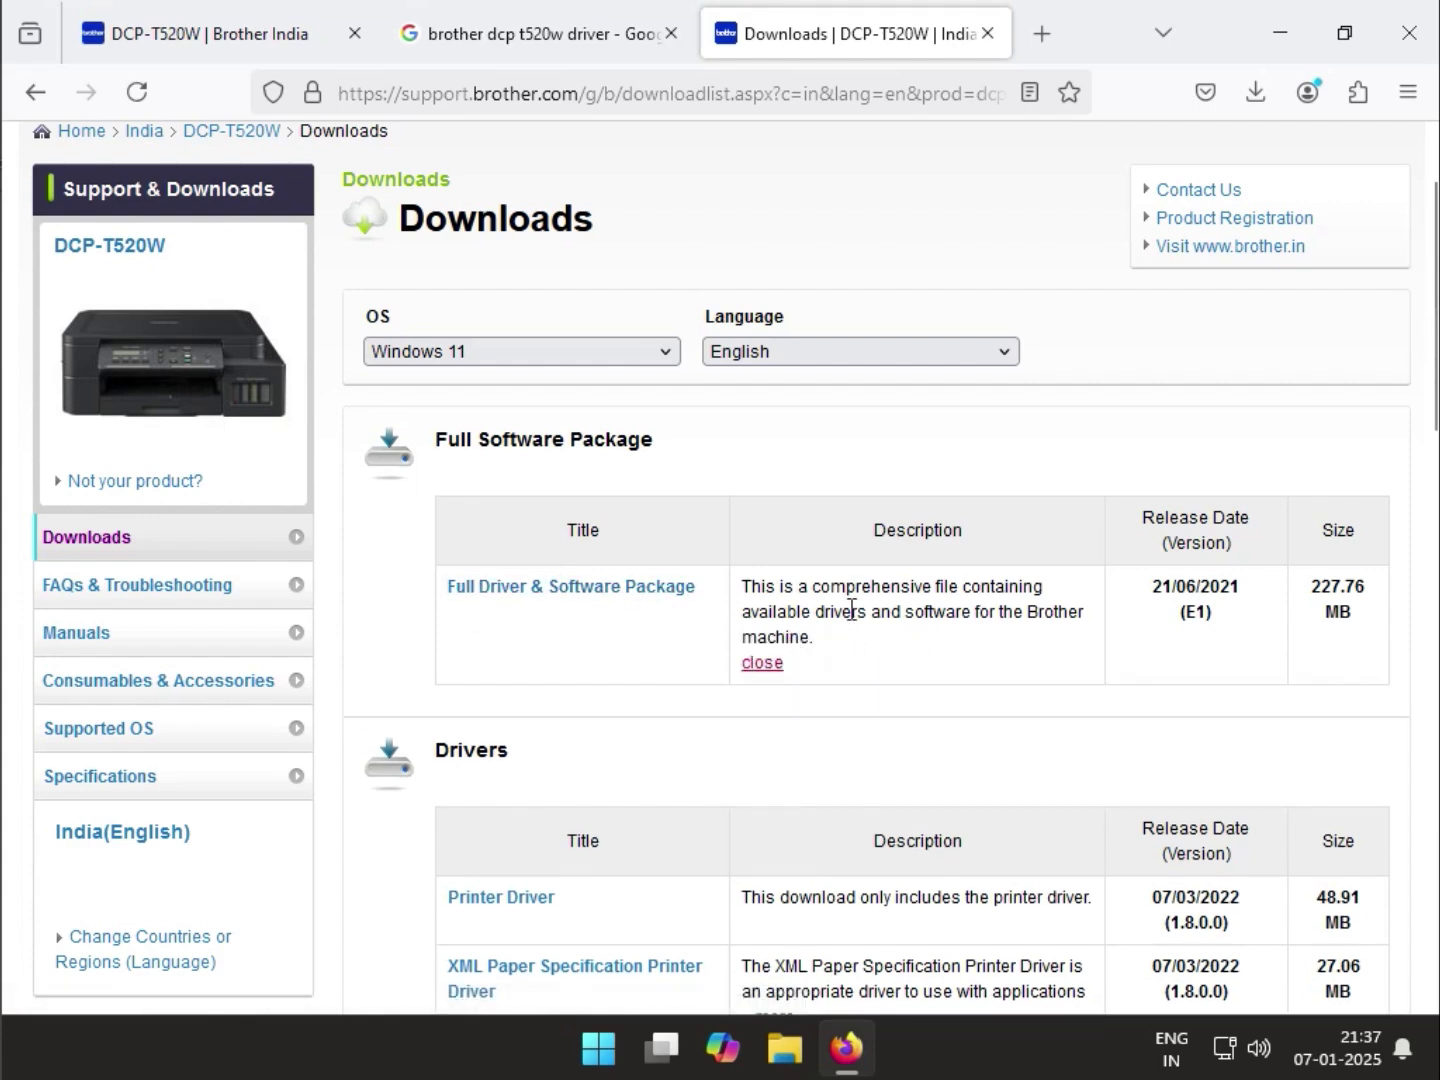
{"action": "left_click_drag", "start_coordinate": [824, 617], "coordinate": [970, 618]}
{"action": "scroll", "coordinate": [901, 653], "scroll_direction": "down", "scroll_amount": 3}
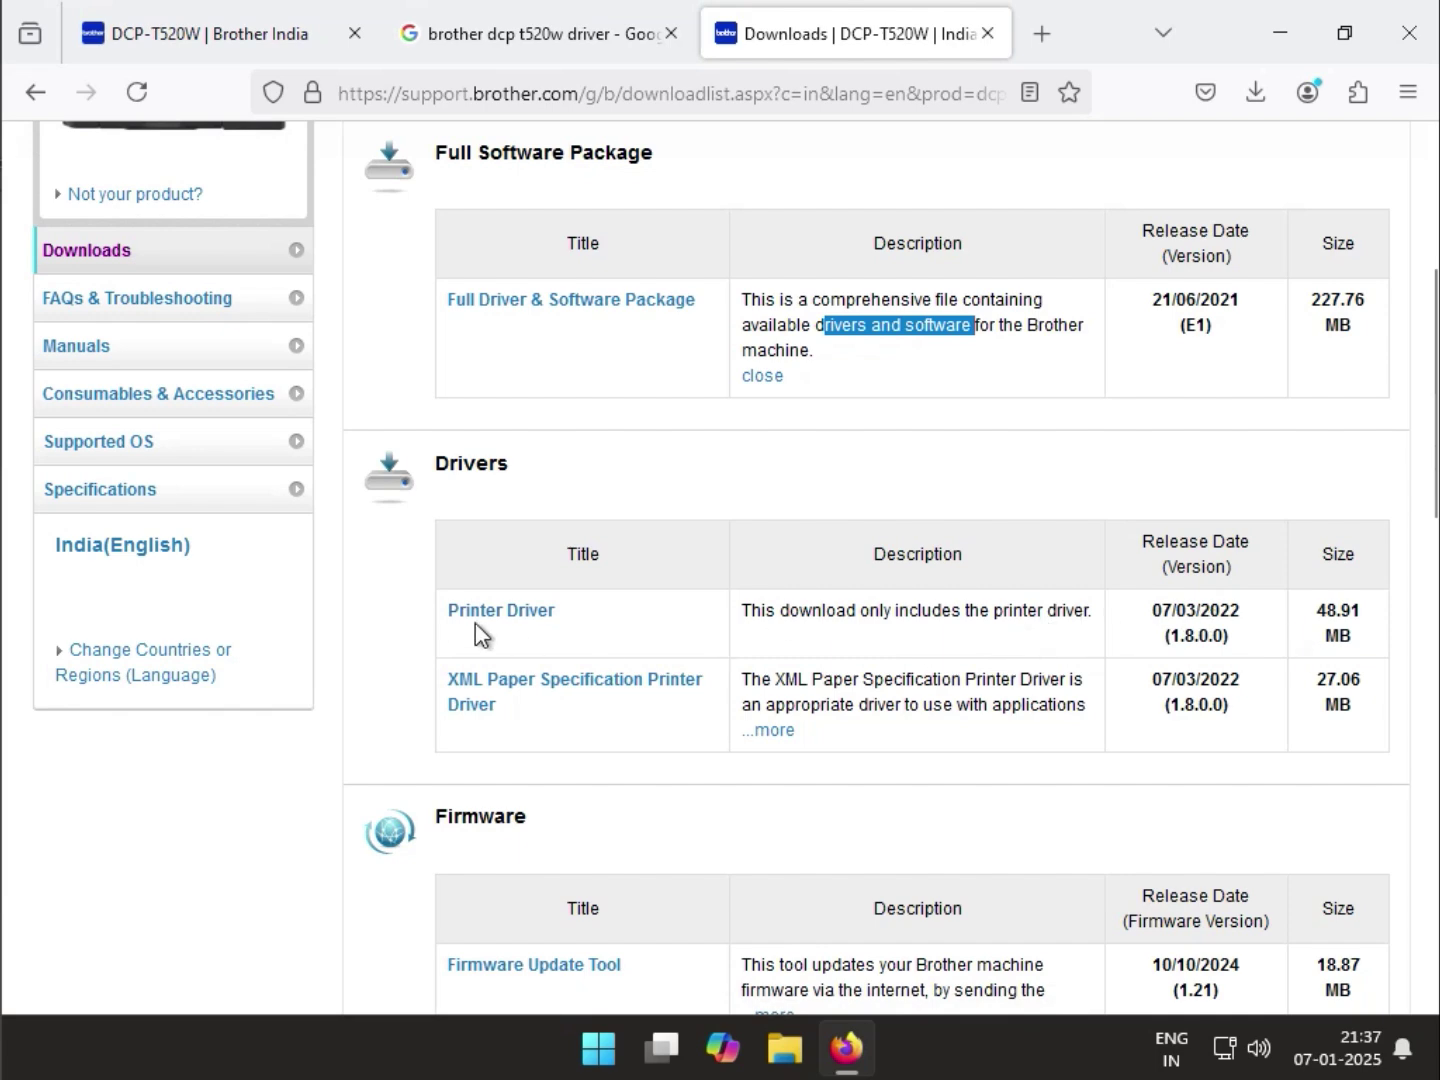
{"action": "scroll", "coordinate": [517, 616], "scroll_direction": "down", "scroll_amount": 3}
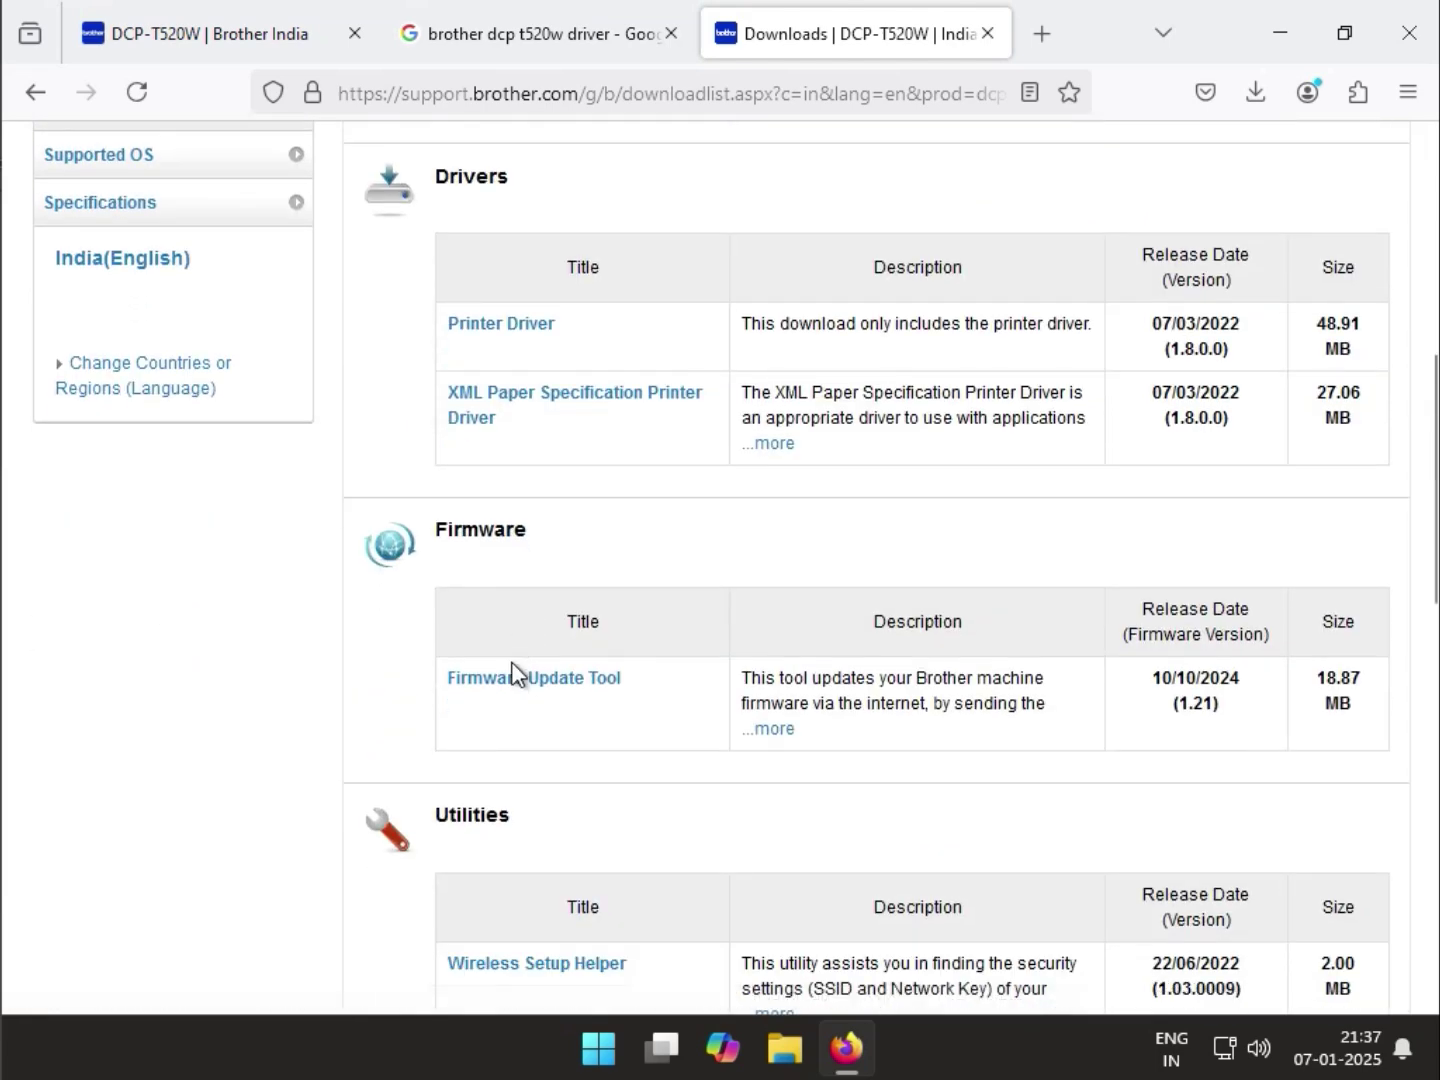
{"action": "left_click_drag", "start_coordinate": [441, 529], "coordinate": [537, 545]}
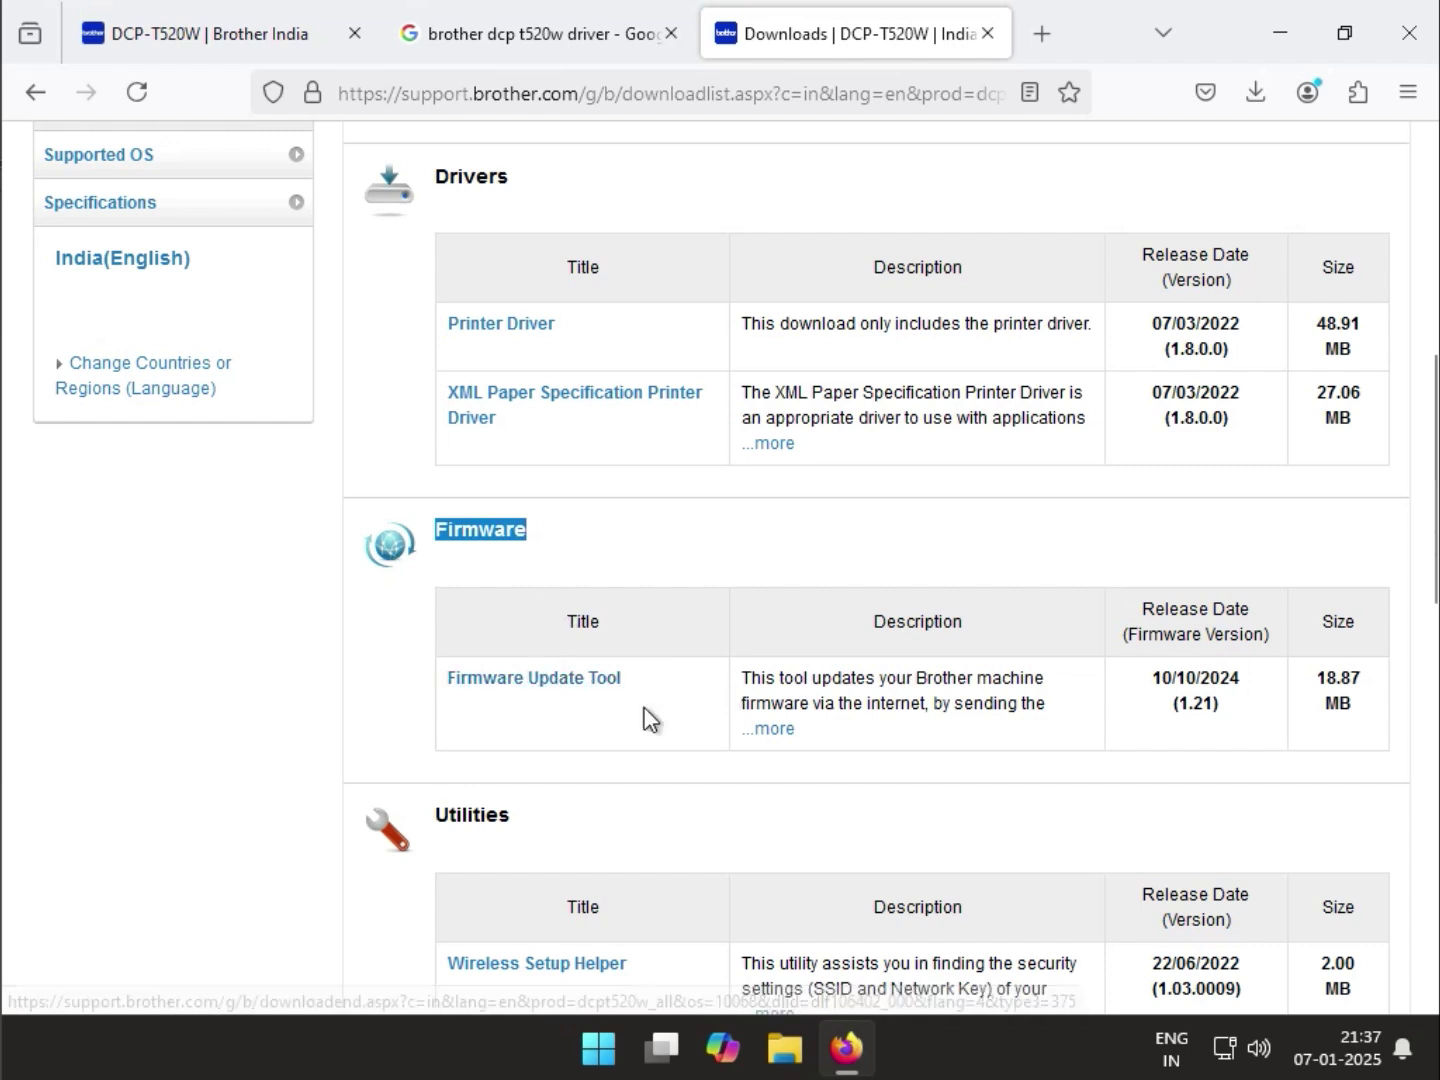
{"action": "left_click", "coordinate": [763, 730]}
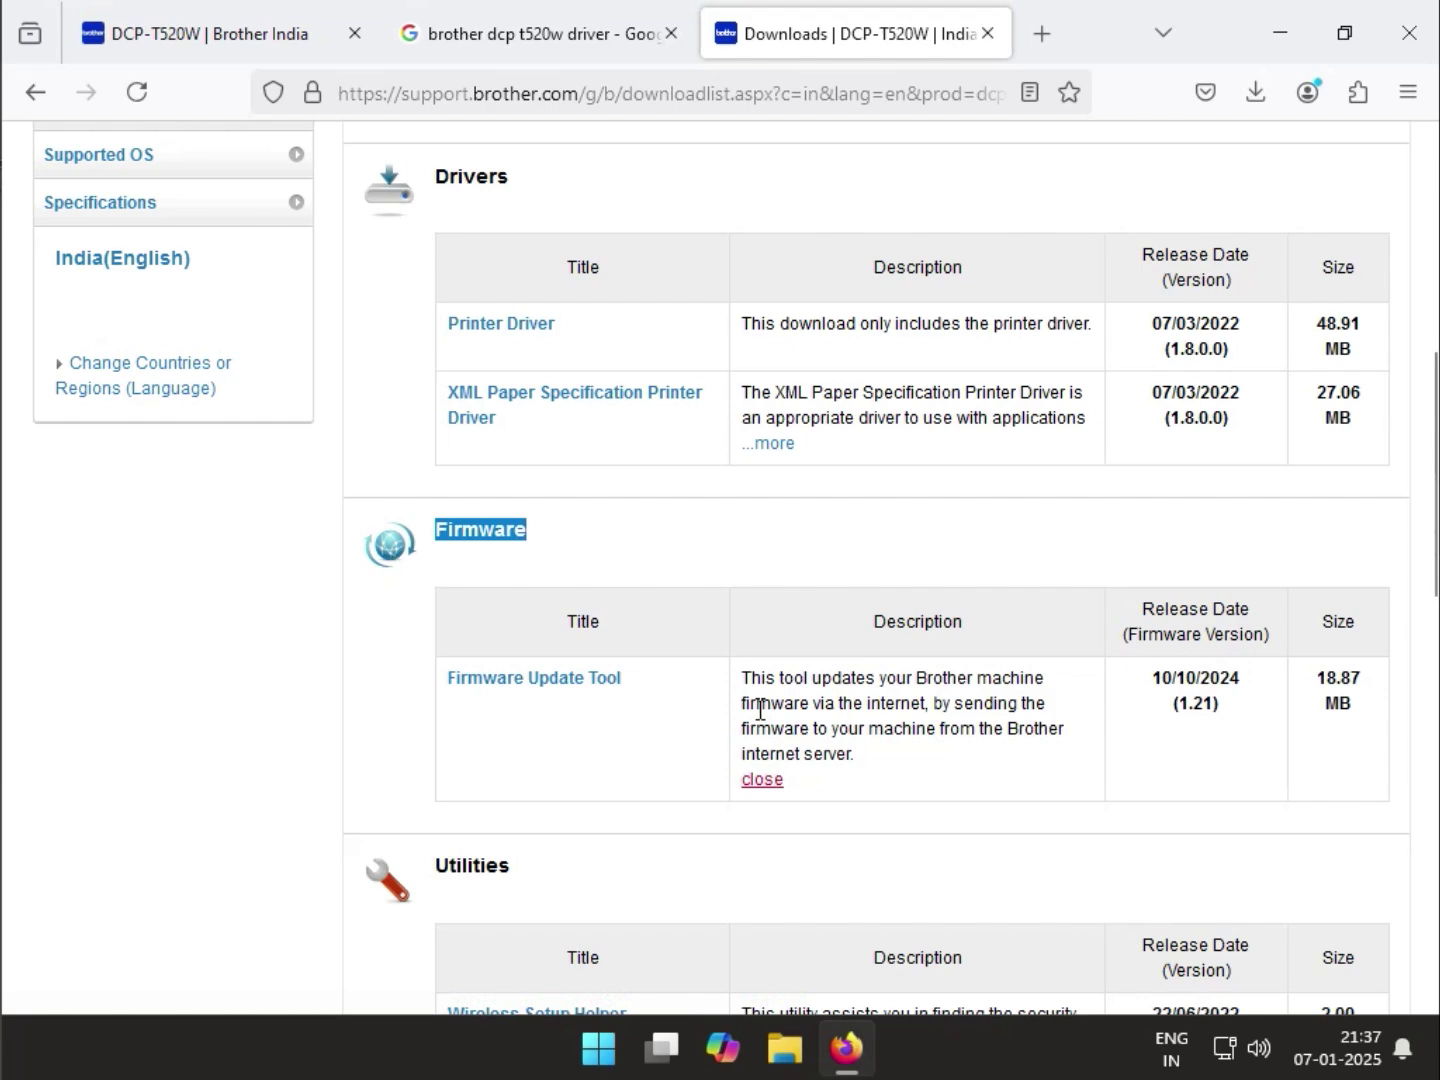
{"action": "left_click_drag", "start_coordinate": [783, 708], "coordinate": [922, 709]}
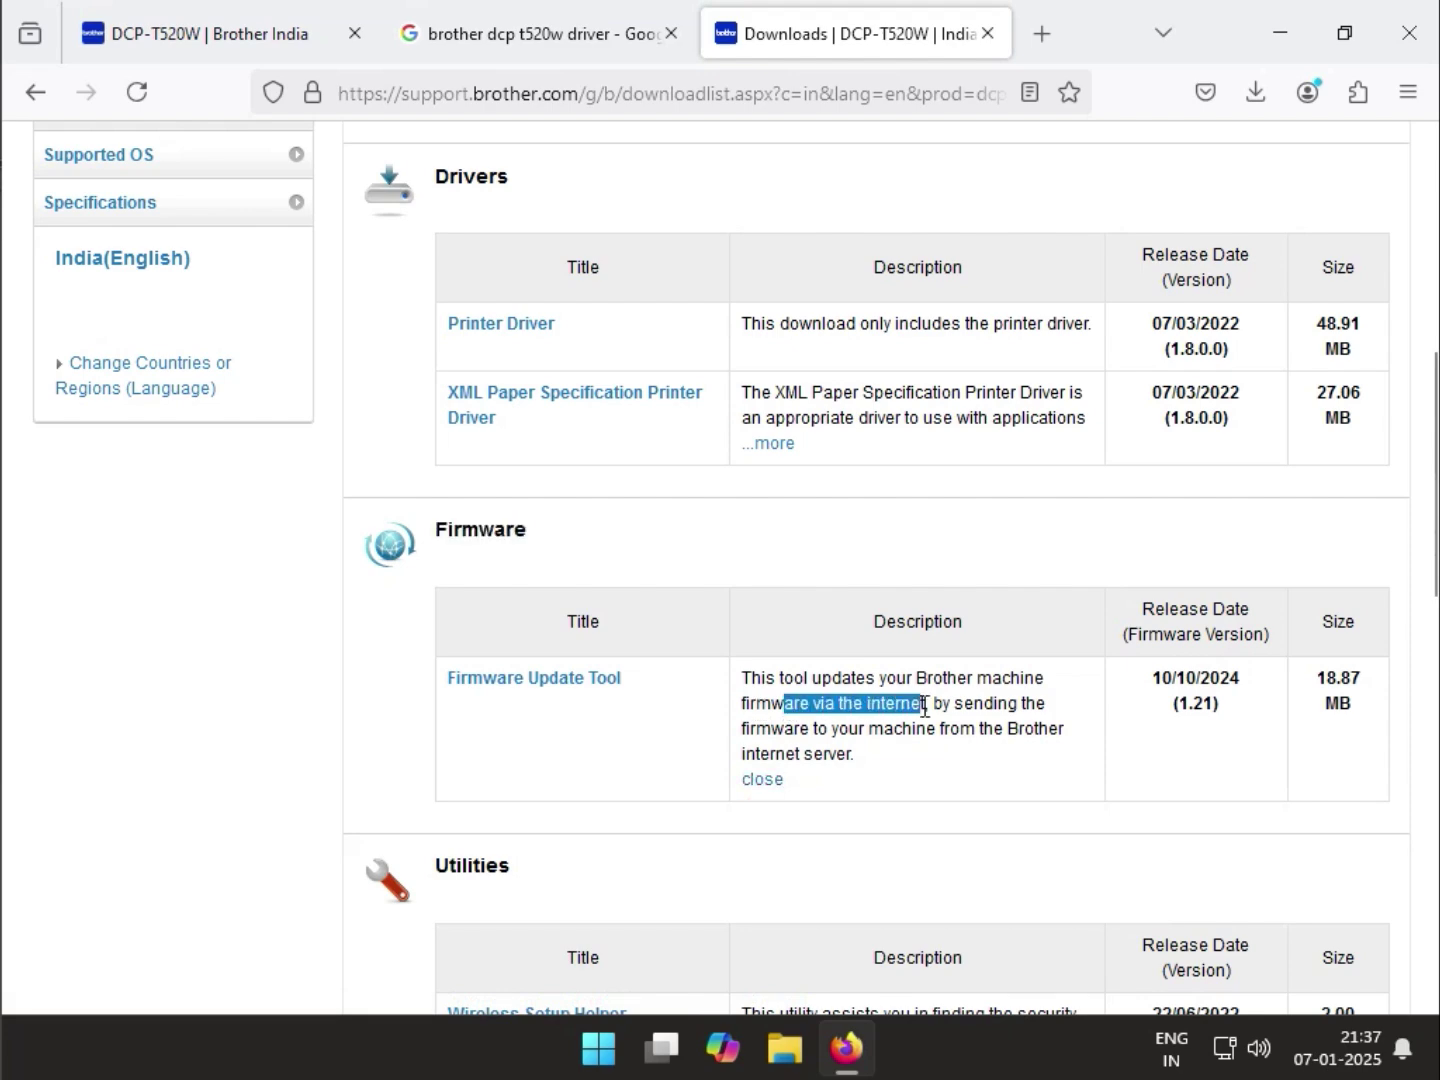
{"action": "scroll", "coordinate": [700, 751], "scroll_direction": "down", "scroll_amount": 5}
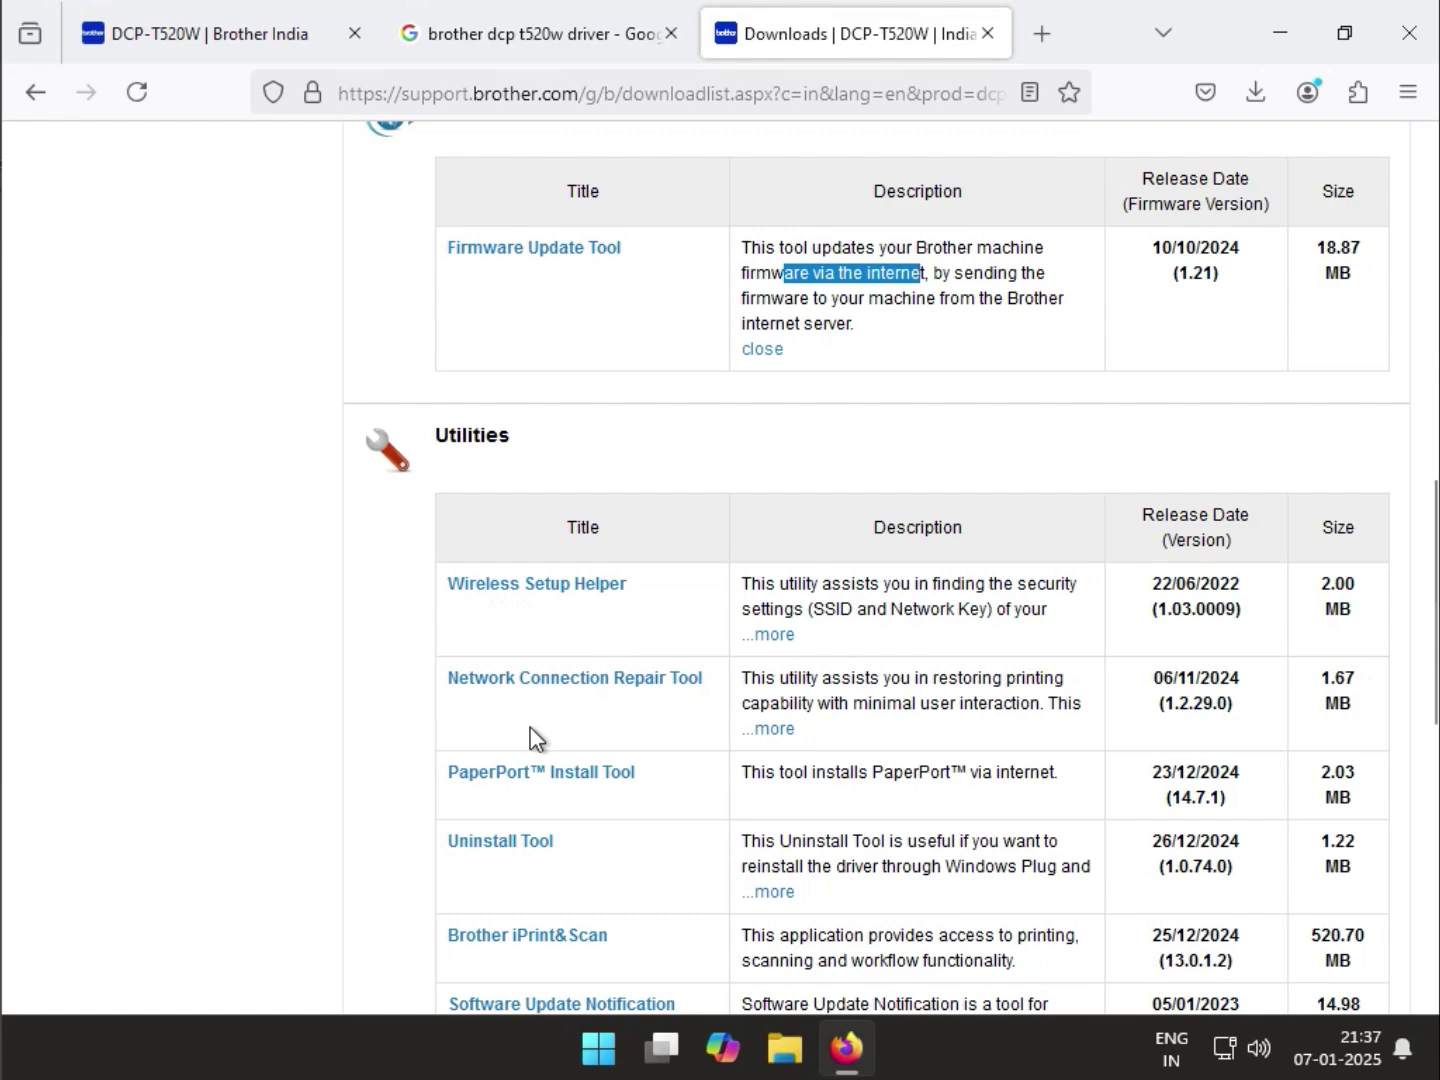
{"action": "scroll", "coordinate": [530, 739], "scroll_direction": "down", "scroll_amount": 2}
{"action": "scroll", "coordinate": [526, 748], "scroll_direction": "down", "scroll_amount": 1}
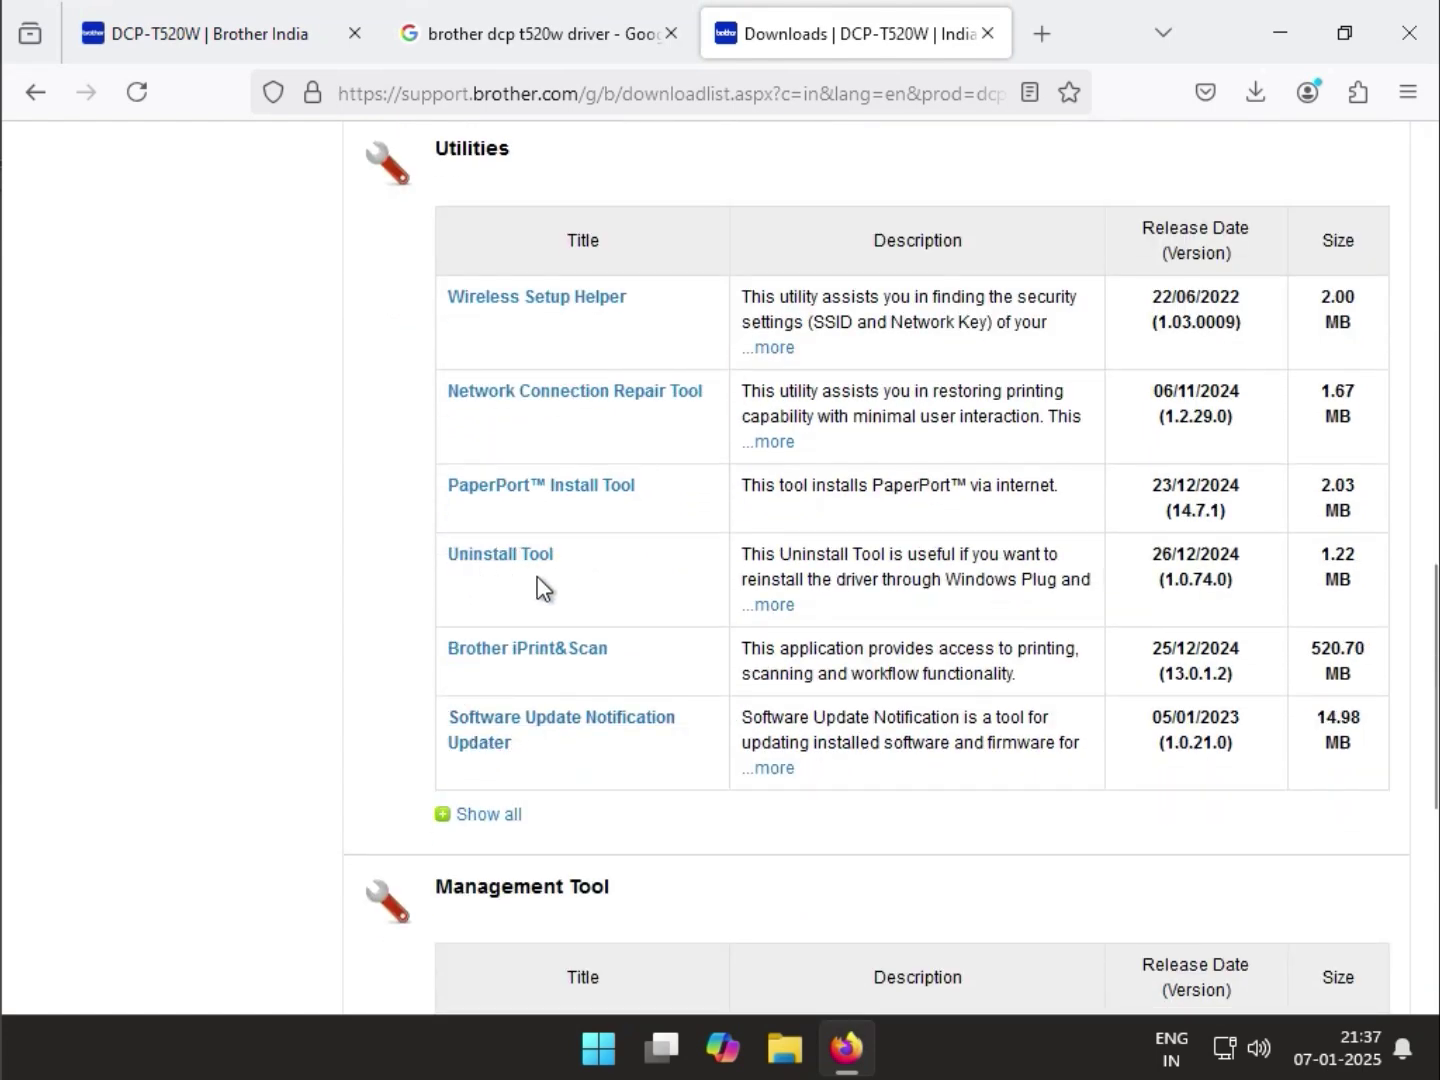
{"action": "scroll", "coordinate": [541, 590], "scroll_direction": "down", "scroll_amount": 3}
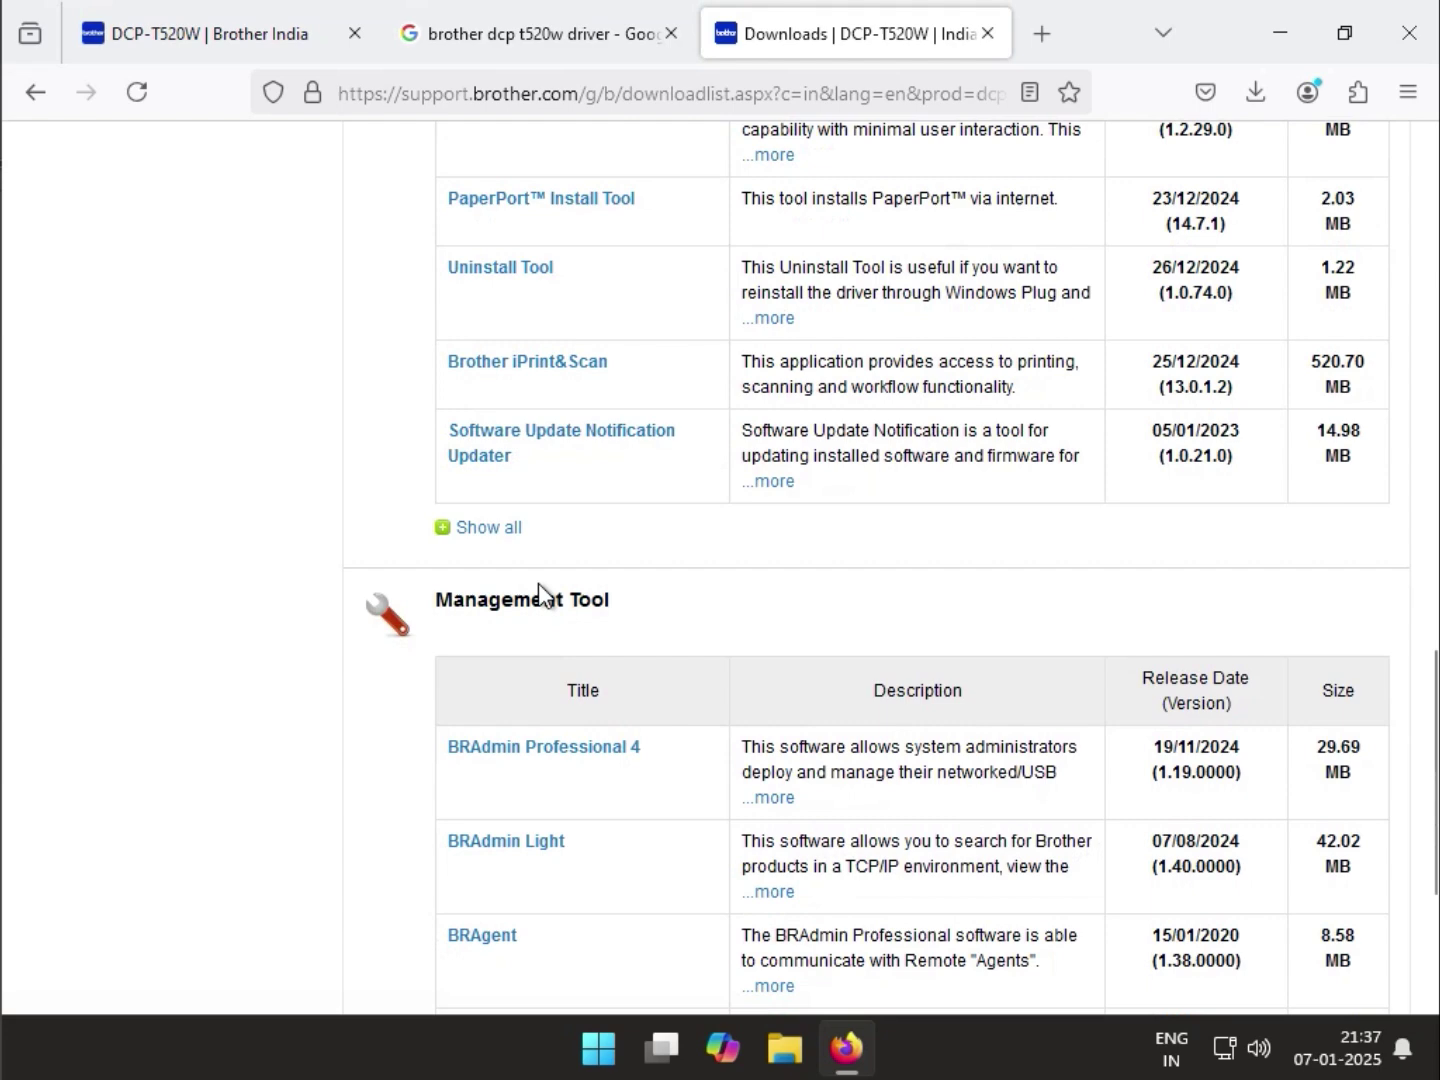
{"action": "scroll", "coordinate": [540, 589], "scroll_direction": "up", "scroll_amount": 1}
{"action": "scroll", "coordinate": [537, 590], "scroll_direction": "up", "scroll_amount": 2}
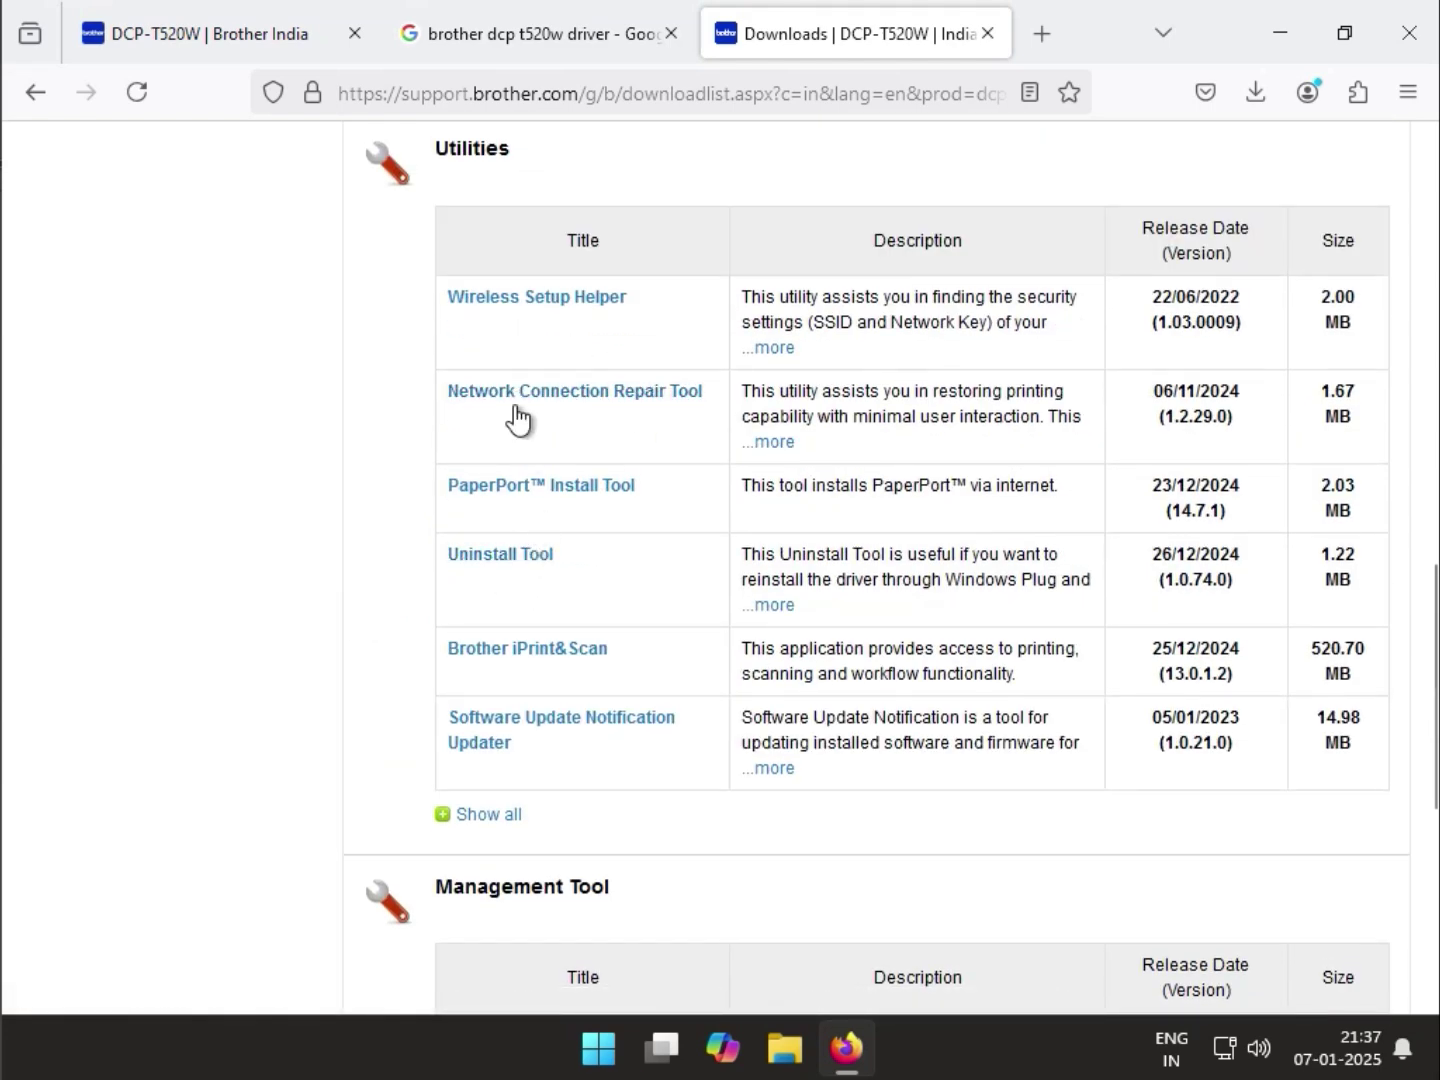
{"action": "scroll", "coordinate": [570, 610], "scroll_direction": "down", "scroll_amount": 1}
{"action": "scroll", "coordinate": [570, 605], "scroll_direction": "down", "scroll_amount": 2}
{"action": "scroll", "coordinate": [569, 610], "scroll_direction": "up", "scroll_amount": 4}
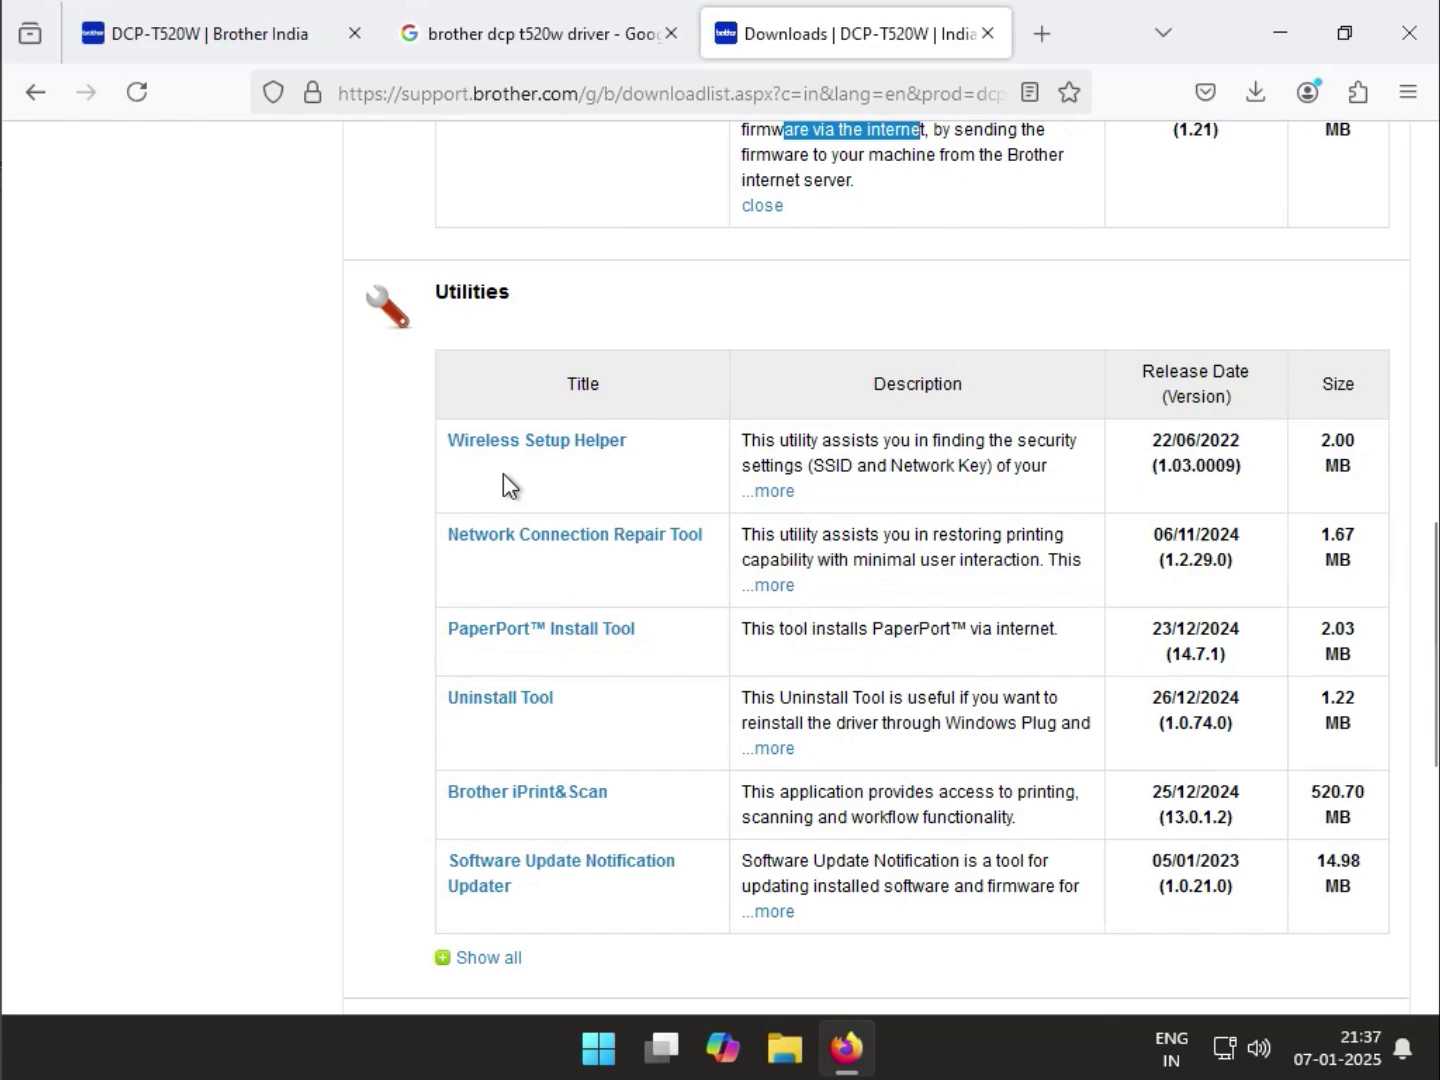
{"action": "scroll", "coordinate": [520, 530], "scroll_direction": "down", "scroll_amount": 3}
{"action": "scroll", "coordinate": [491, 578], "scroll_direction": "down", "scroll_amount": 3}
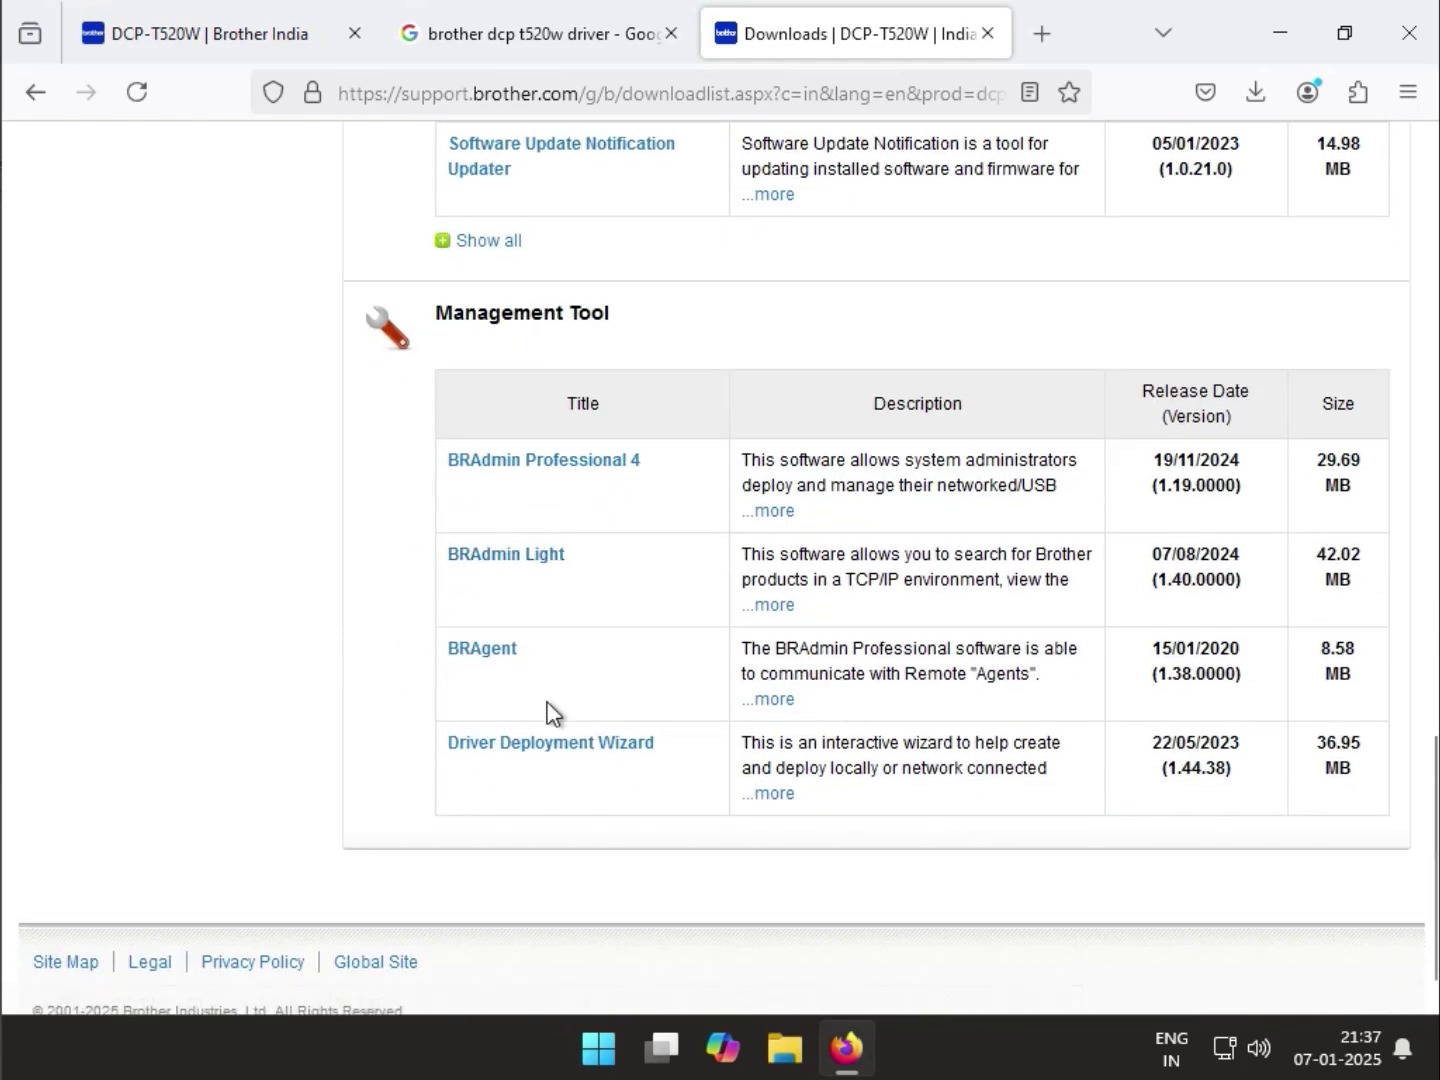
{"action": "scroll", "coordinate": [554, 730], "scroll_direction": "up", "scroll_amount": 15}
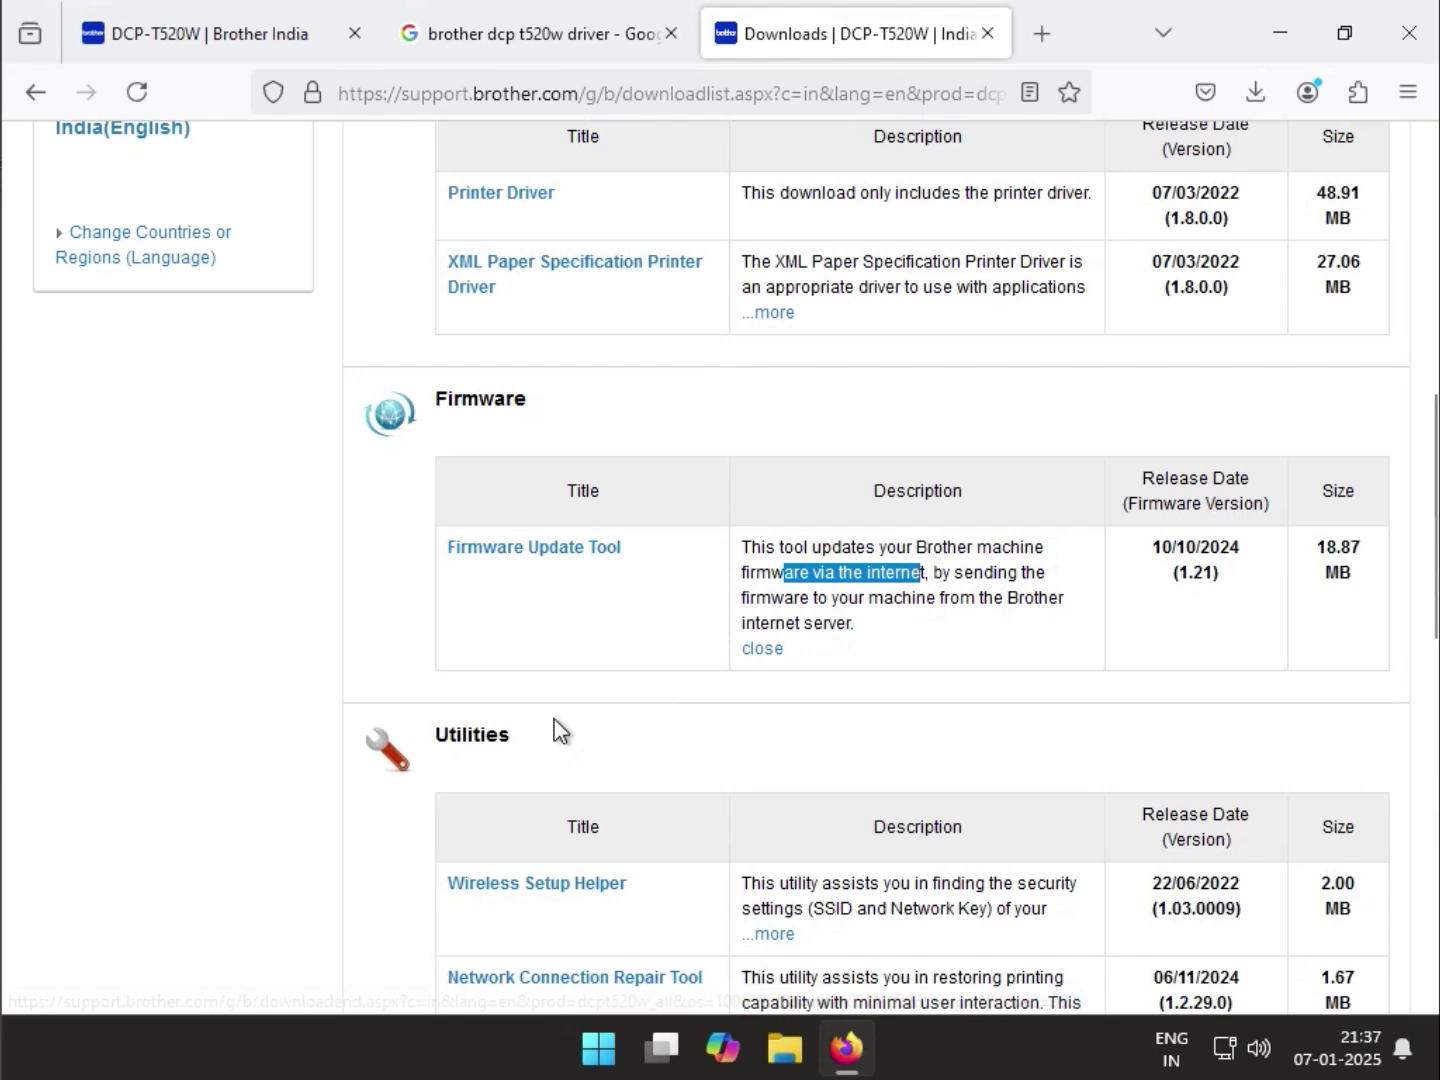
{"action": "scroll", "coordinate": [554, 730], "scroll_direction": "down", "scroll_amount": 2}
{"action": "scroll", "coordinate": [555, 730], "scroll_direction": "up", "scroll_amount": 2}
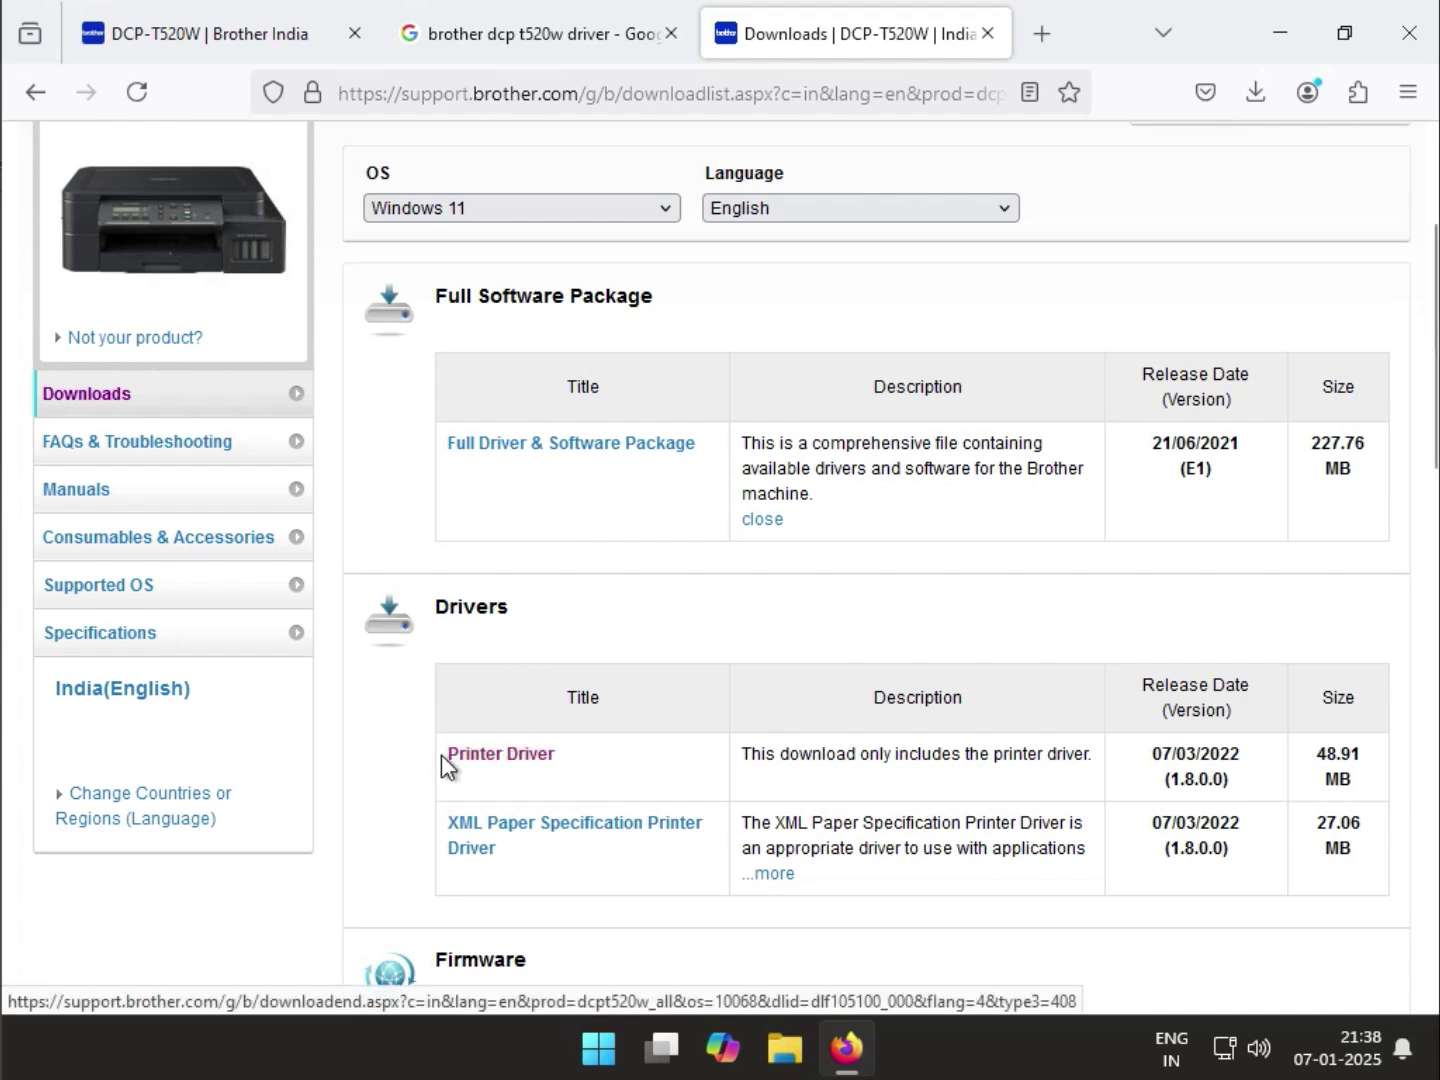
Download the Printer Driver Y20A_C2-hostm-G2.EXE by agreeing to the EULA, then return to the product tab.
{"action": "left_click", "coordinate": [500, 757]}
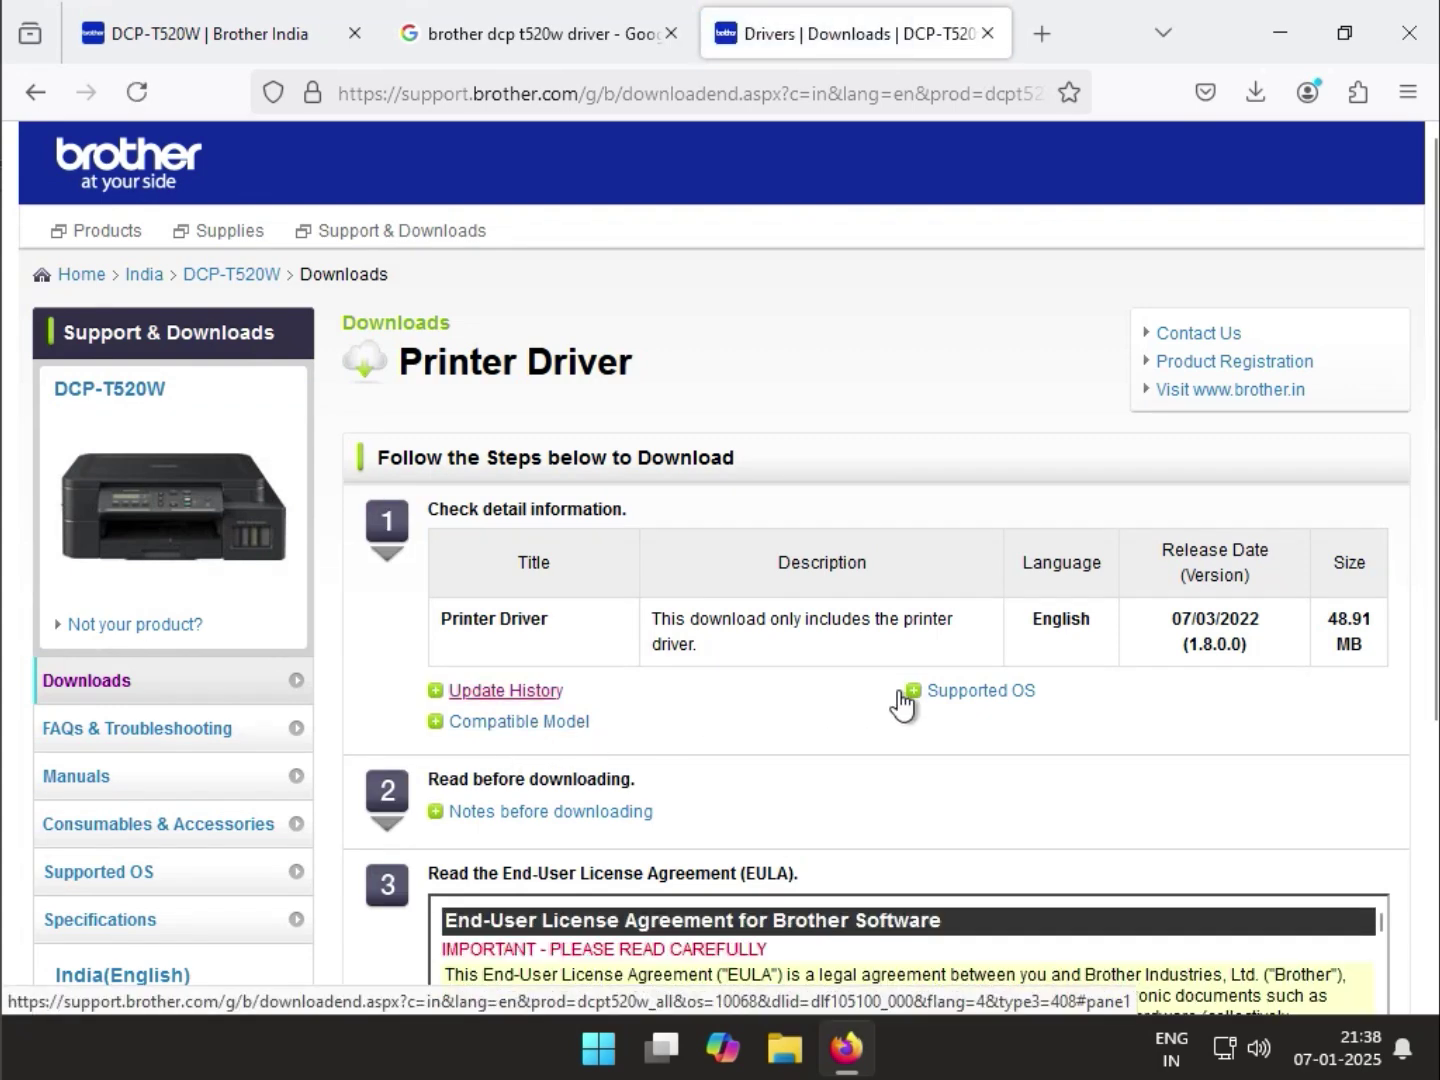
{"action": "scroll", "coordinate": [903, 704], "scroll_direction": "down", "scroll_amount": 5}
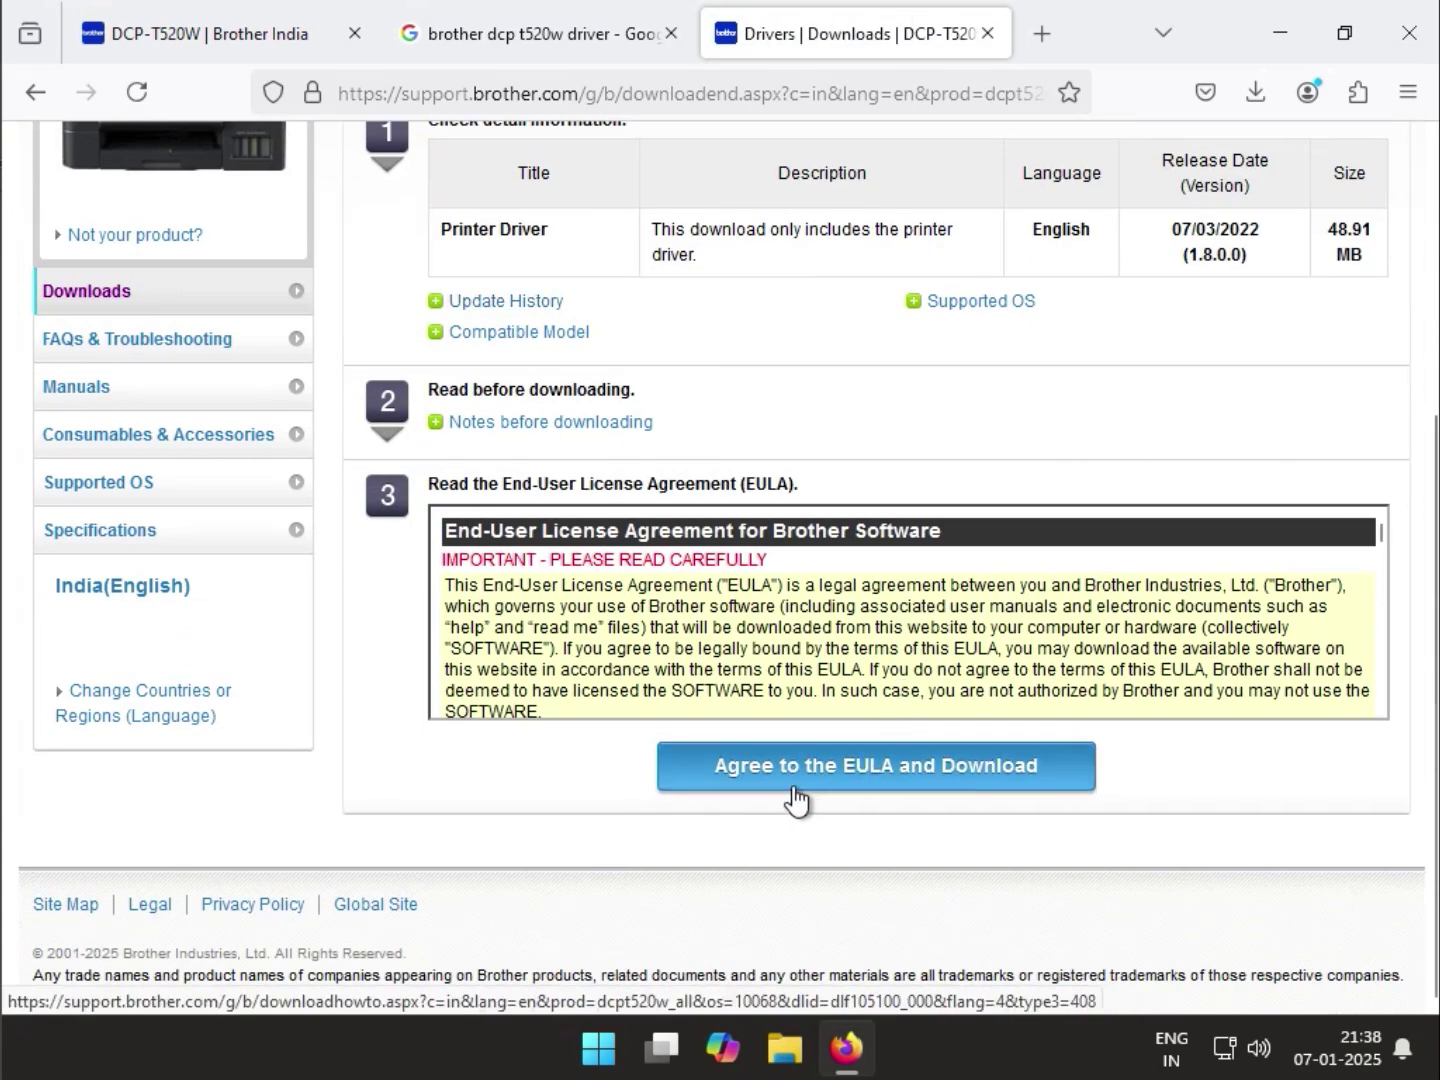
{"action": "left_click", "coordinate": [840, 767]}
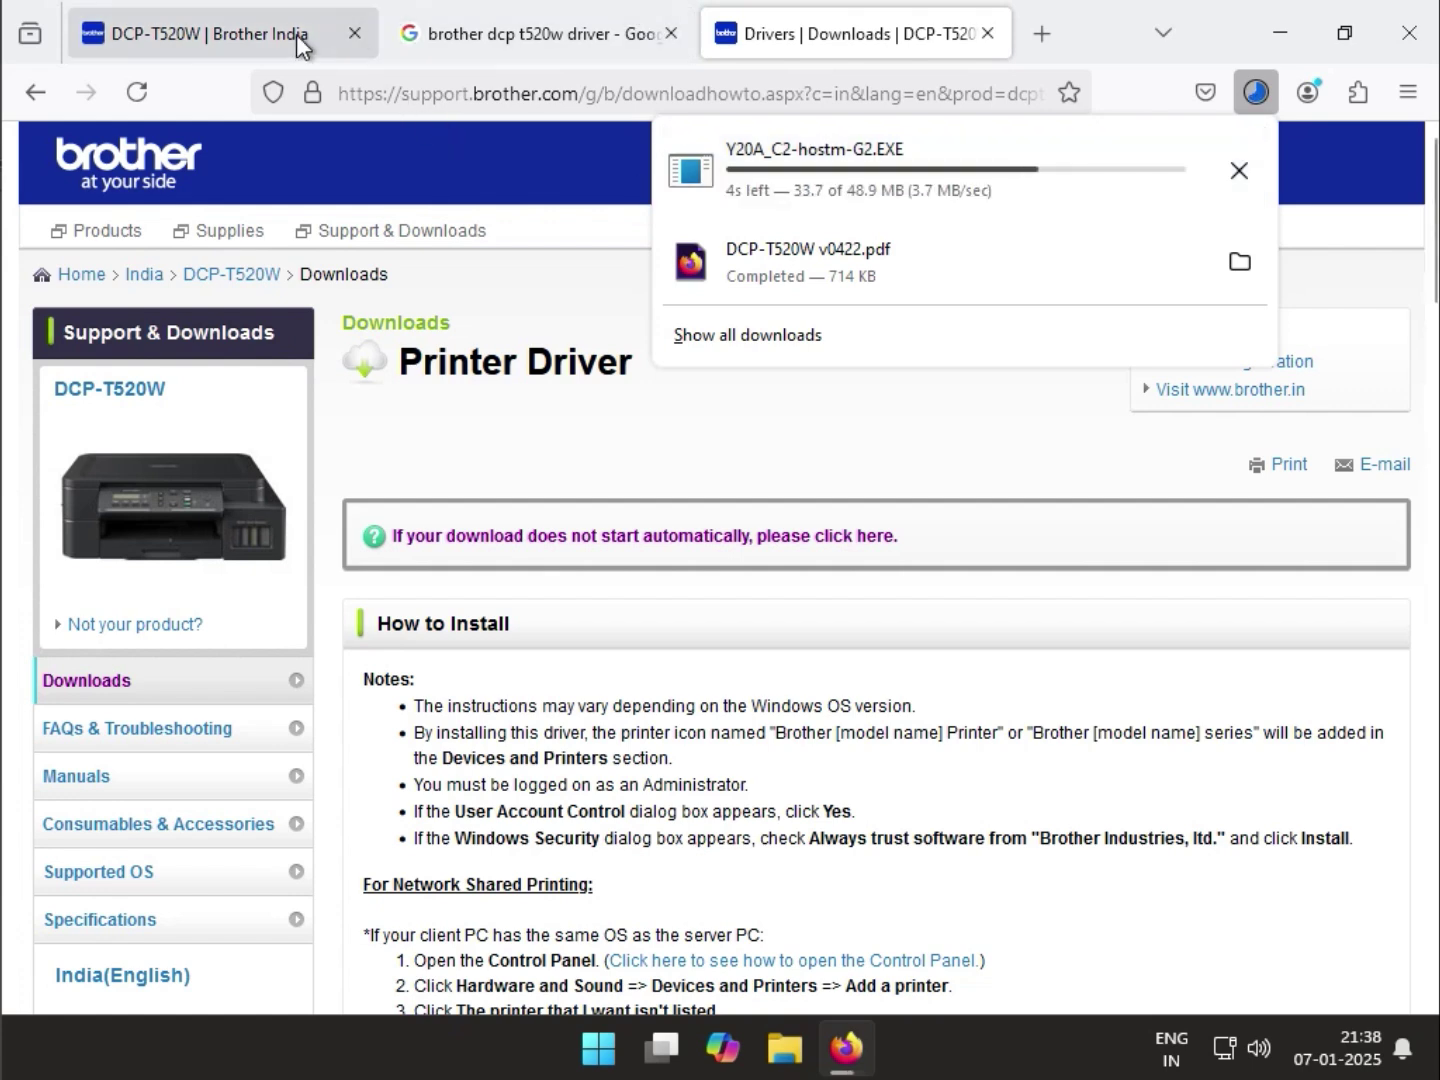
{"action": "left_click", "coordinate": [241, 38]}
Go to Brother India's Products > Printers & All-In-One page and accept the cookies.
{"action": "scroll", "coordinate": [1098, 550], "scroll_direction": "up", "scroll_amount": 3}
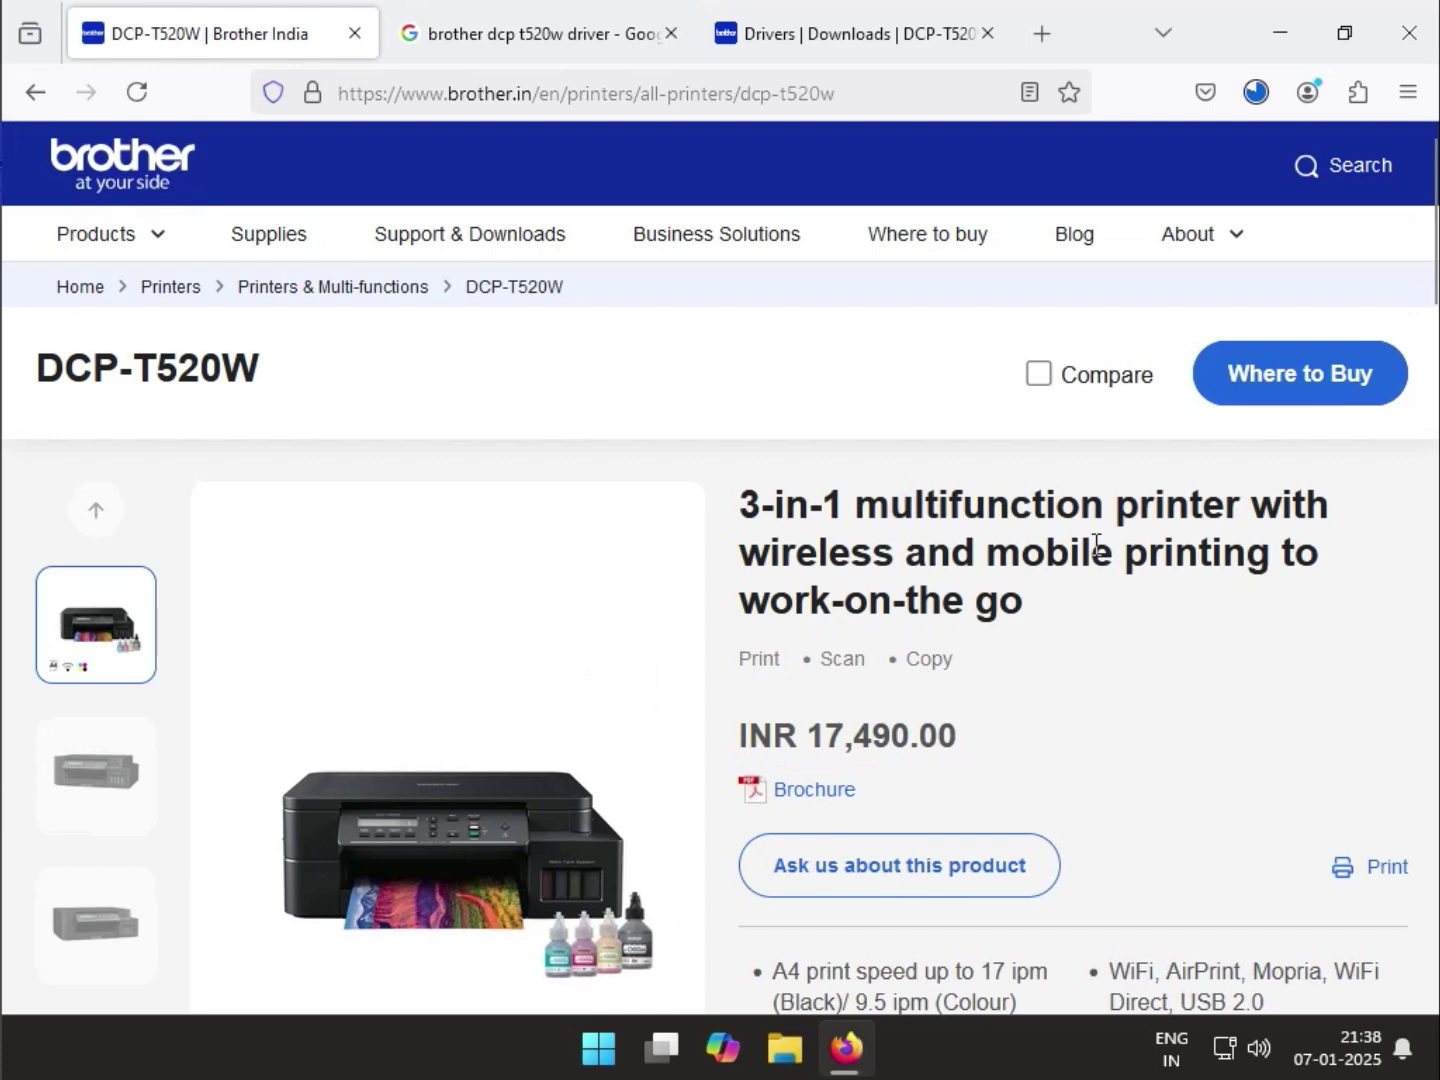
{"action": "left_click", "coordinate": [444, 104]}
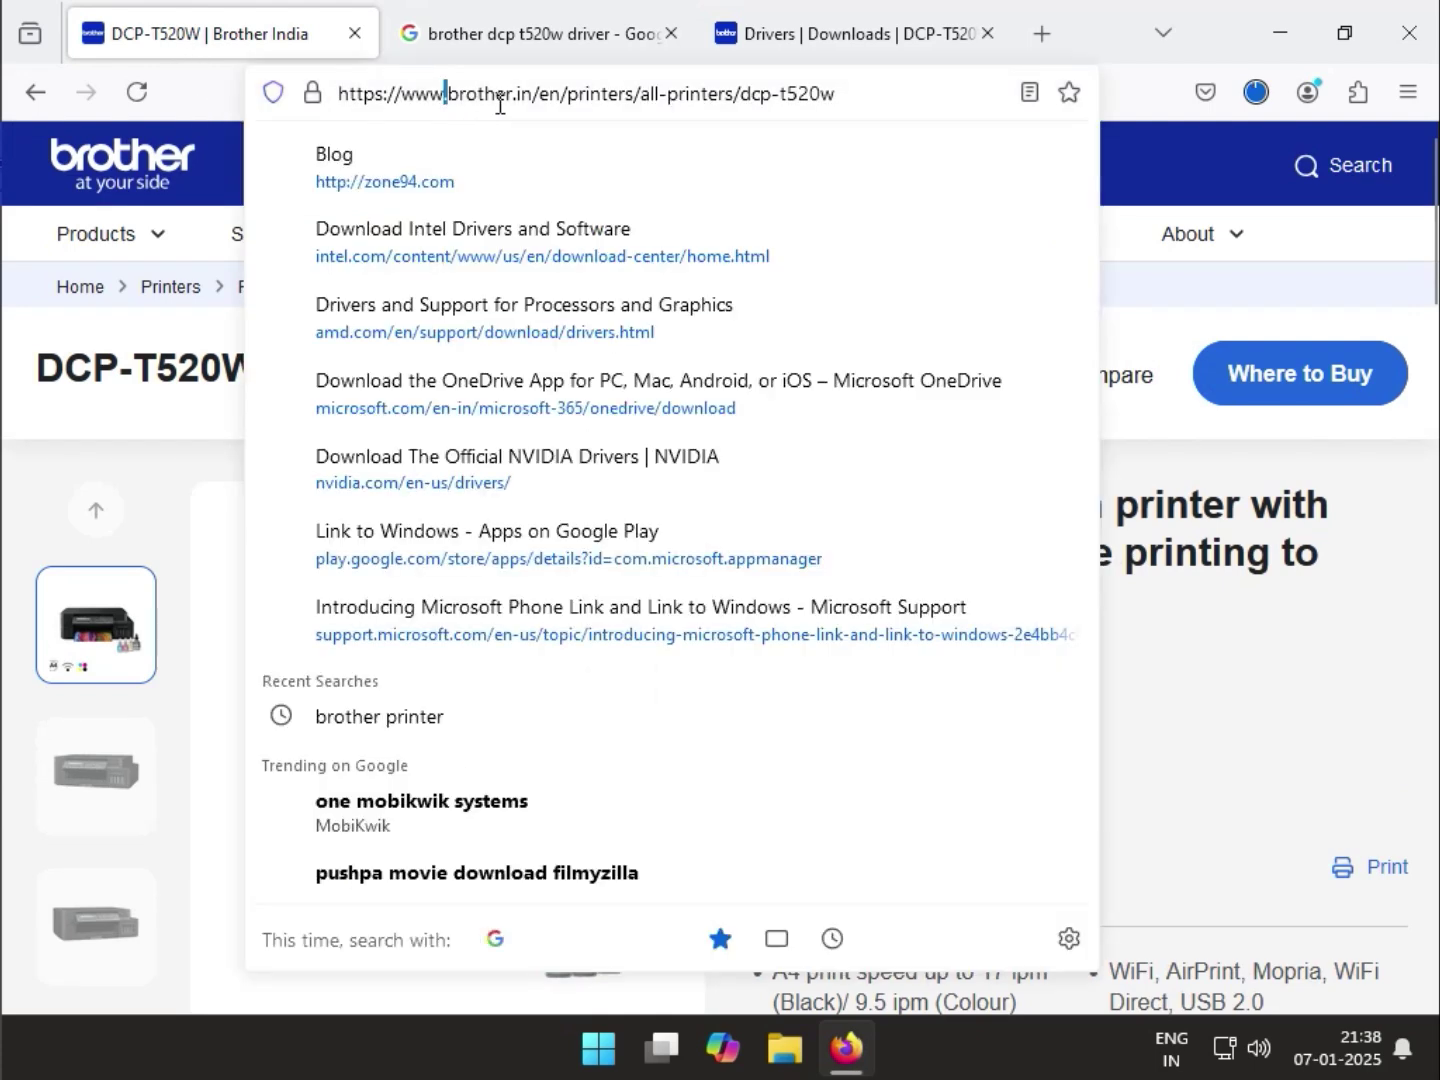
{"action": "left_click_drag", "start_coordinate": [446, 104], "coordinate": [536, 103]}
{"action": "left_click", "coordinate": [1166, 292]}
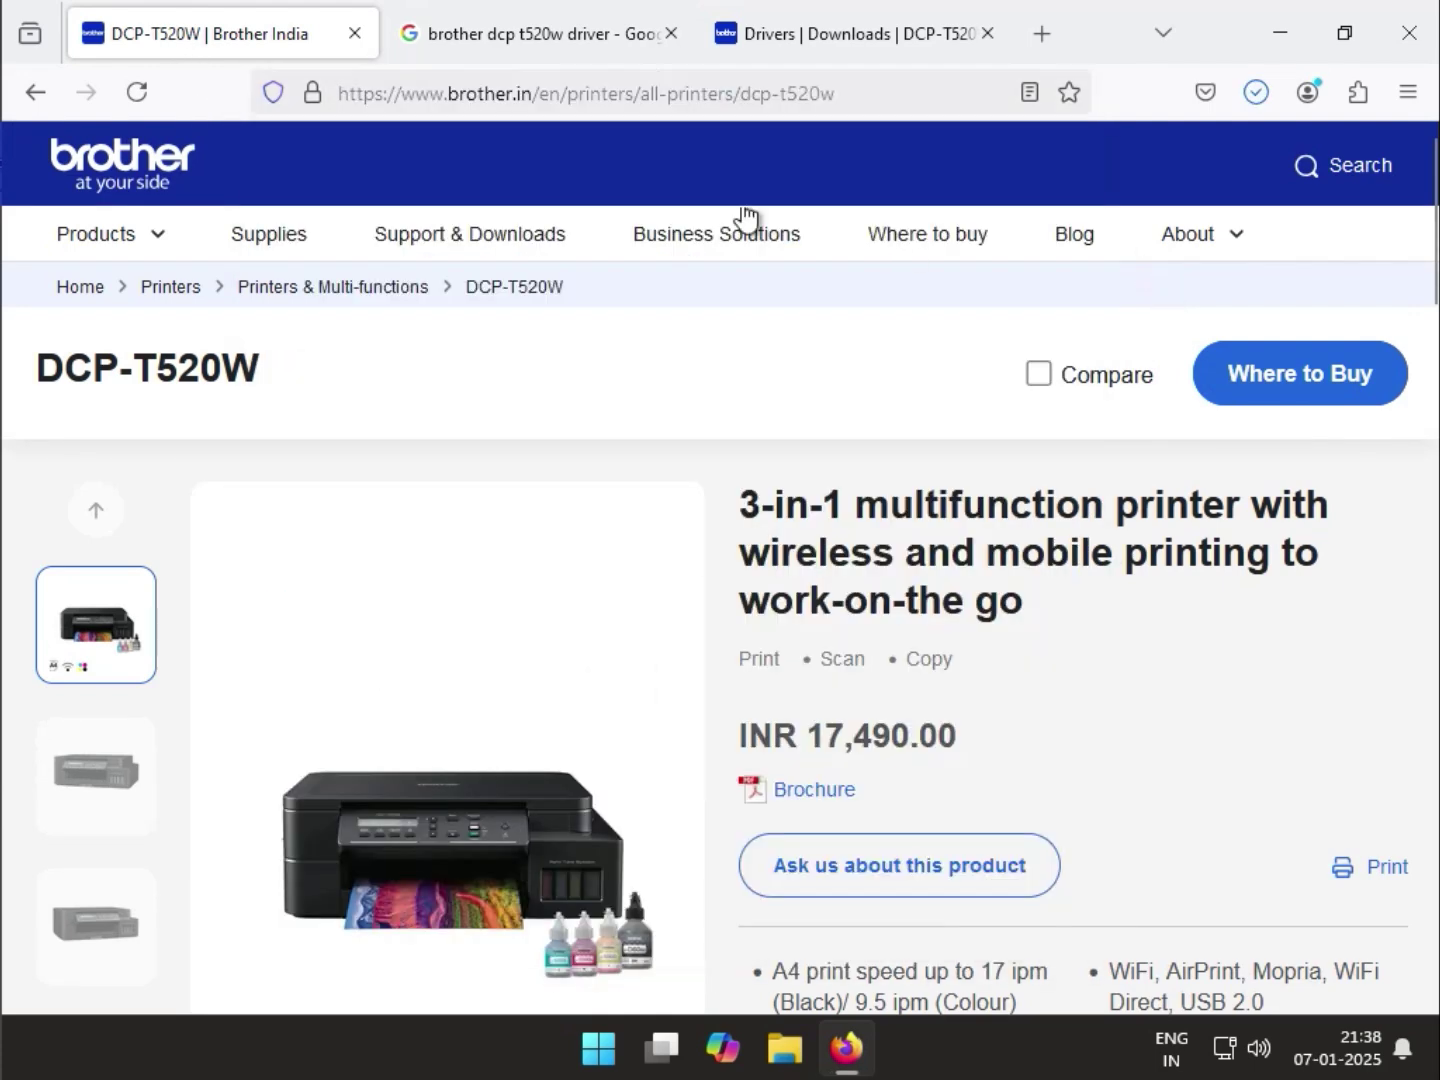
{"action": "left_click", "coordinate": [84, 256]}
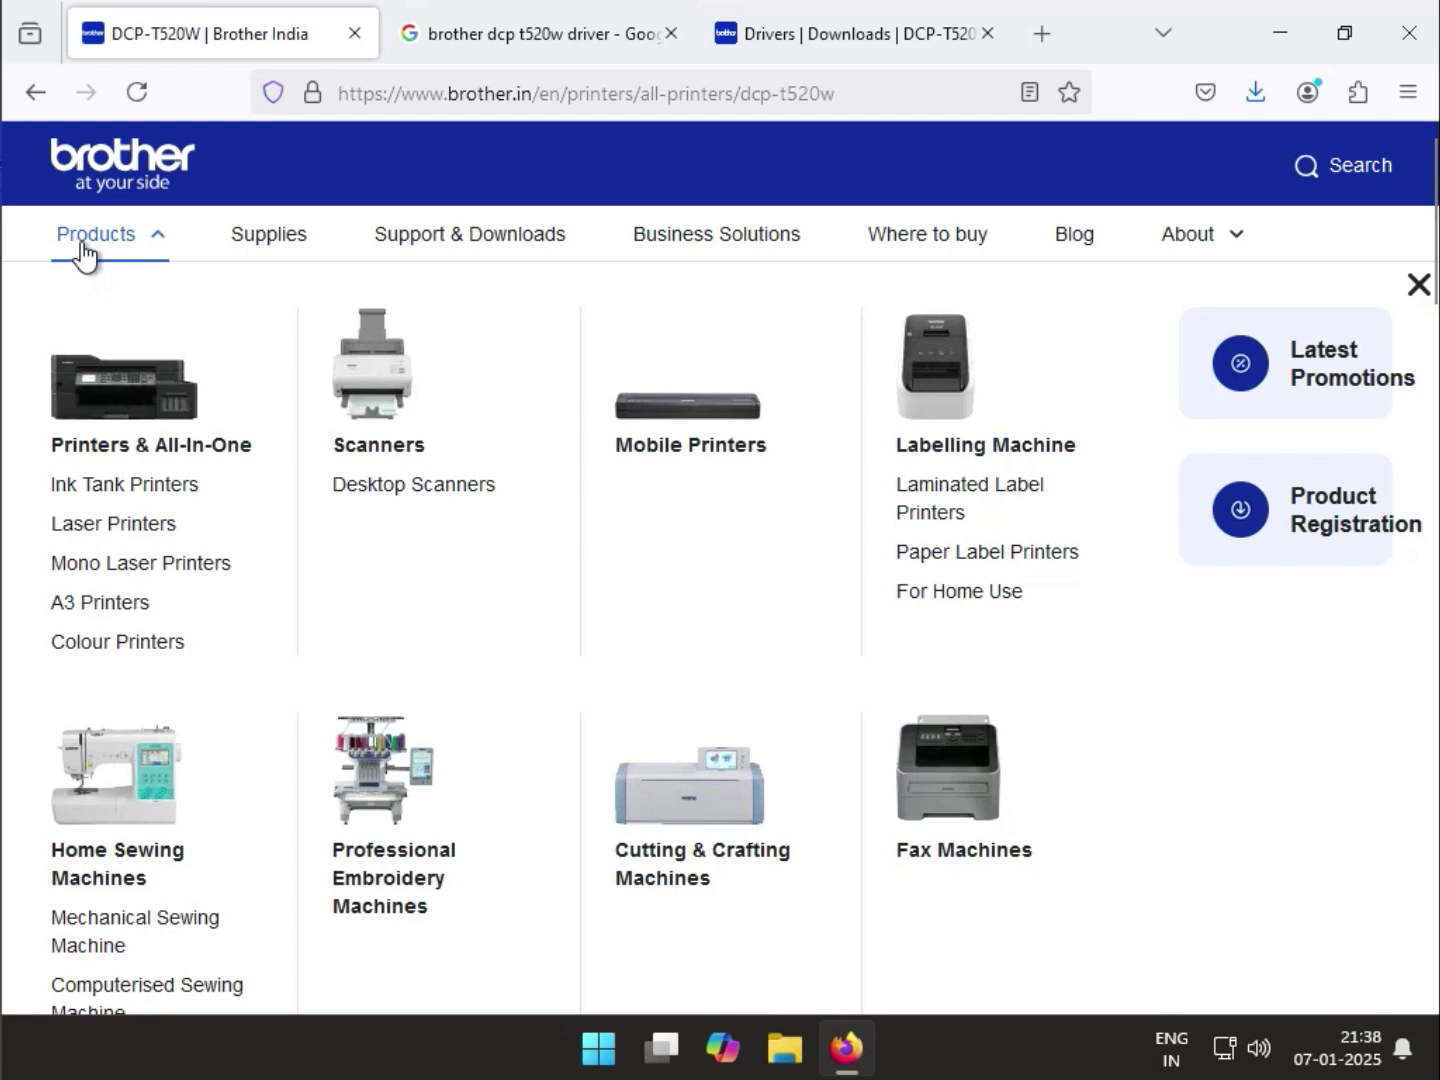
{"action": "left_click", "coordinate": [165, 453]}
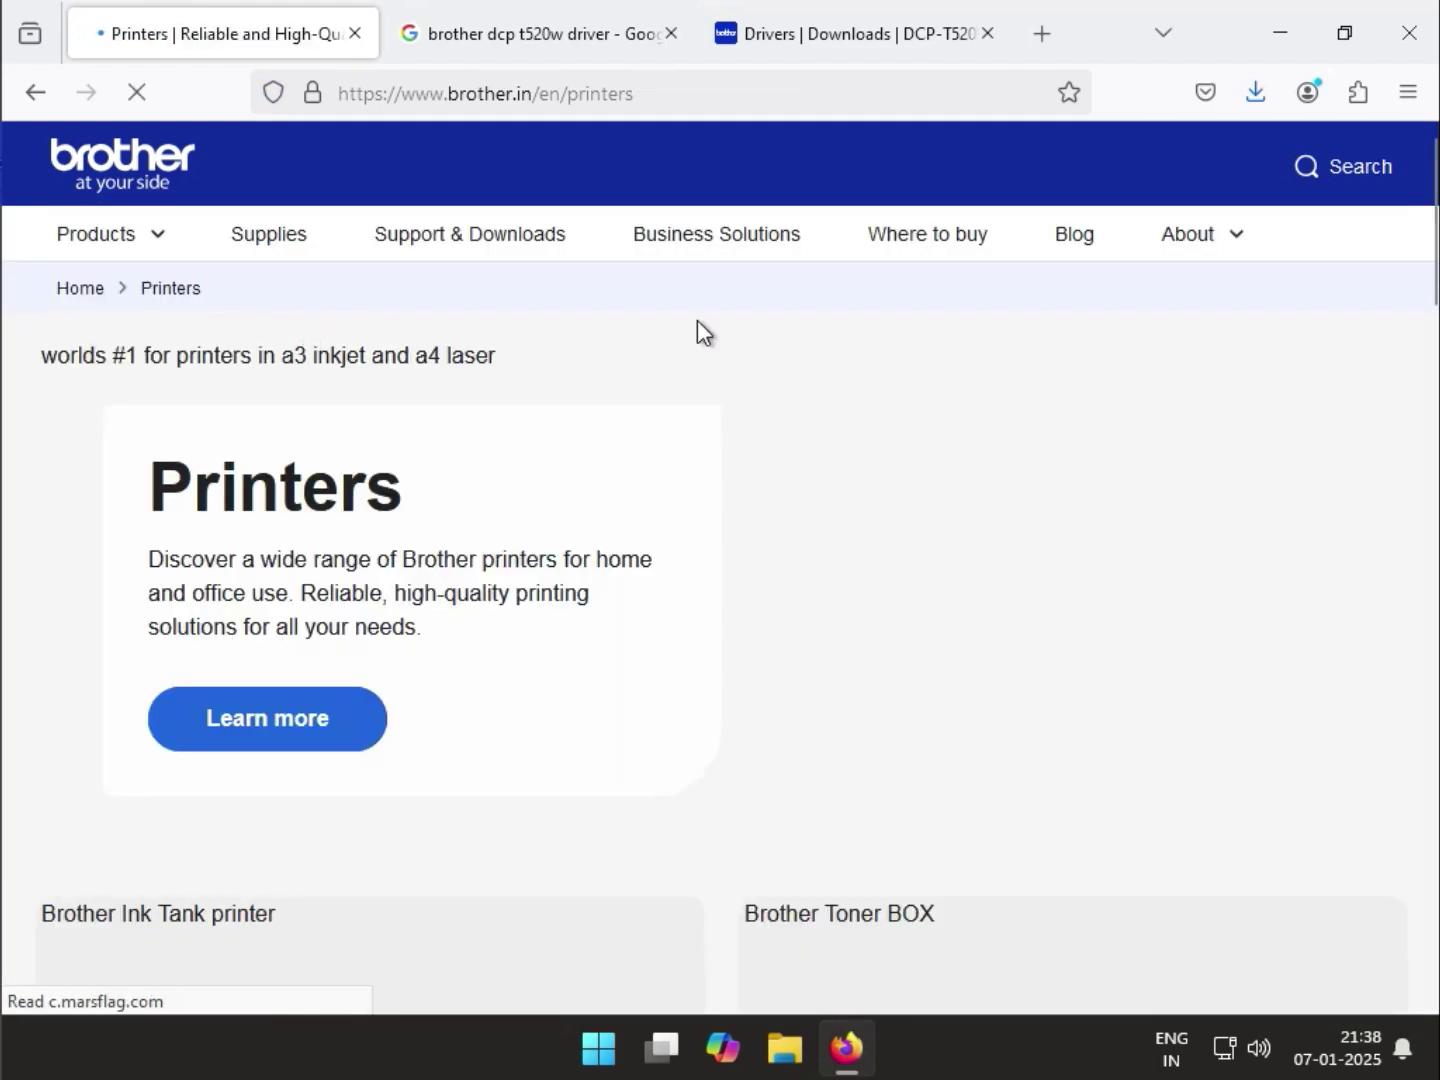
{"action": "scroll", "coordinate": [940, 469], "scroll_direction": "down", "scroll_amount": 5}
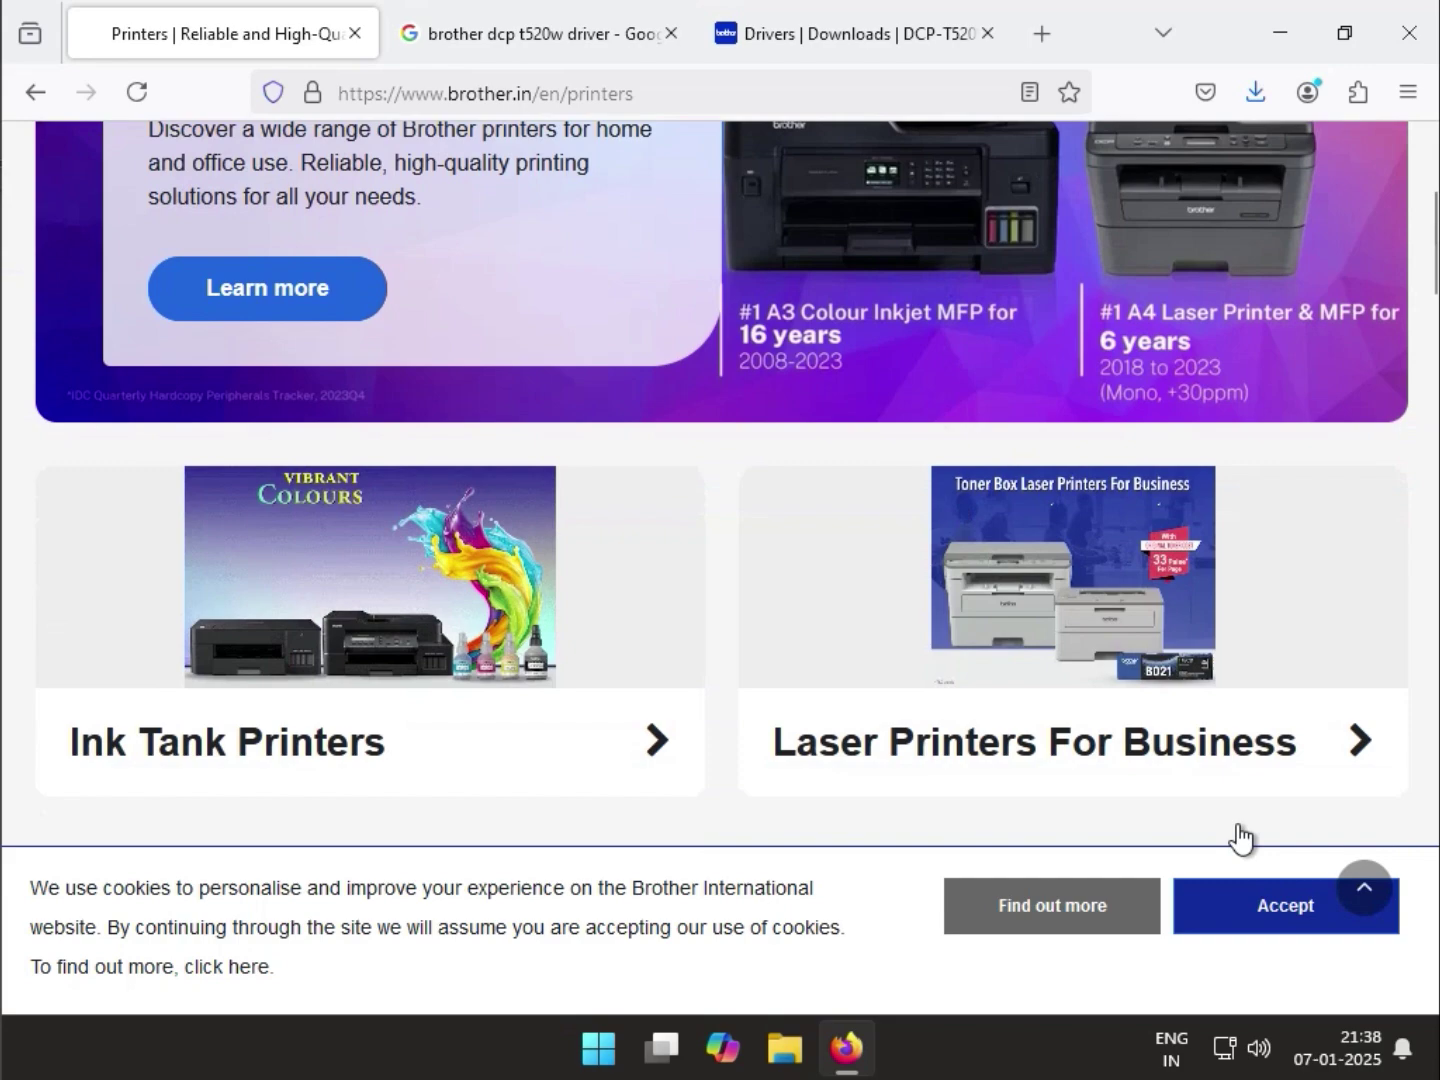
{"action": "left_click", "coordinate": [1258, 922]}
Browse the Ink Tank Printers range and select the DCP-T520W product.
{"action": "scroll", "coordinate": [341, 408], "scroll_direction": "down", "scroll_amount": 5}
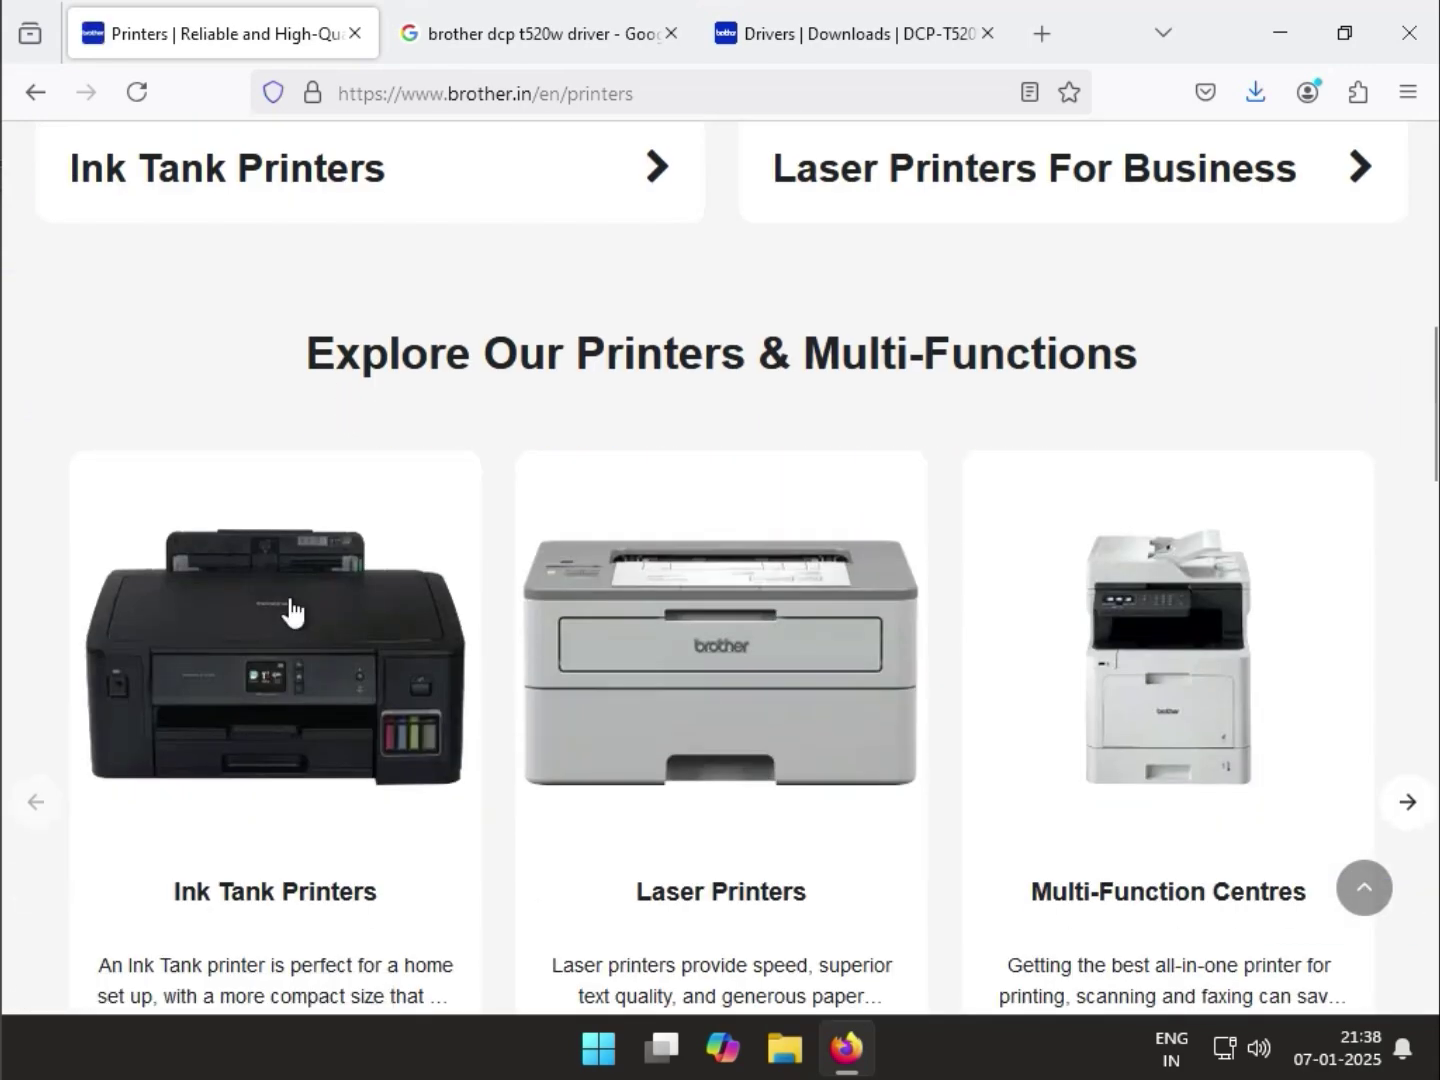
{"action": "left_click", "coordinate": [274, 886]}
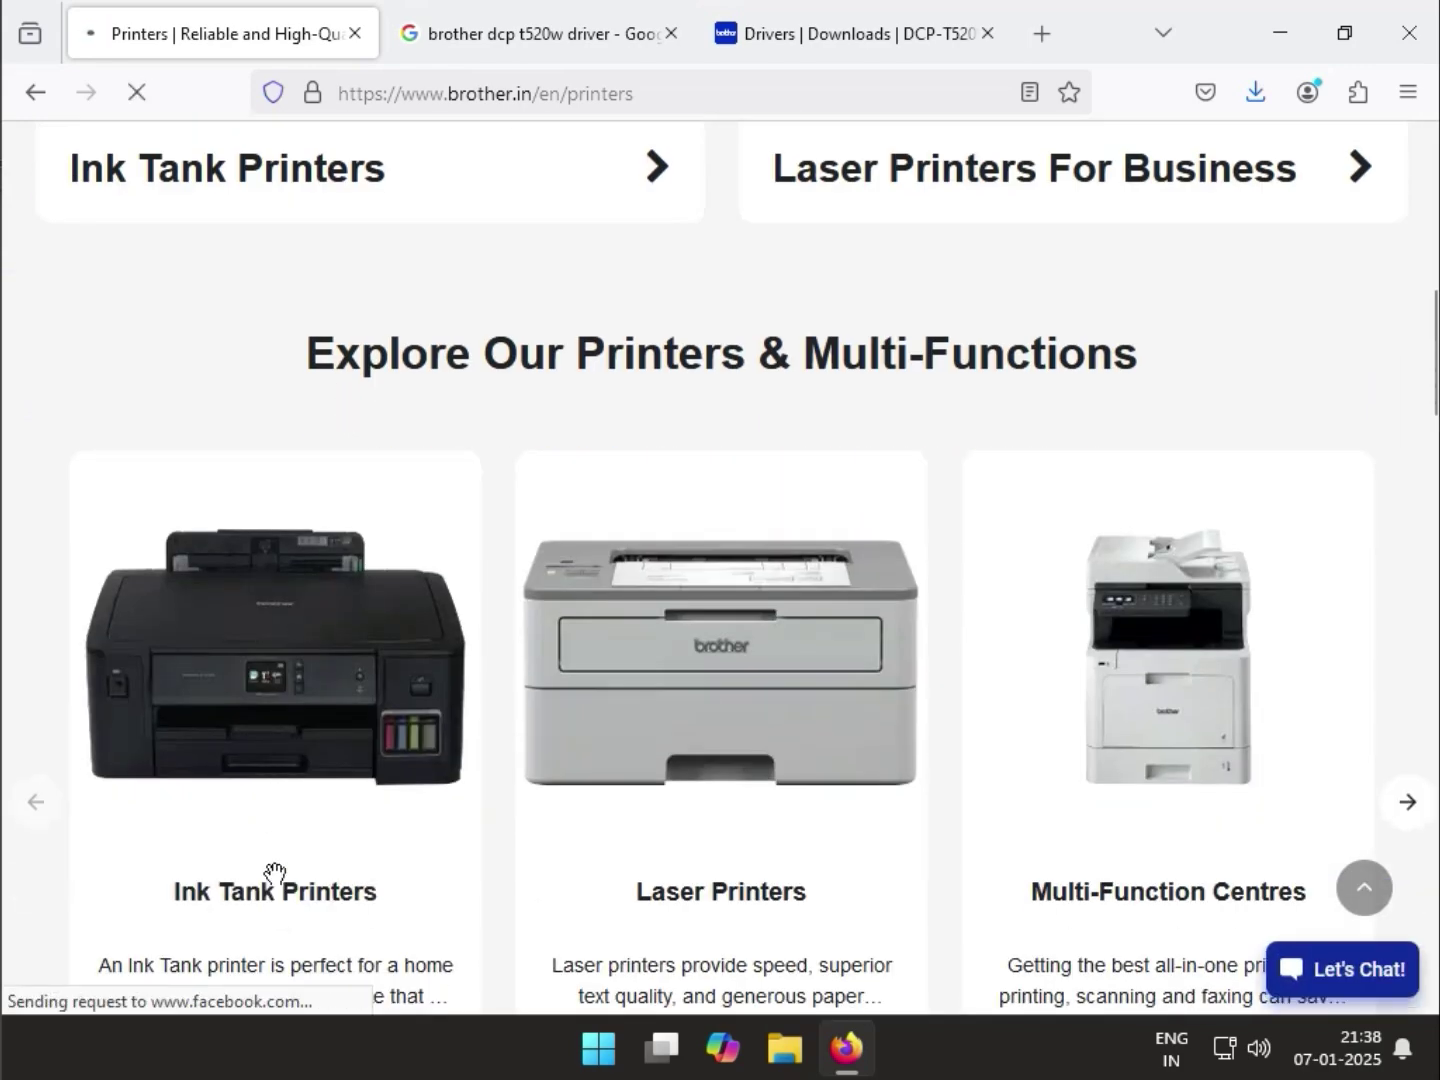
{"action": "scroll", "coordinate": [805, 751], "scroll_direction": "down", "scroll_amount": 5}
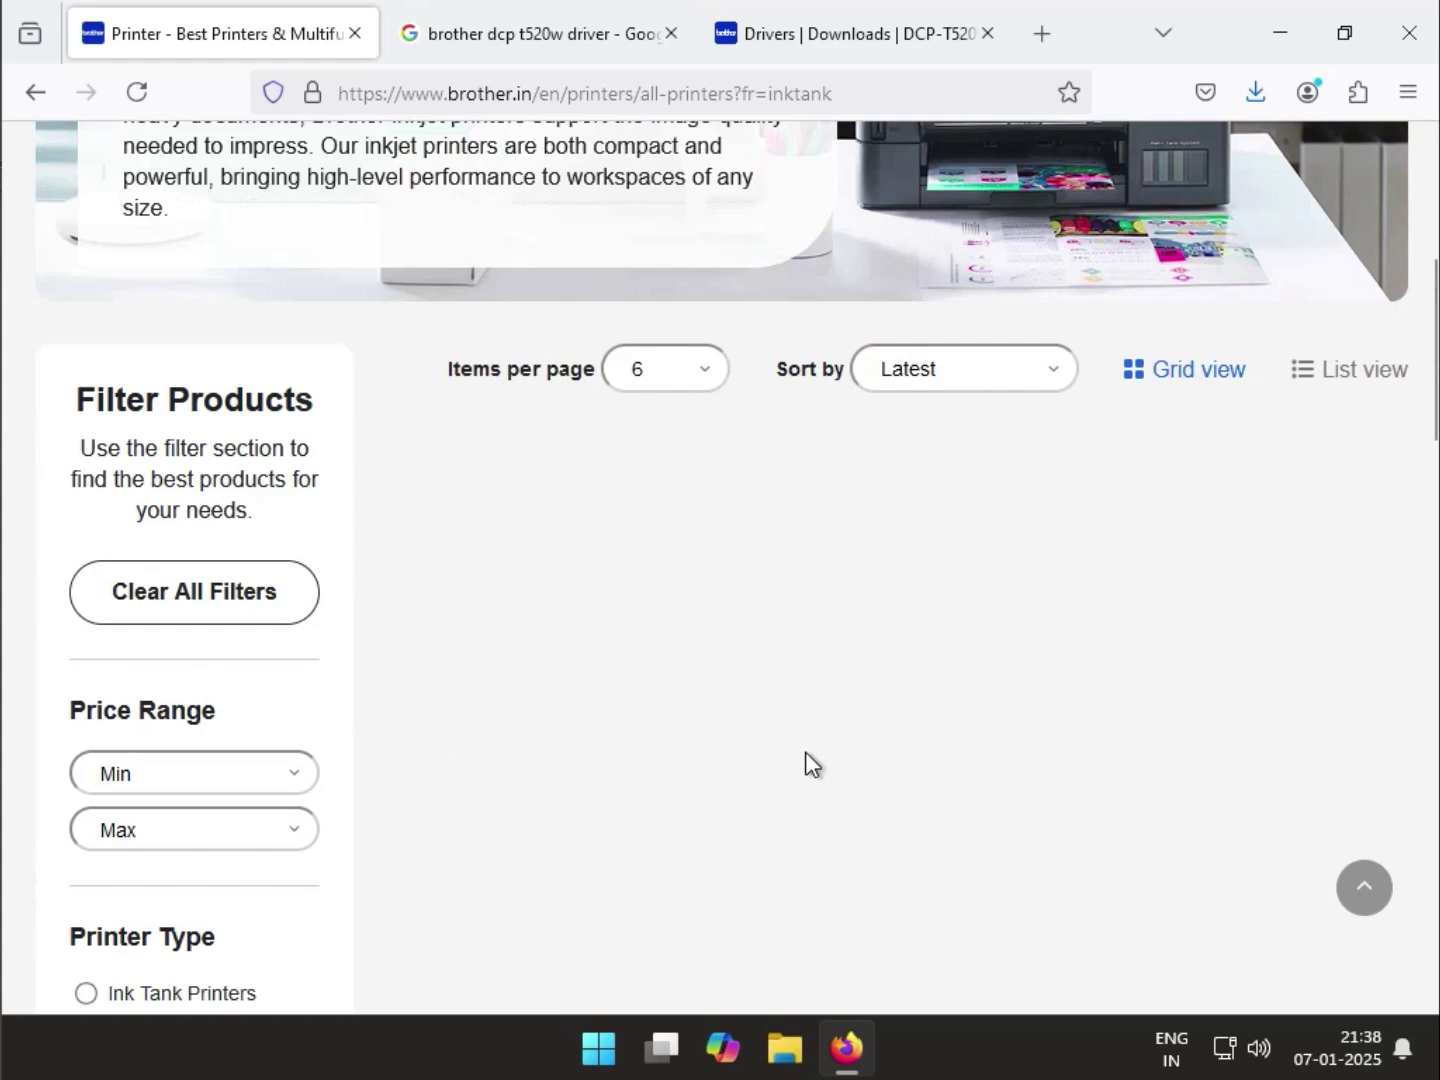
{"action": "scroll", "coordinate": [803, 752], "scroll_direction": "down", "scroll_amount": 2}
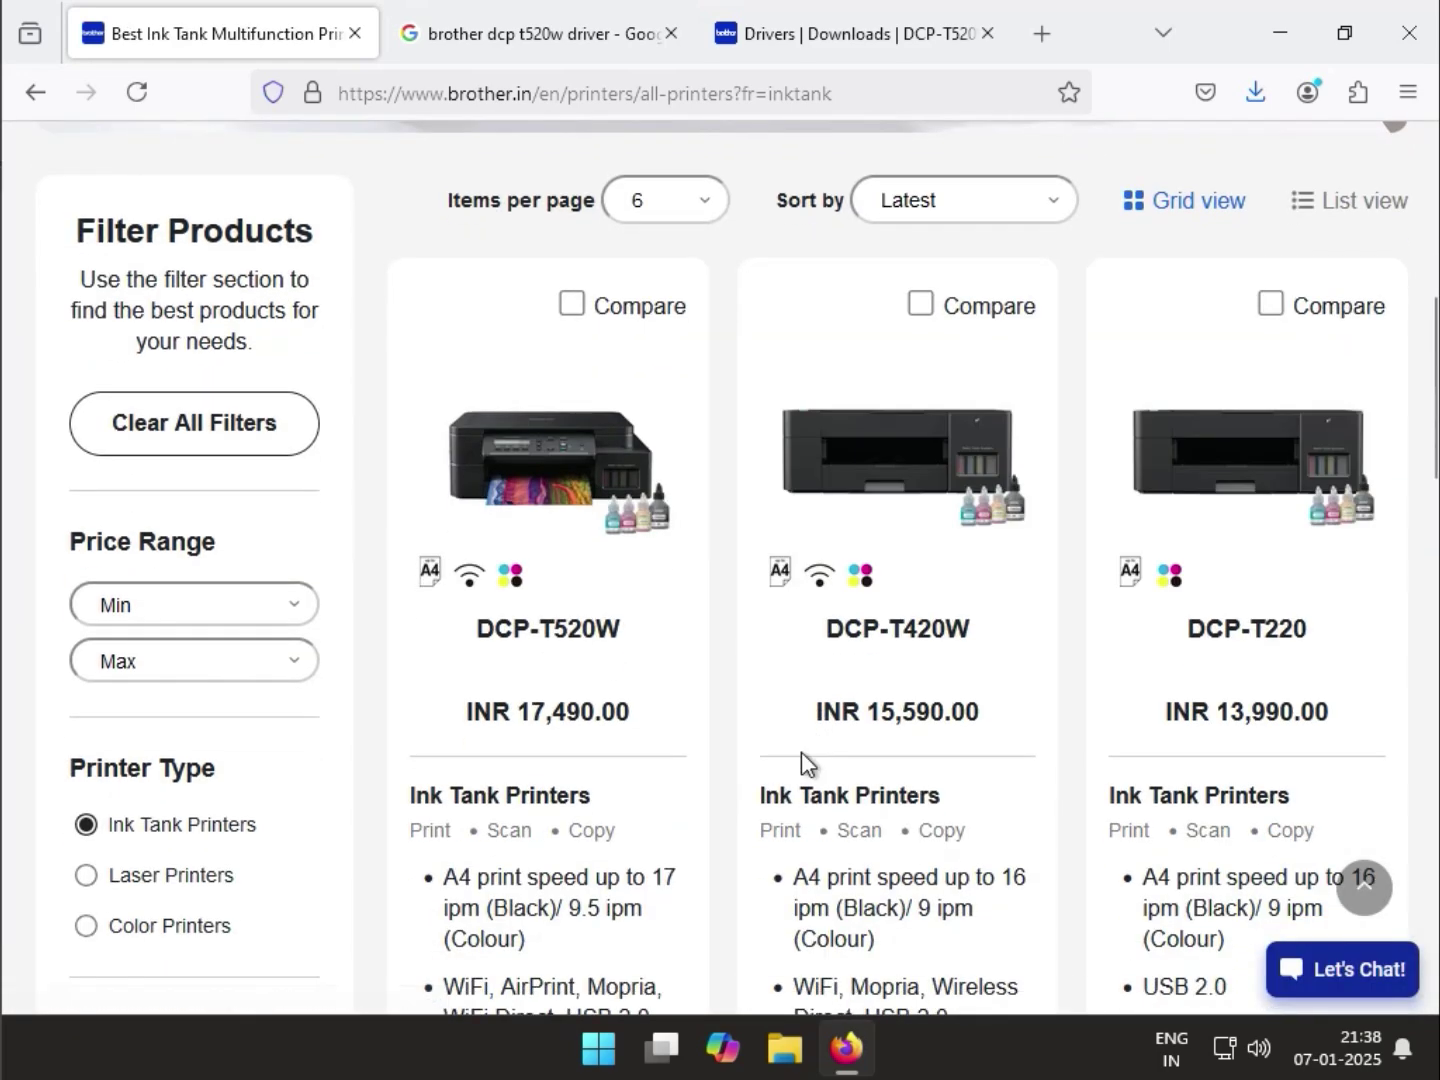
{"action": "left_click", "coordinate": [526, 638]}
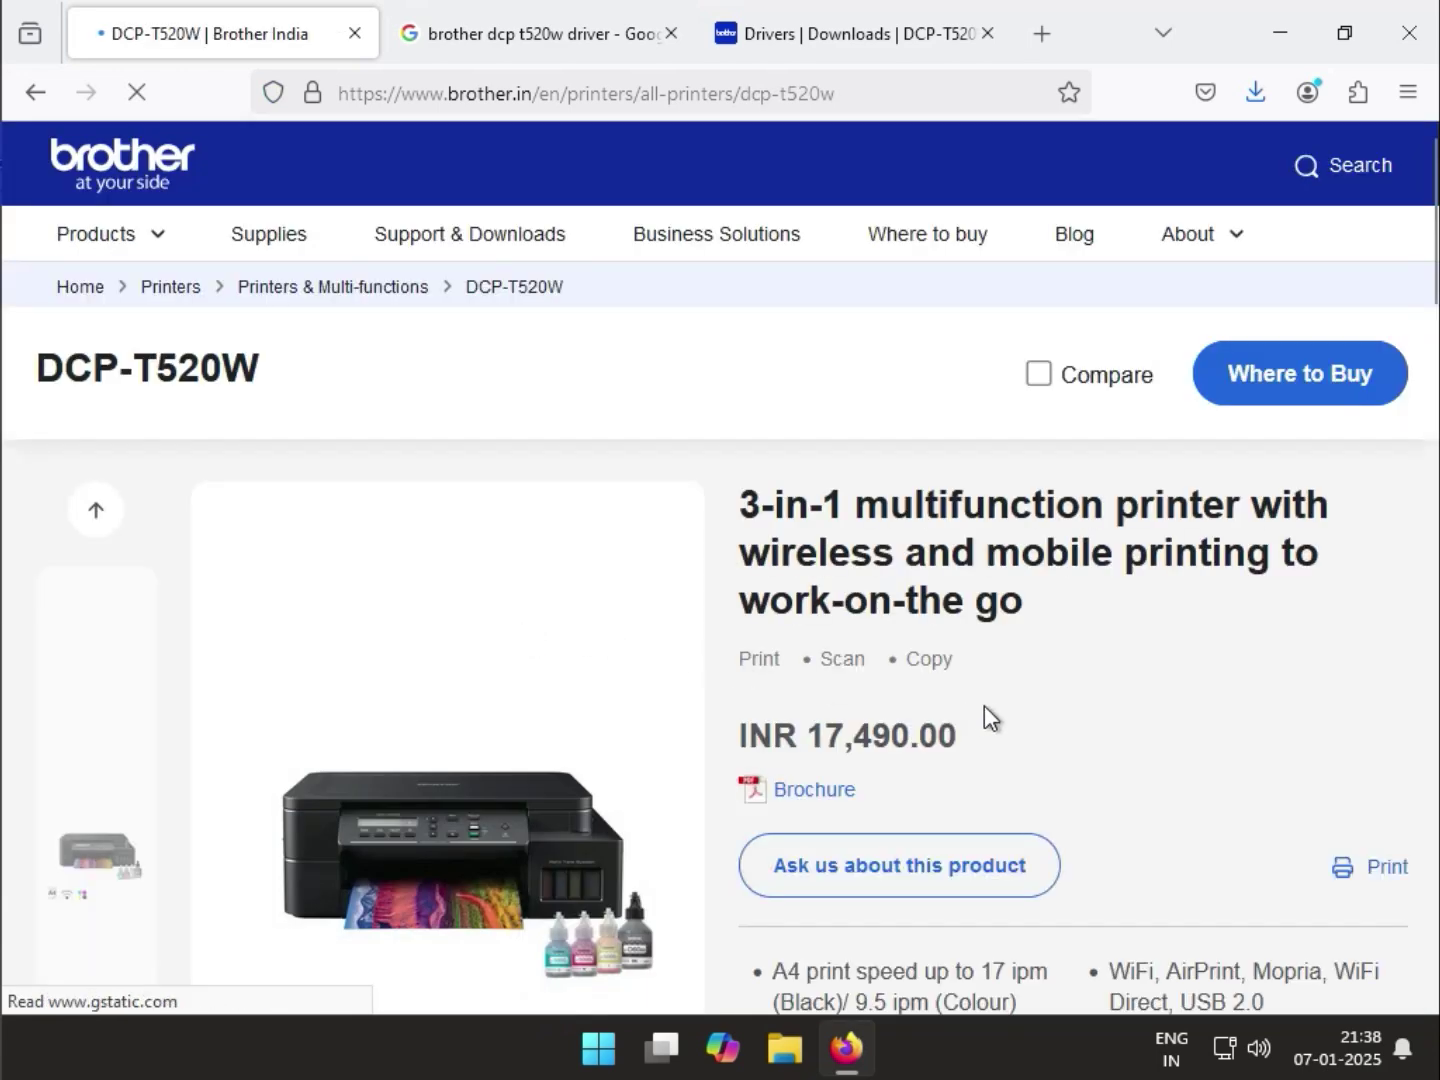
Open the DCP-T520W Downloads & Drivers page via Support, then run the downloaded Y20A_C2-hostm-G2.EXE.
{"action": "scroll", "coordinate": [1172, 696], "scroll_direction": "down", "scroll_amount": 2}
{"action": "scroll", "coordinate": [815, 736], "scroll_direction": "down", "scroll_amount": 8}
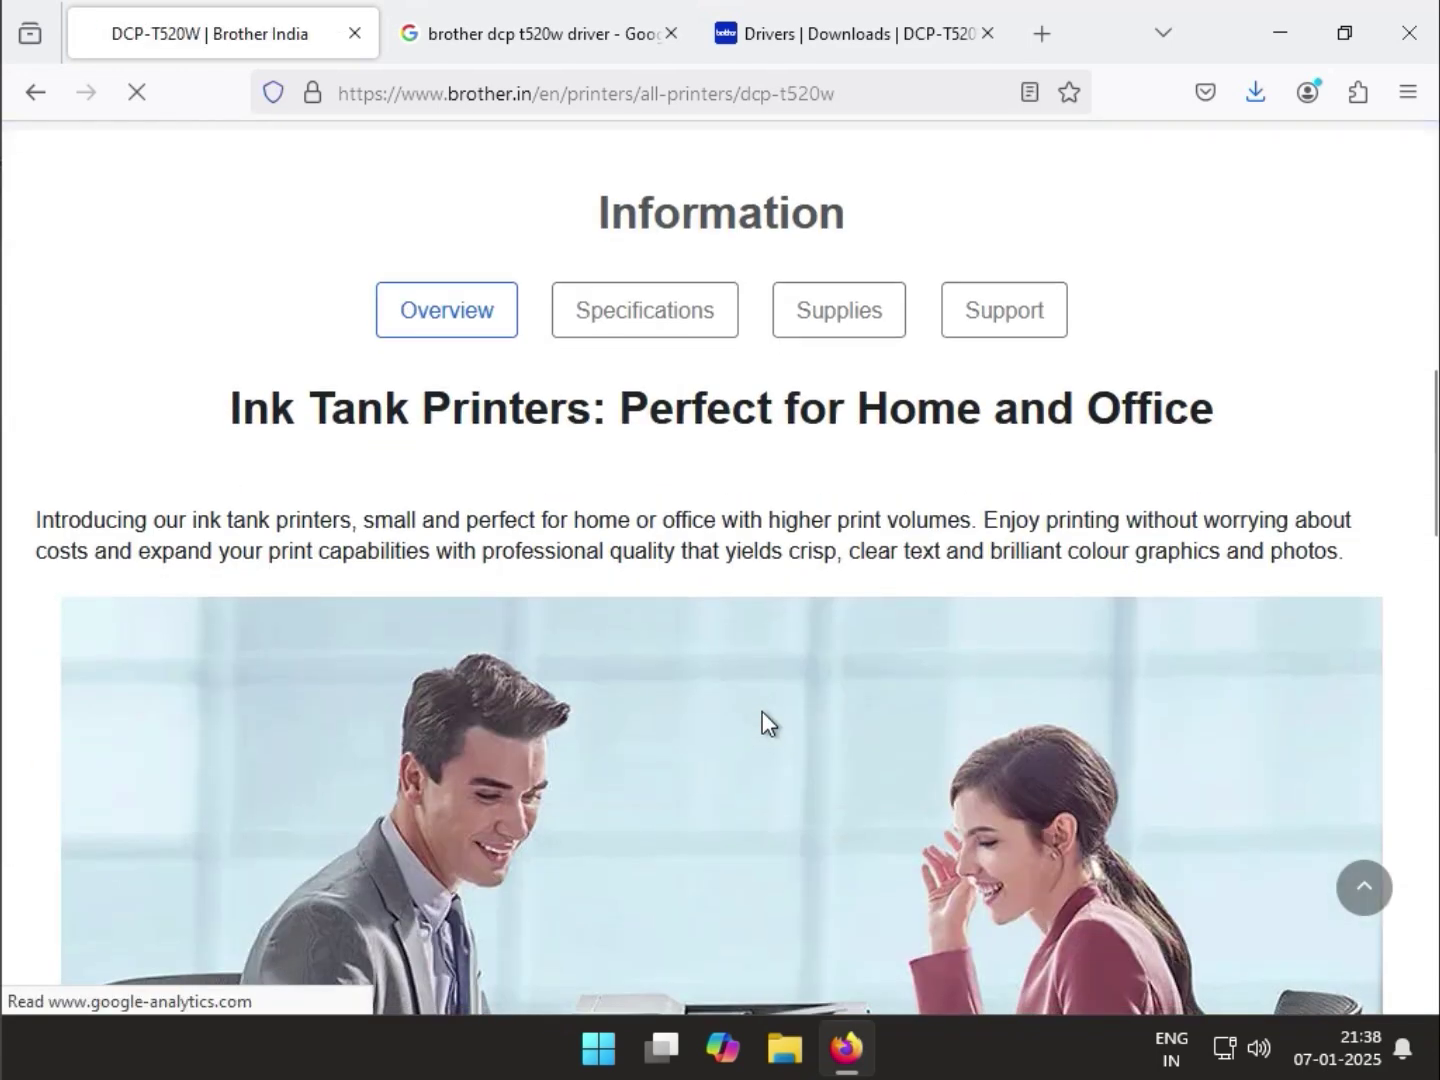
{"action": "left_click", "coordinate": [1018, 328]}
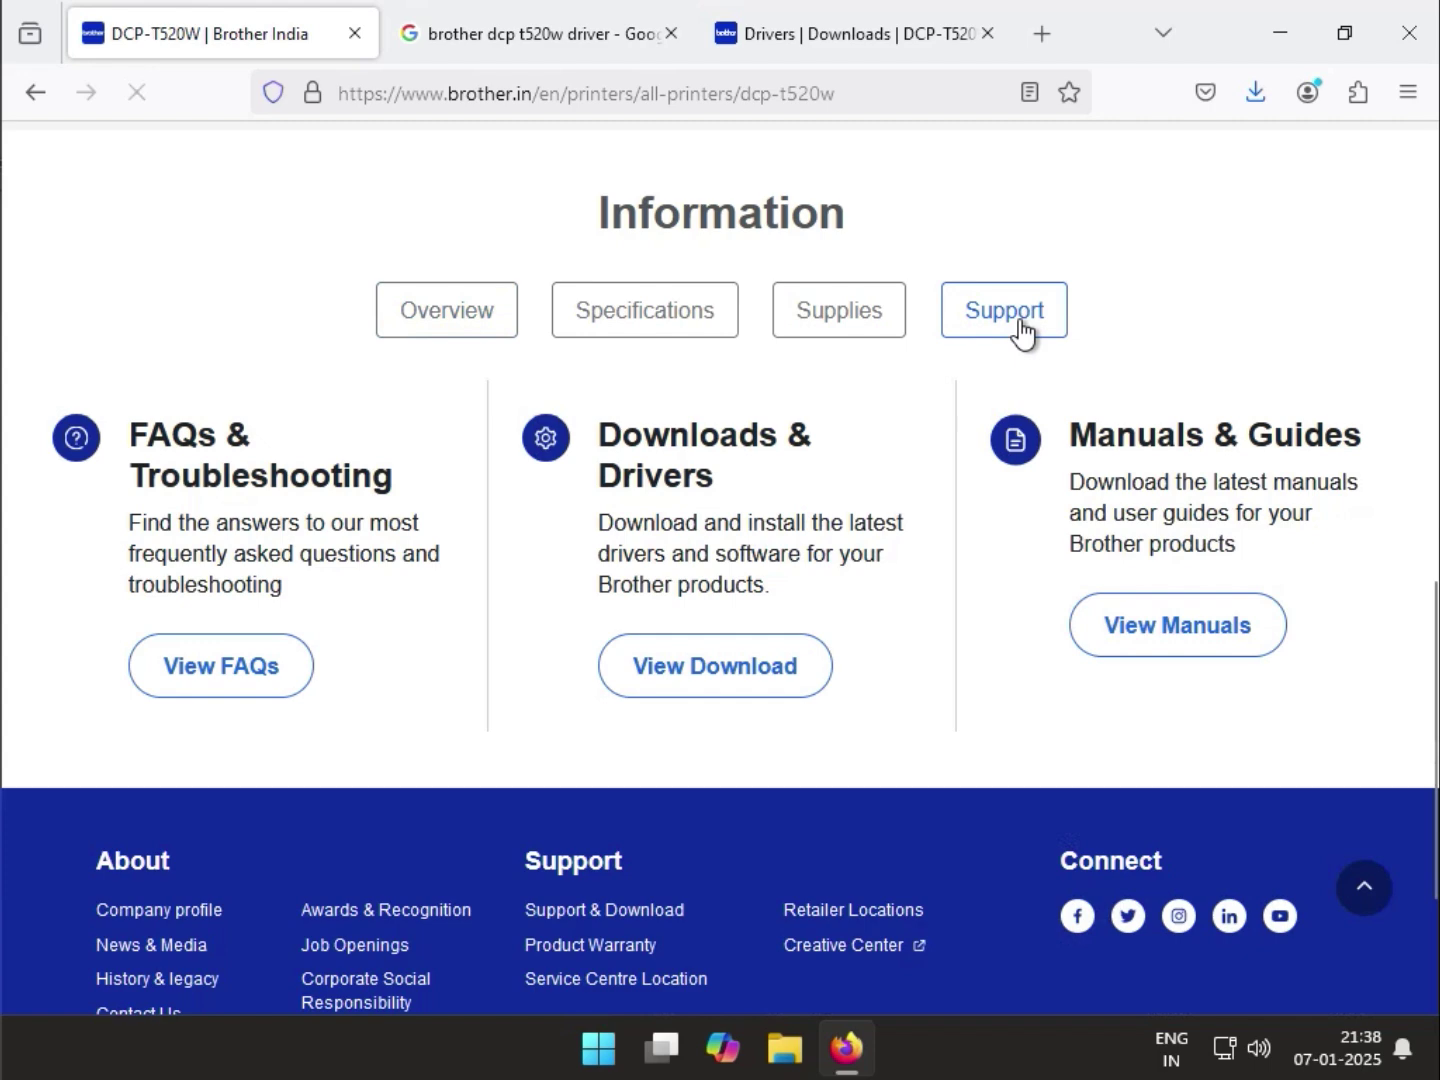
{"action": "left_click", "coordinate": [718, 690]}
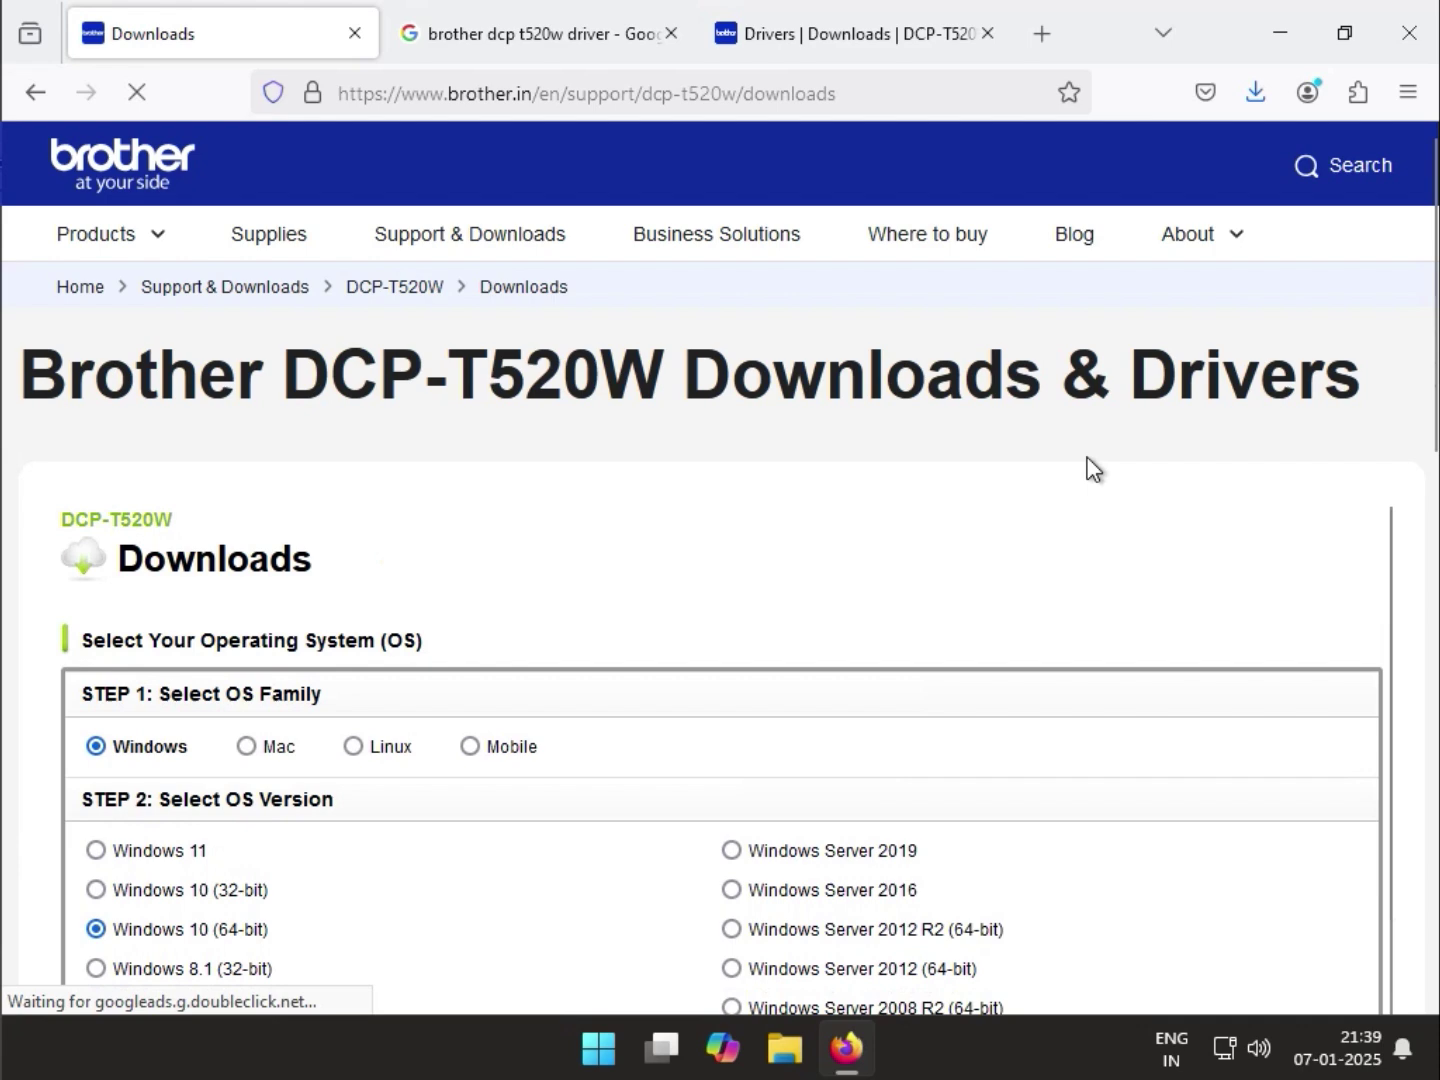
{"action": "left_click", "coordinate": [1258, 88]}
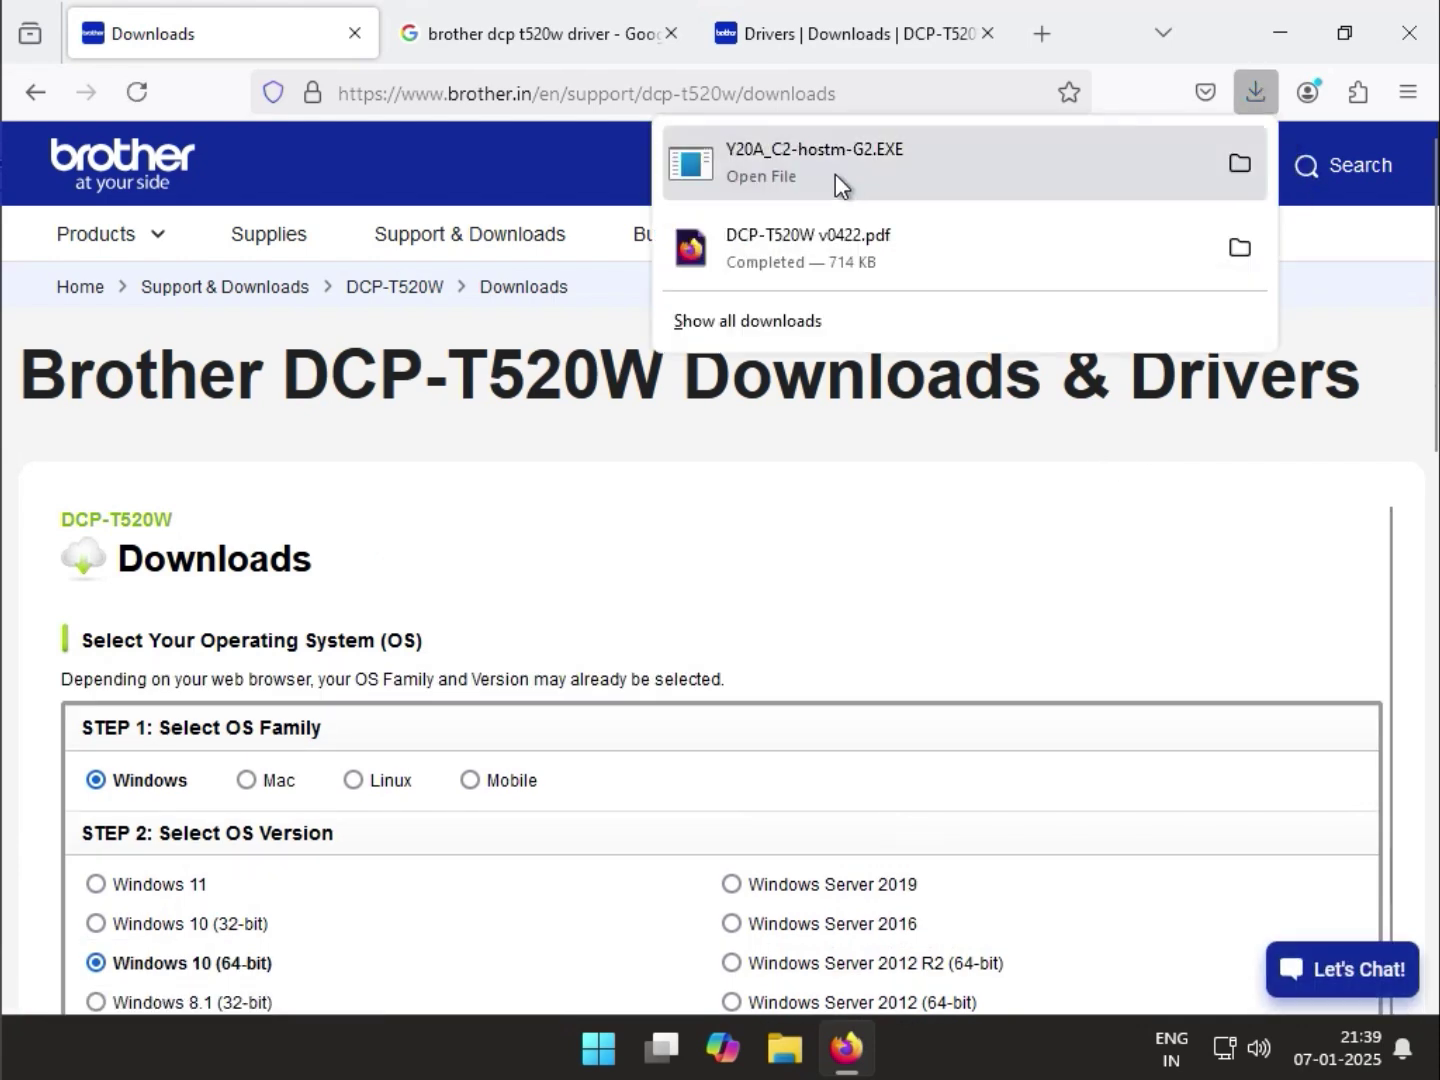
{"action": "left_click", "coordinate": [790, 166]}
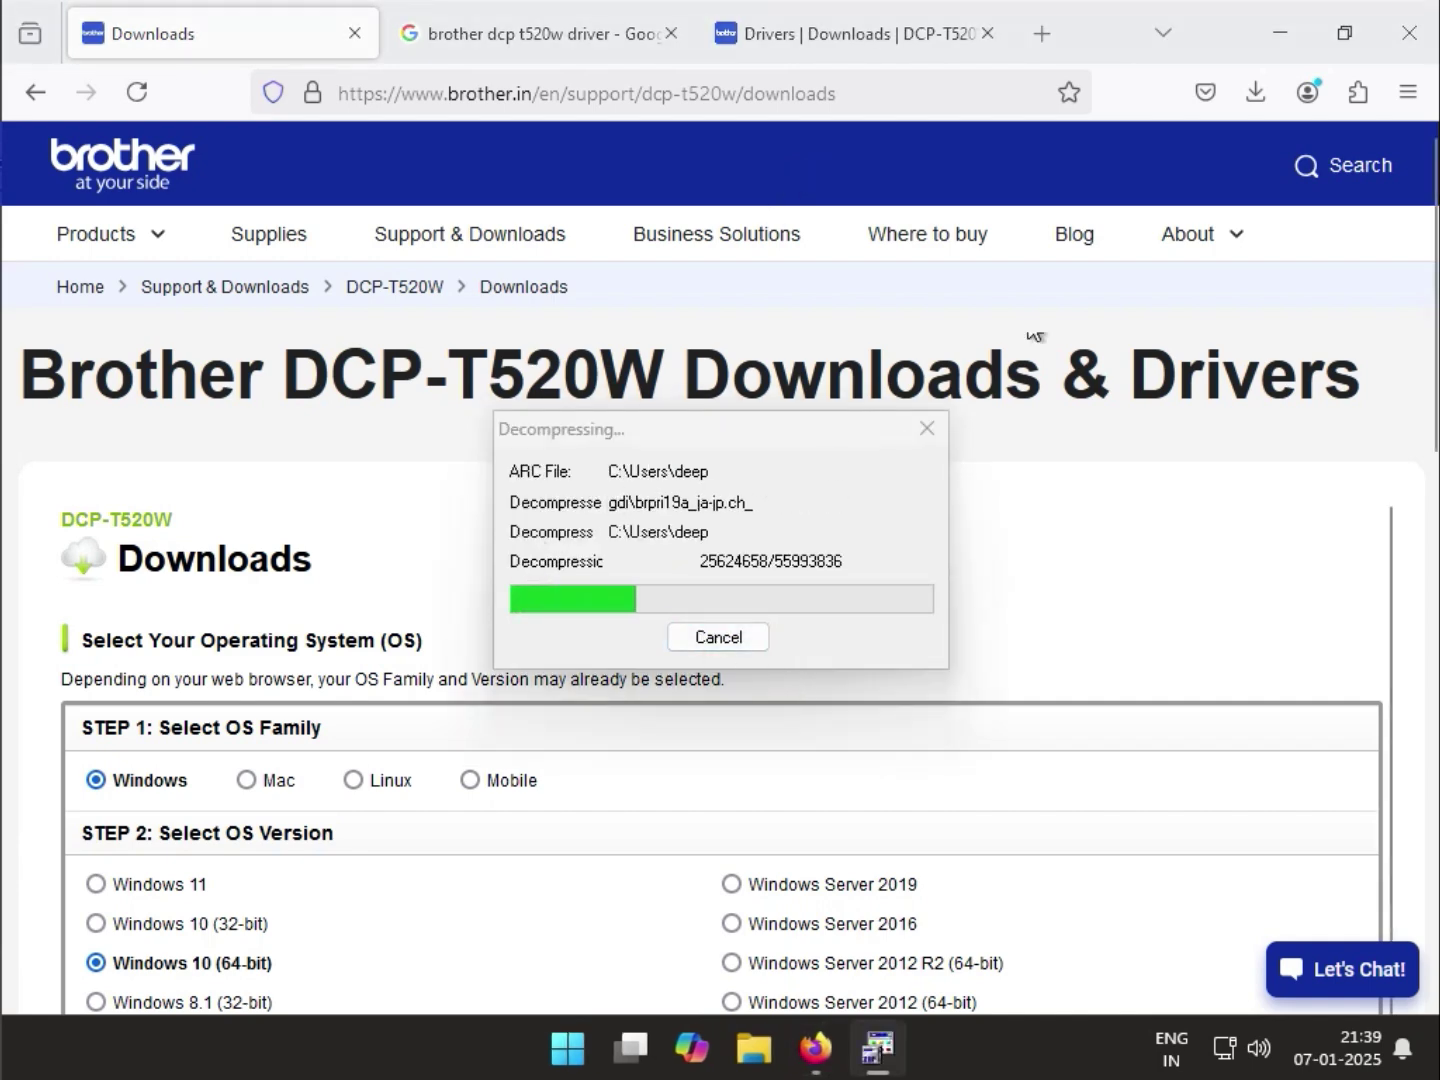
Minimize Firefox and acknowledge the successful decompression message with OK.
{"action": "left_click", "coordinate": [1275, 33]}
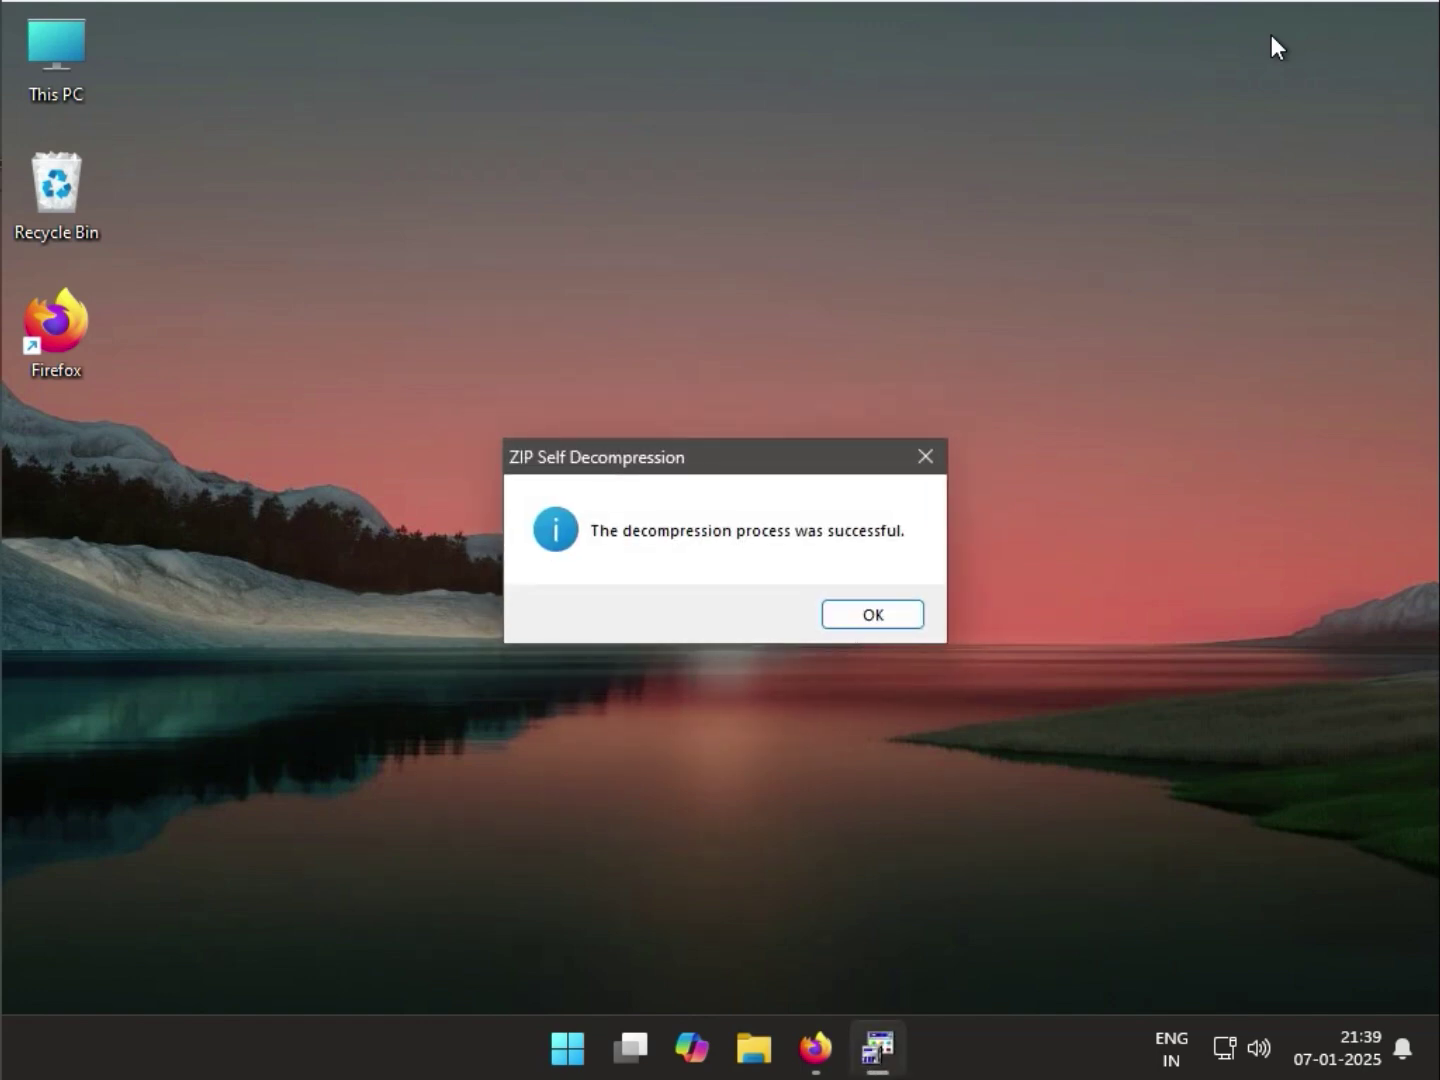
{"action": "left_click", "coordinate": [873, 615]}
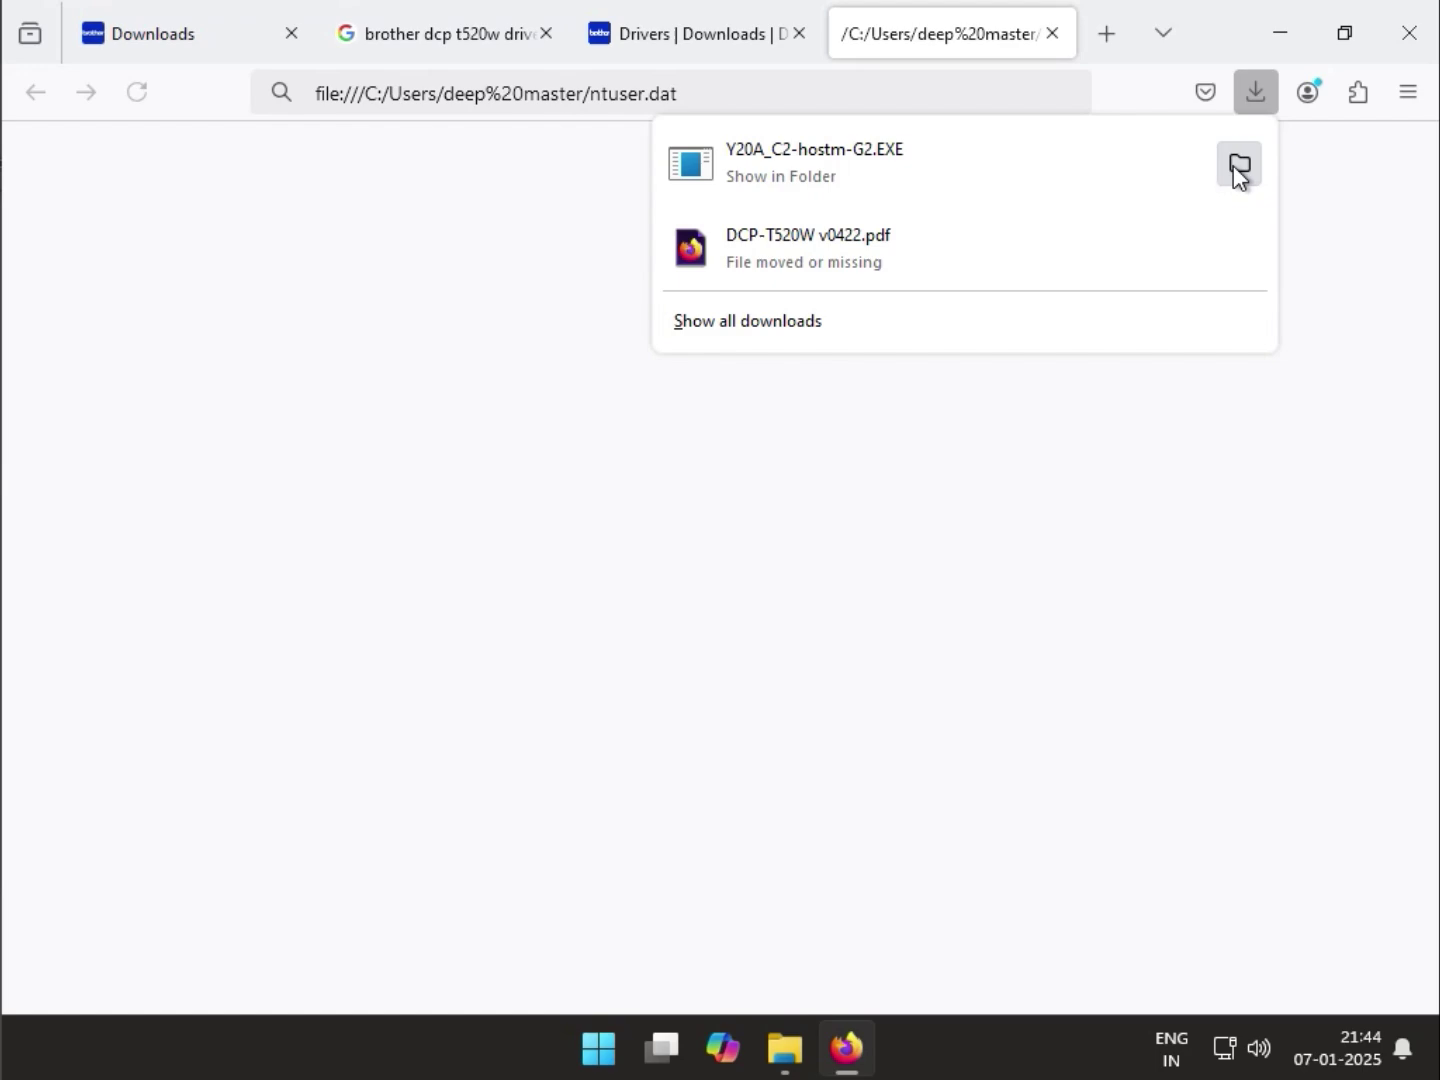
Extract Y20A_C2-hostm-G2.EXE from Downloads into Documents using 7-Zip's Extract files.
{"action": "left_click", "coordinate": [1237, 165]}
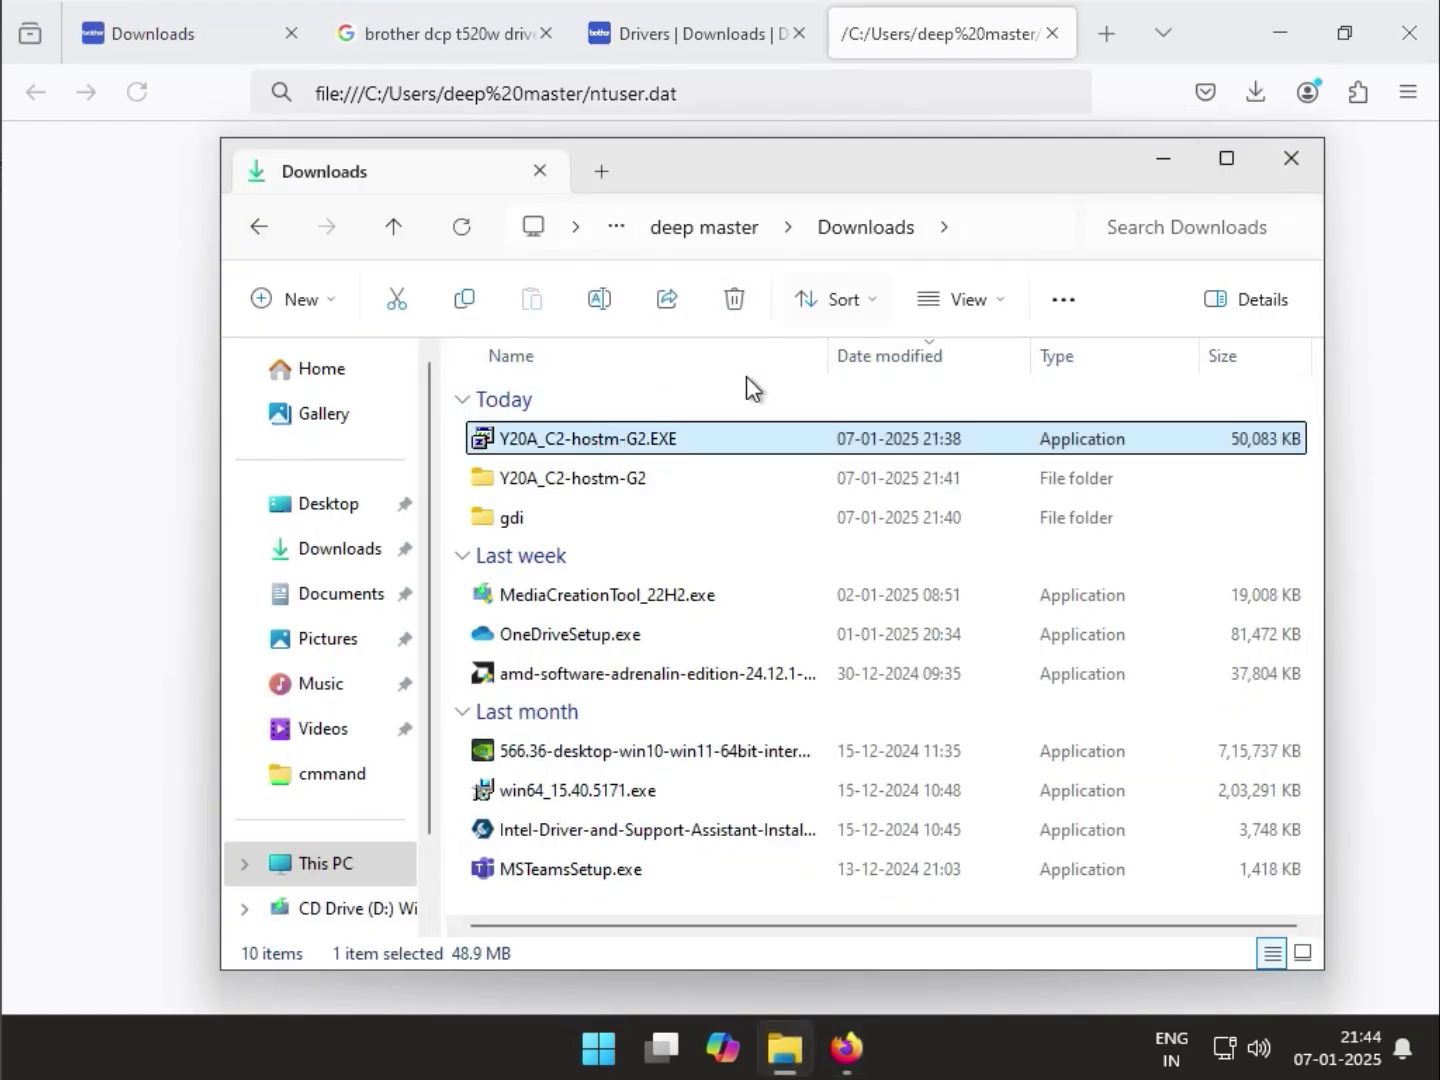
{"action": "right_click", "coordinate": [654, 439]}
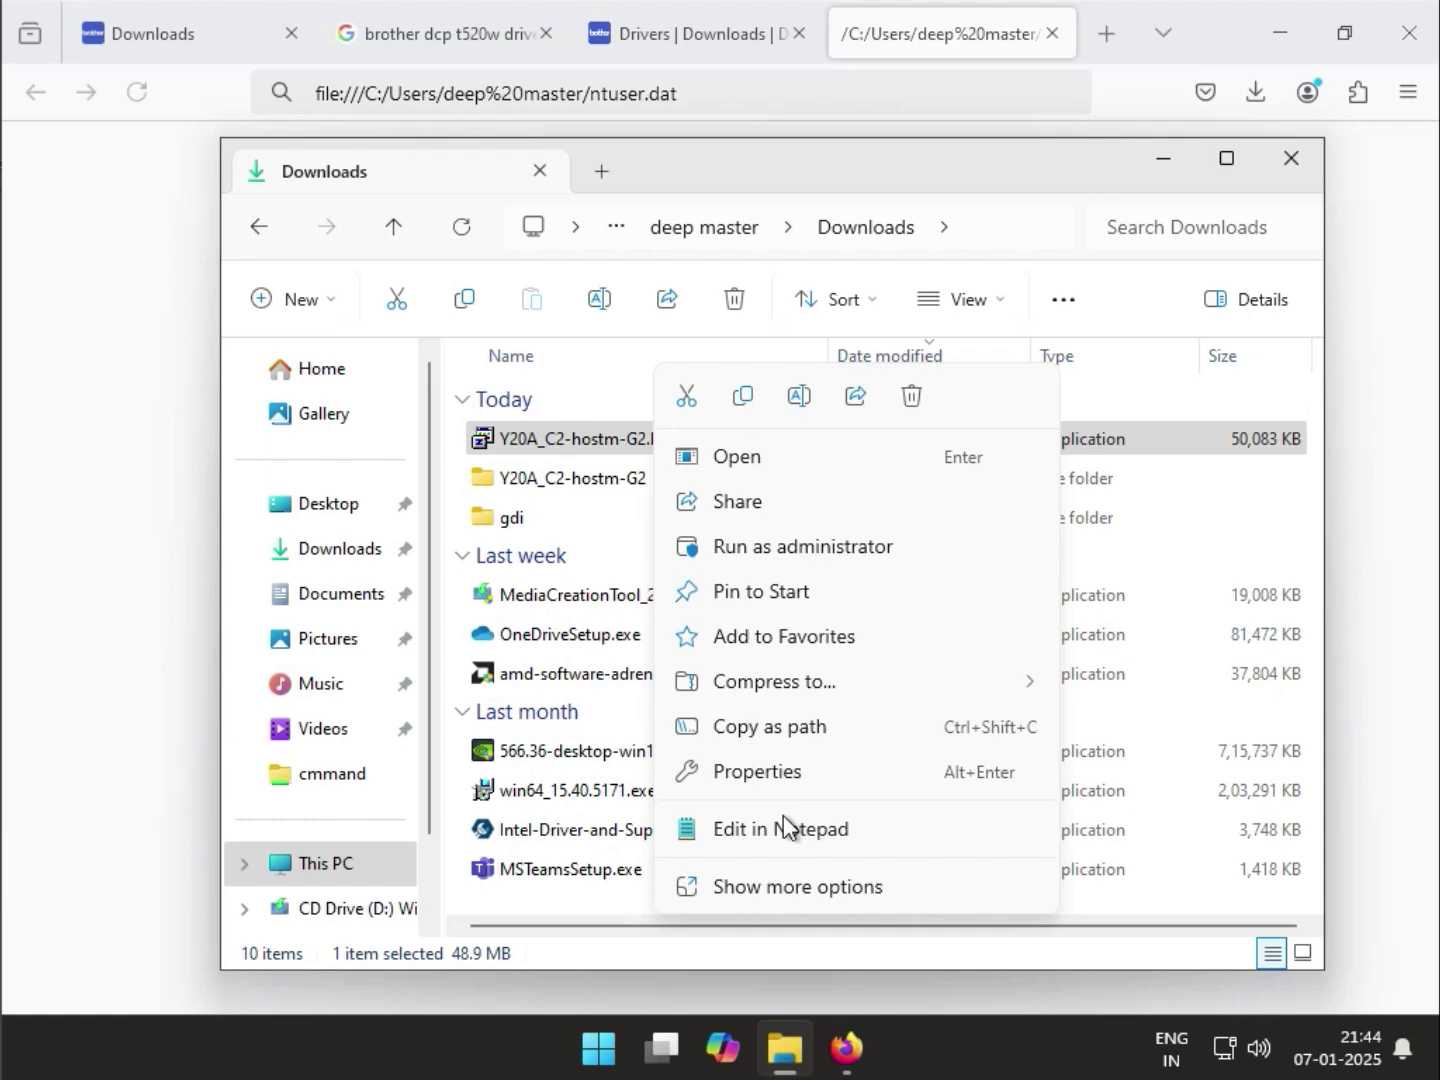
{"action": "left_click", "coordinate": [790, 886]}
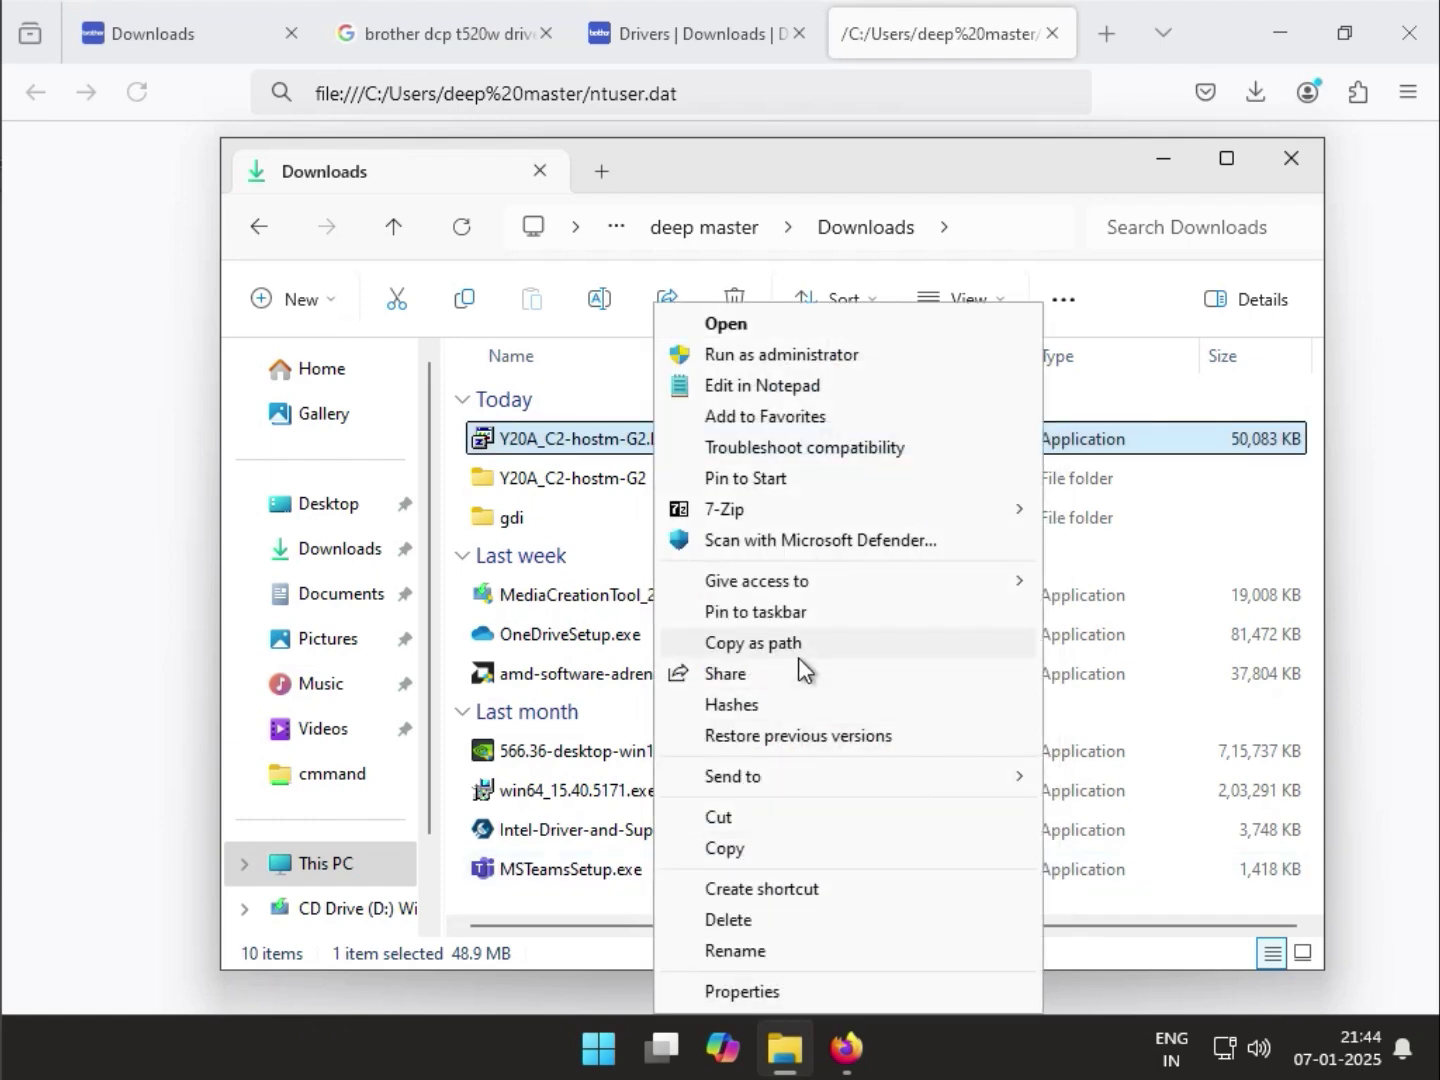
{"action": "mouse_move", "coordinate": [760, 503]}
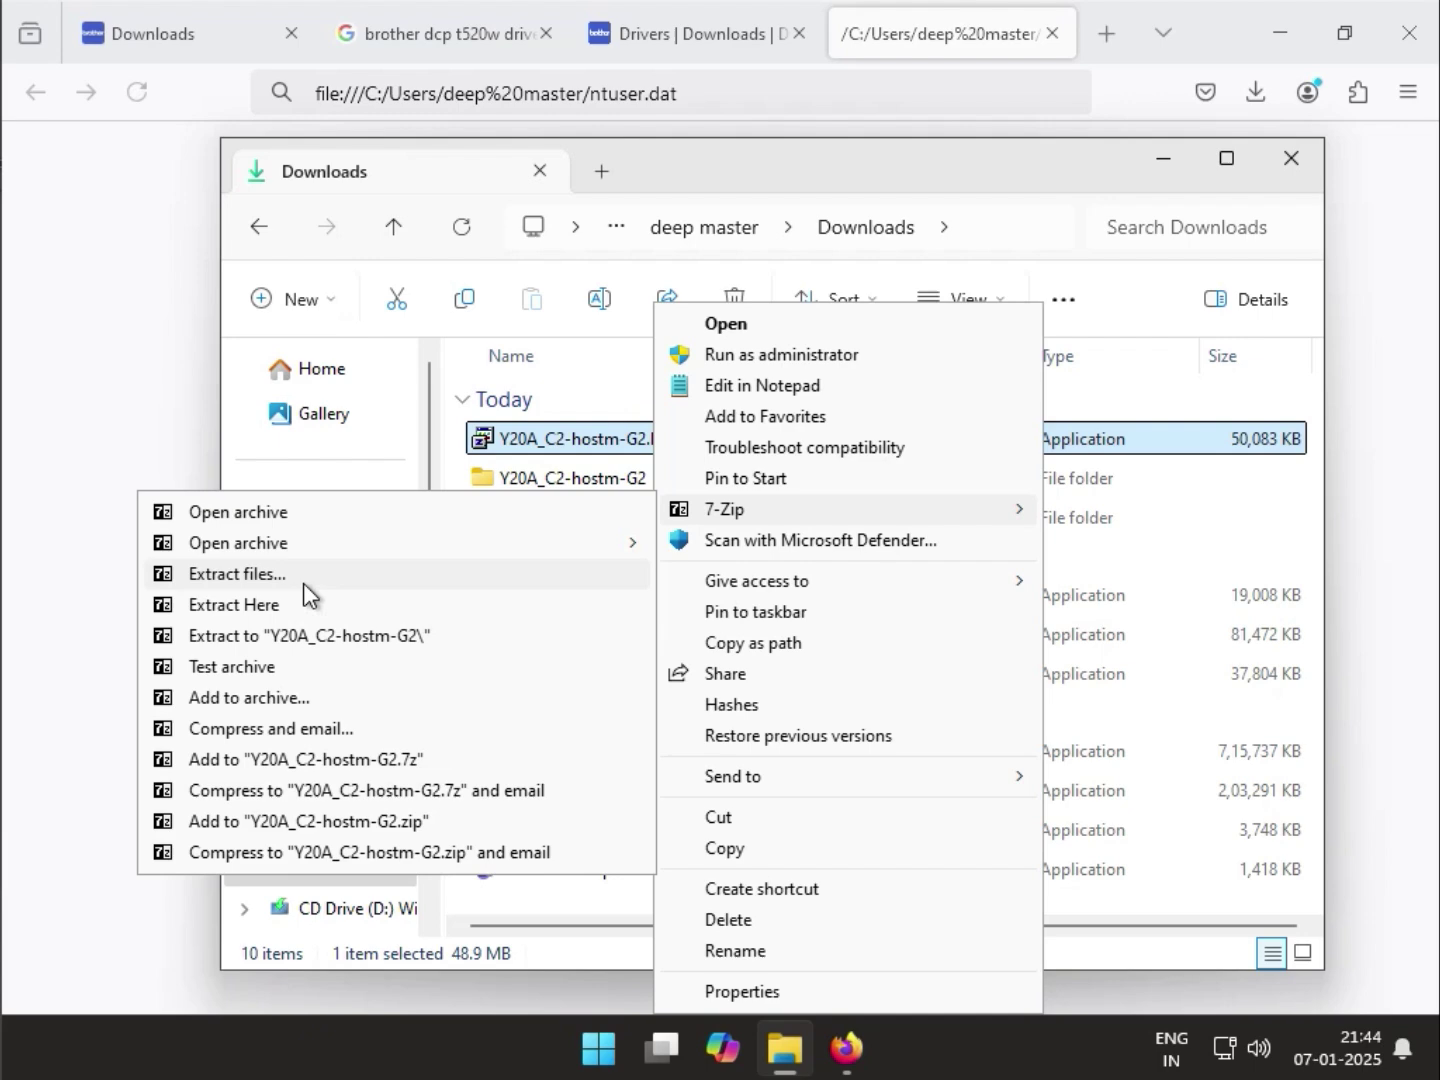
{"action": "left_click", "coordinate": [237, 574]}
{"action": "left_click", "coordinate": [1060, 374]}
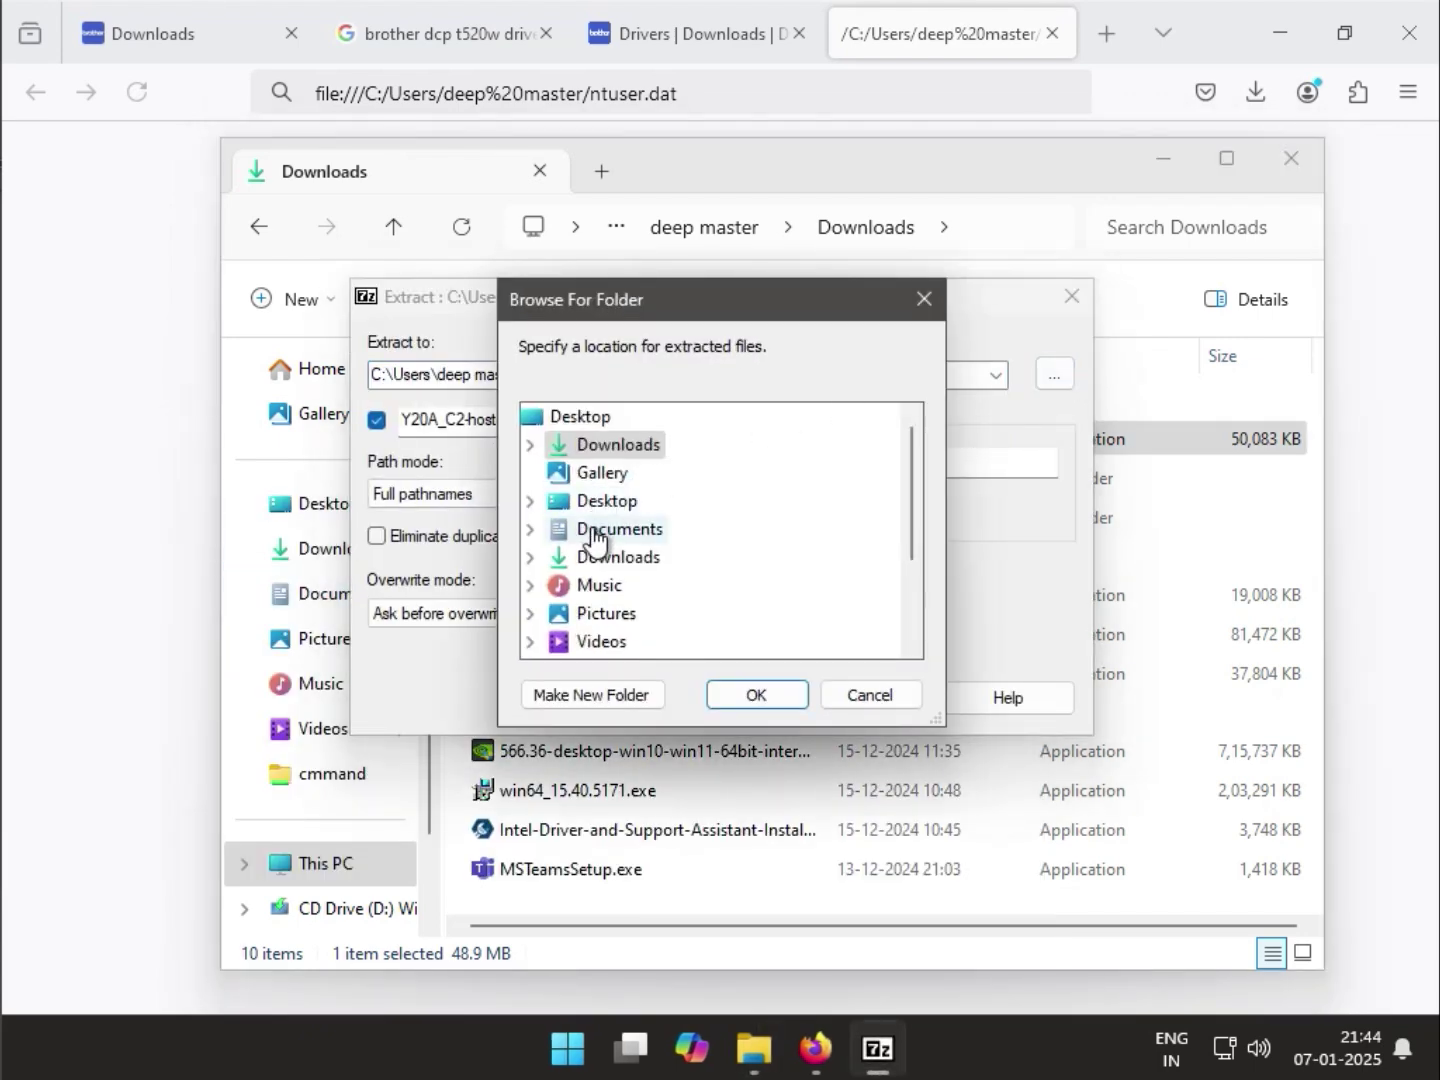
{"action": "left_click", "coordinate": [593, 540]}
{"action": "left_click", "coordinate": [757, 695]}
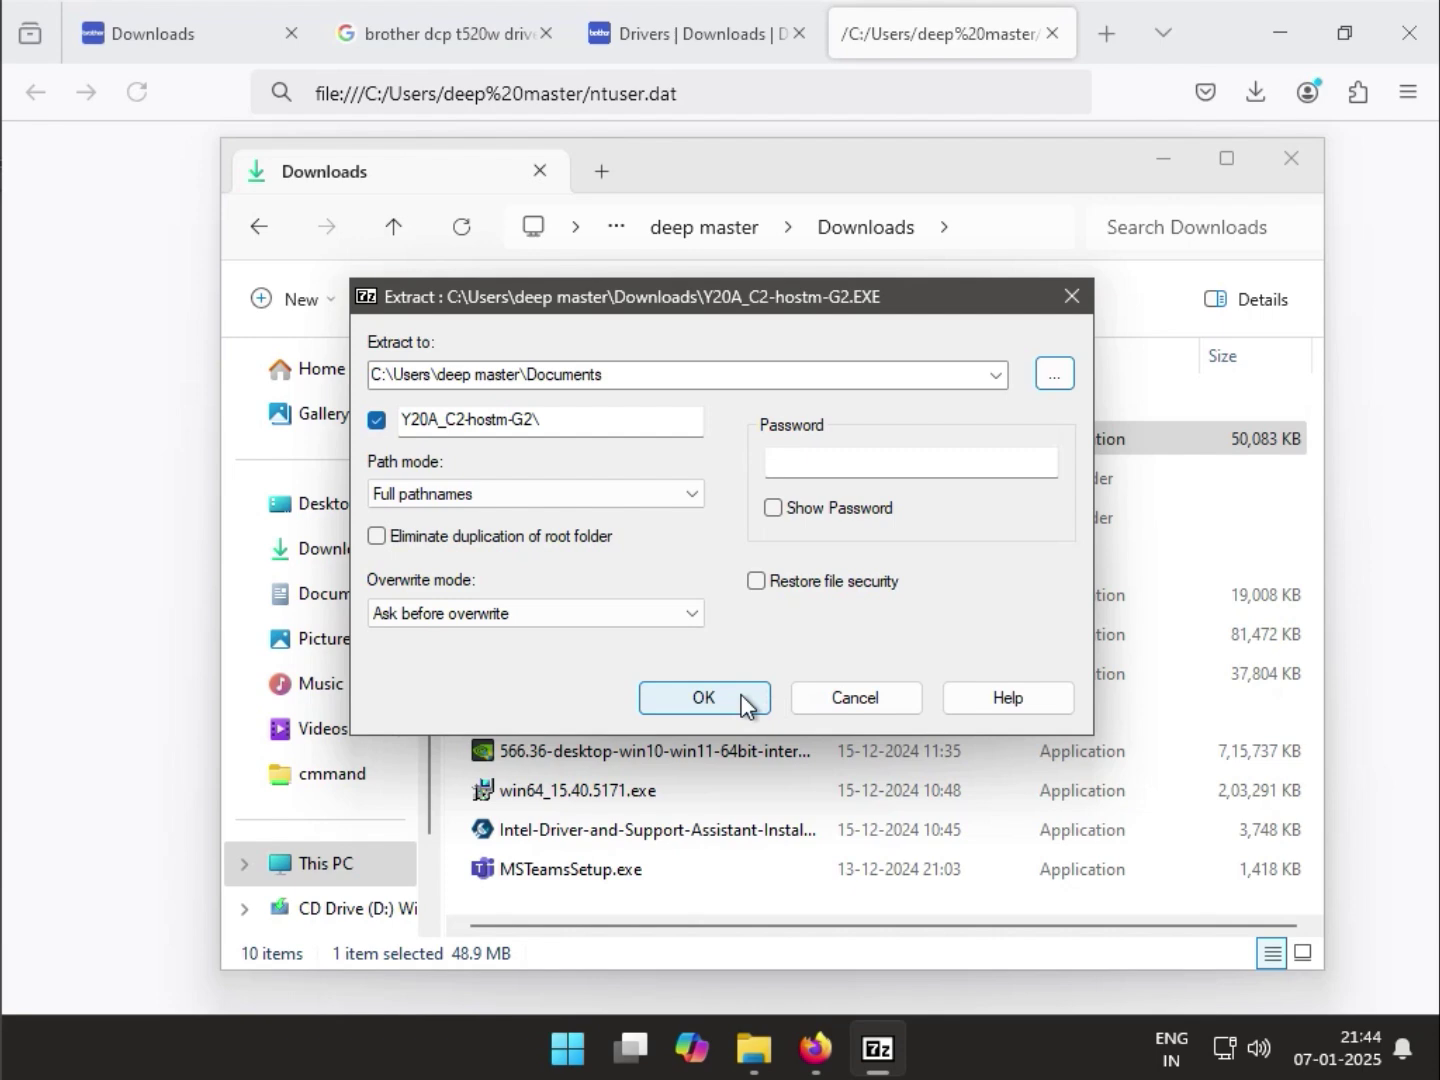
{"action": "left_click", "coordinate": [741, 698]}
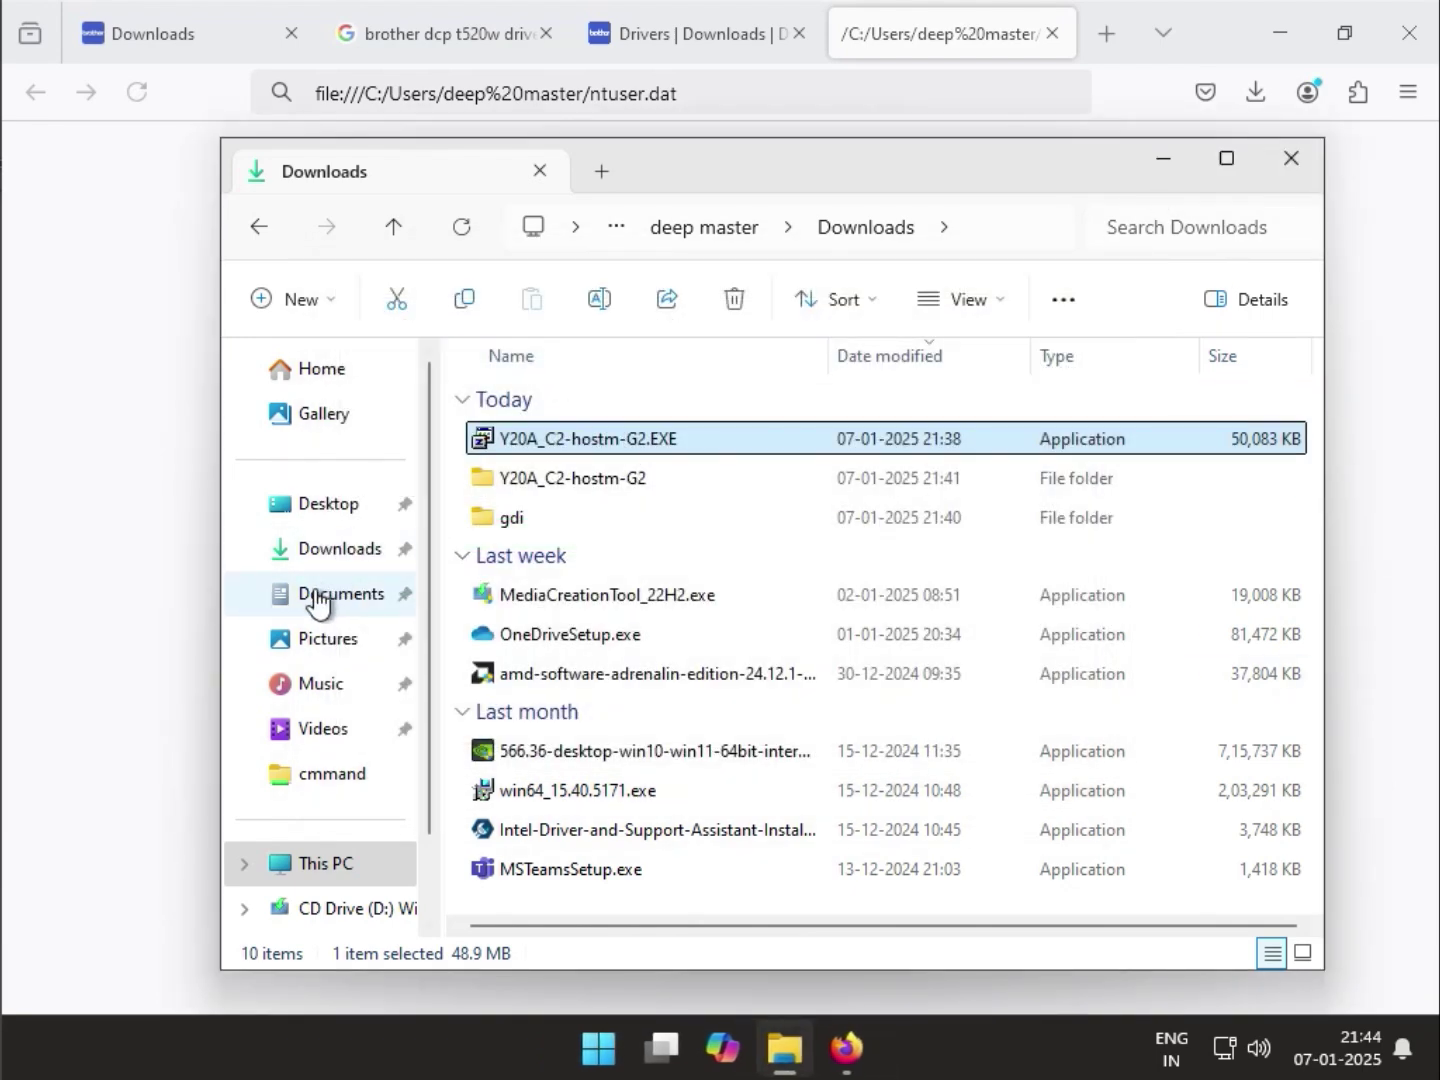
Open the gdi folder under Documents > Y20A_C2-hostm-G2.
{"action": "left_click", "coordinate": [320, 595]}
{"action": "left_click", "coordinate": [591, 402]}
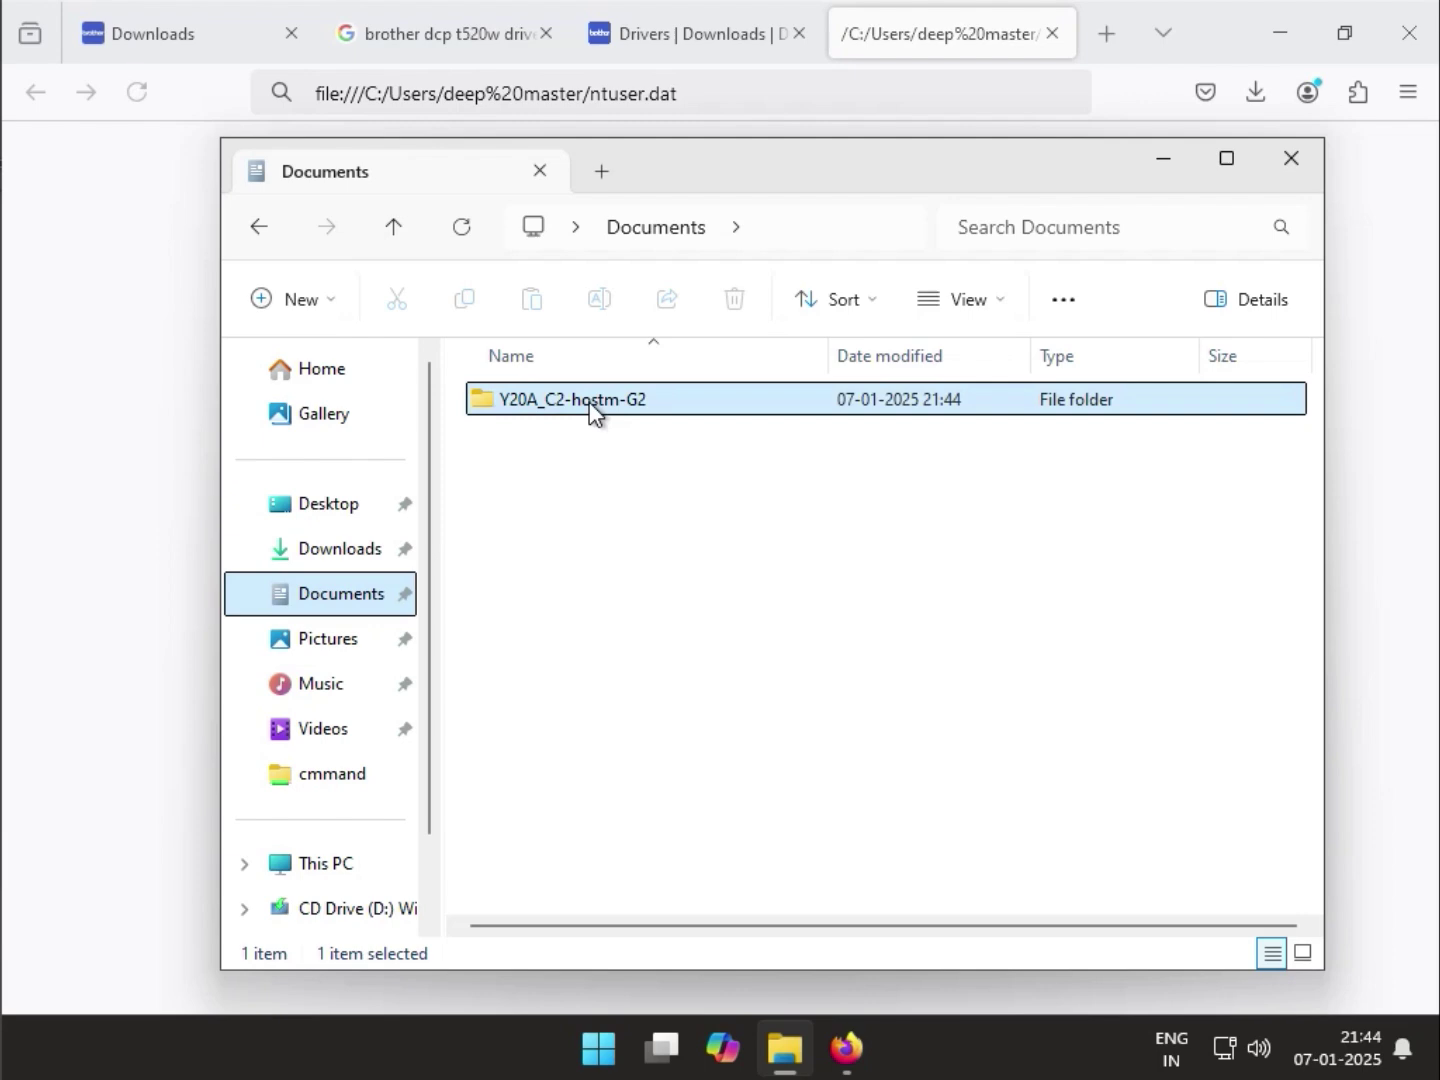
{"action": "double_click", "coordinate": [590, 402]}
{"action": "double_click", "coordinate": [590, 402]}
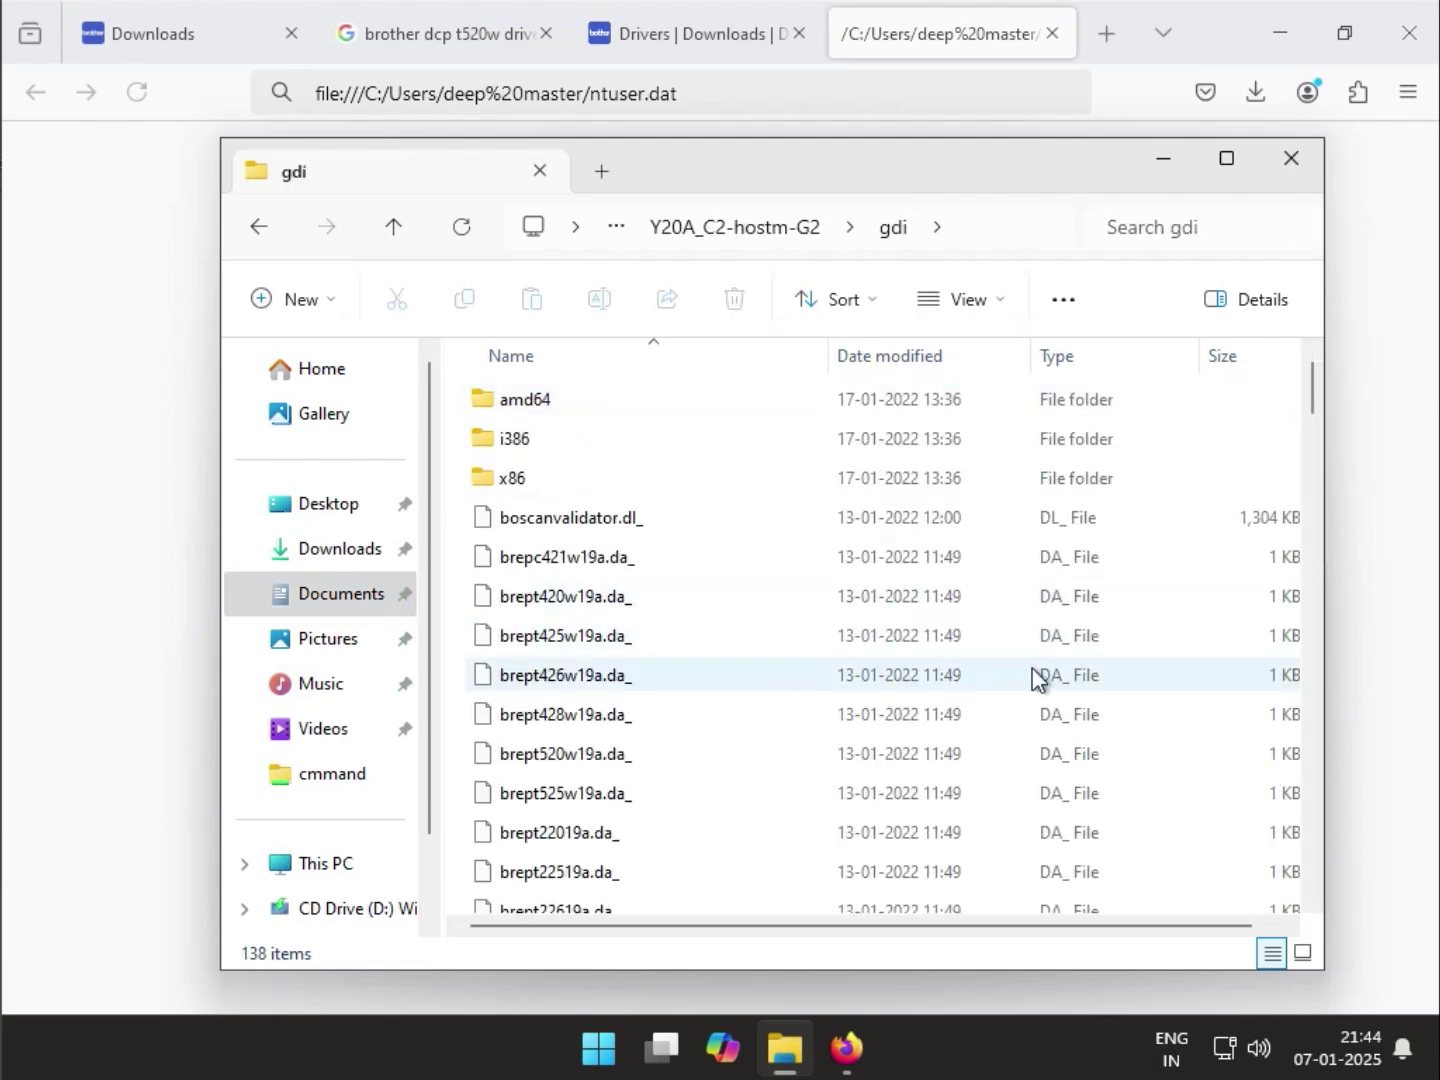
Locate dpinstx64.exe and bring up its full context menu via Show more options.
{"action": "scroll", "coordinate": [661, 781], "scroll_direction": "down", "scroll_amount": 15}
{"action": "scroll", "coordinate": [810, 781], "scroll_direction": "down", "scroll_amount": 20}
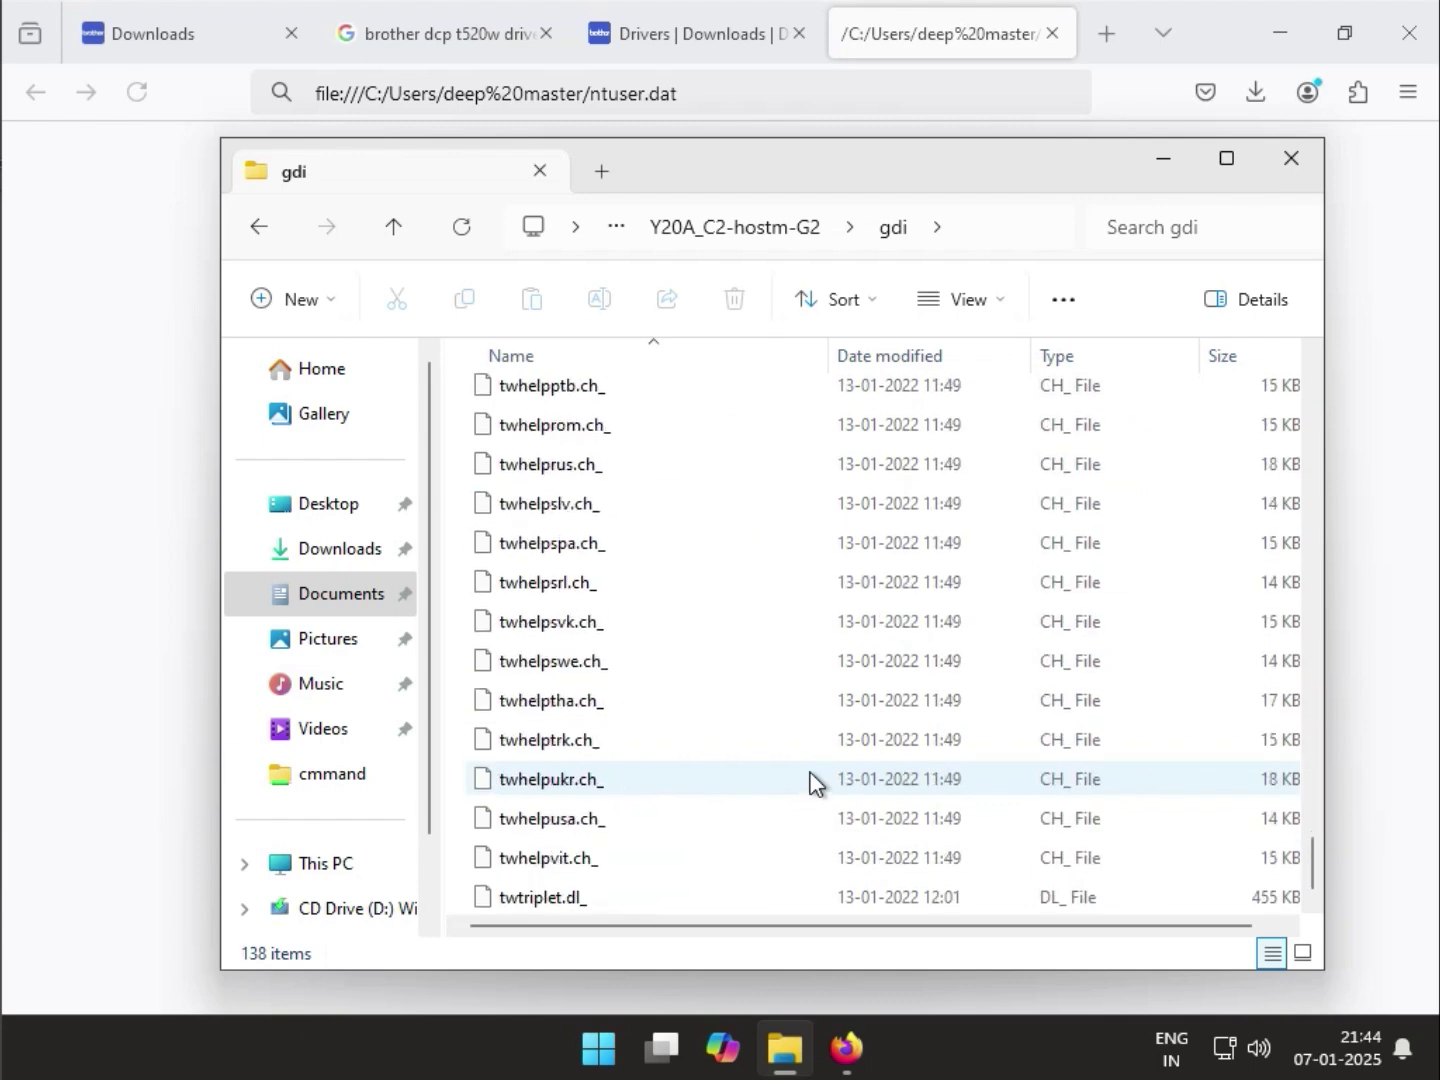
{"action": "scroll", "coordinate": [810, 781], "scroll_direction": "up", "scroll_amount": 10}
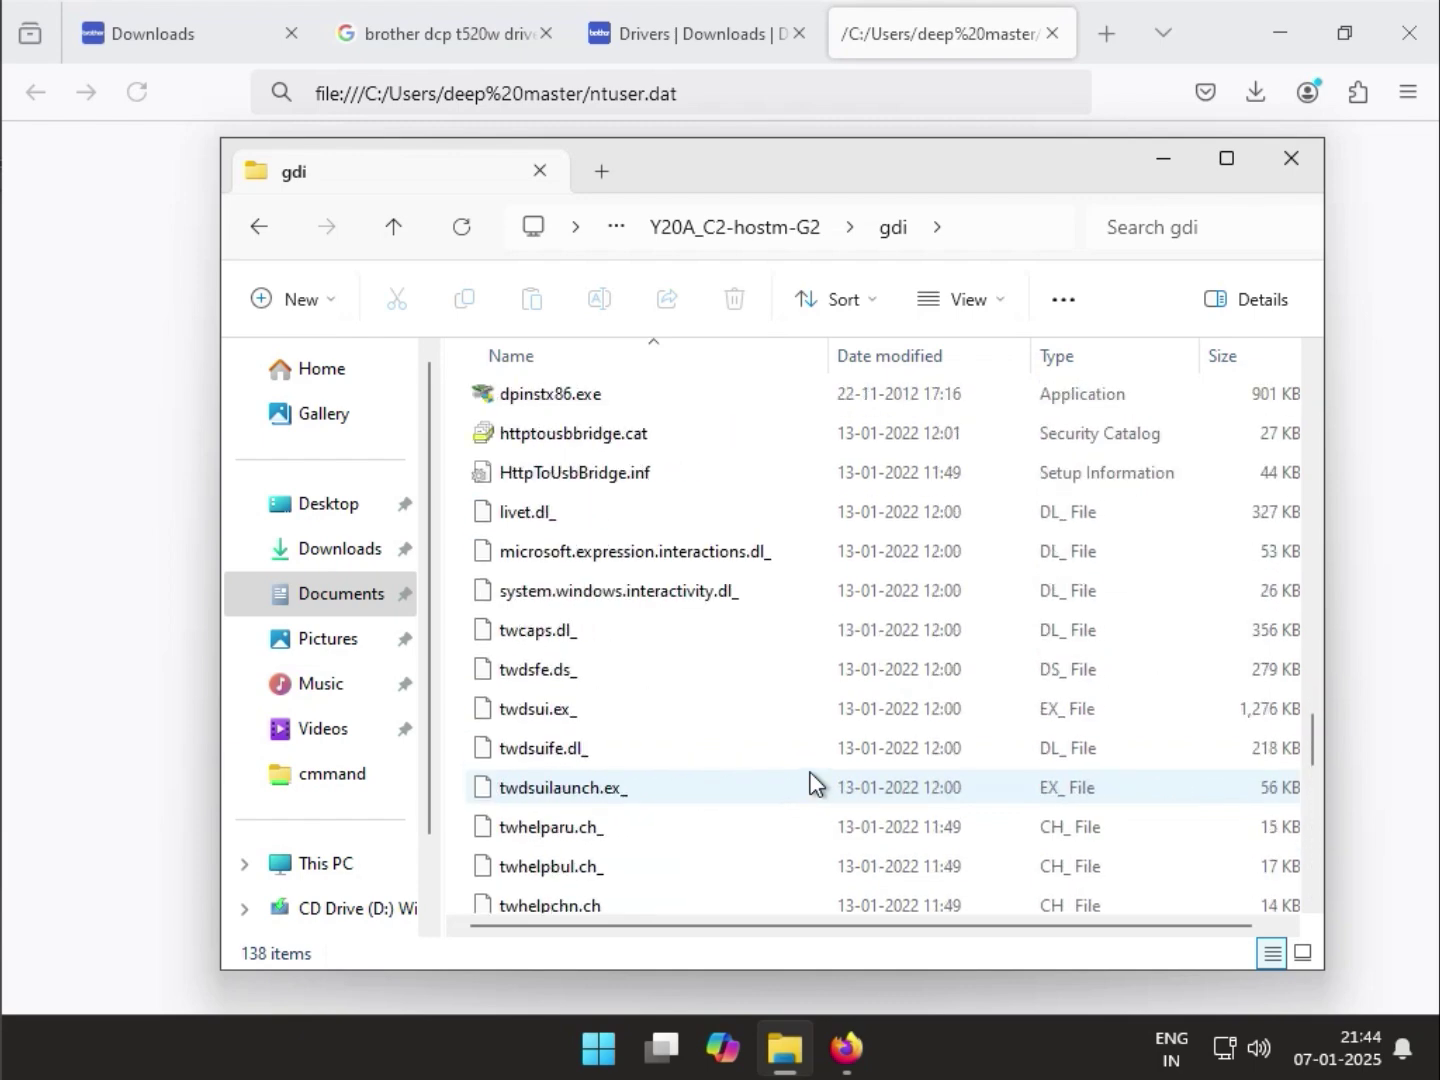
{"action": "left_click", "coordinate": [562, 632]}
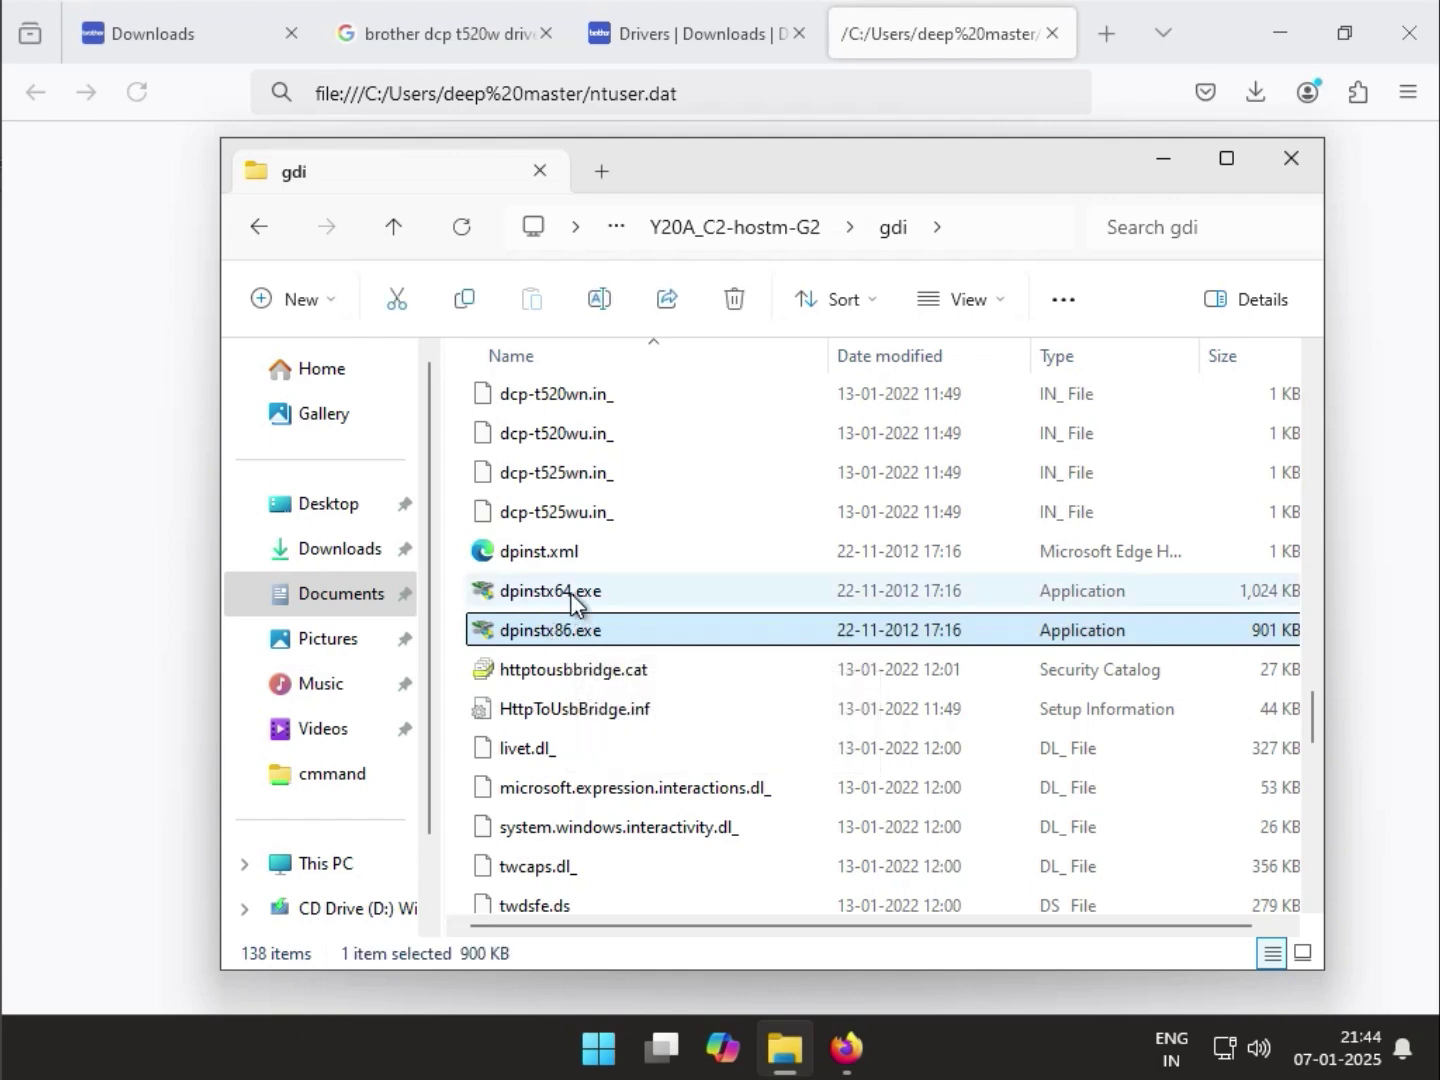
{"action": "left_click", "coordinate": [570, 599]}
{"action": "right_click", "coordinate": [571, 599]}
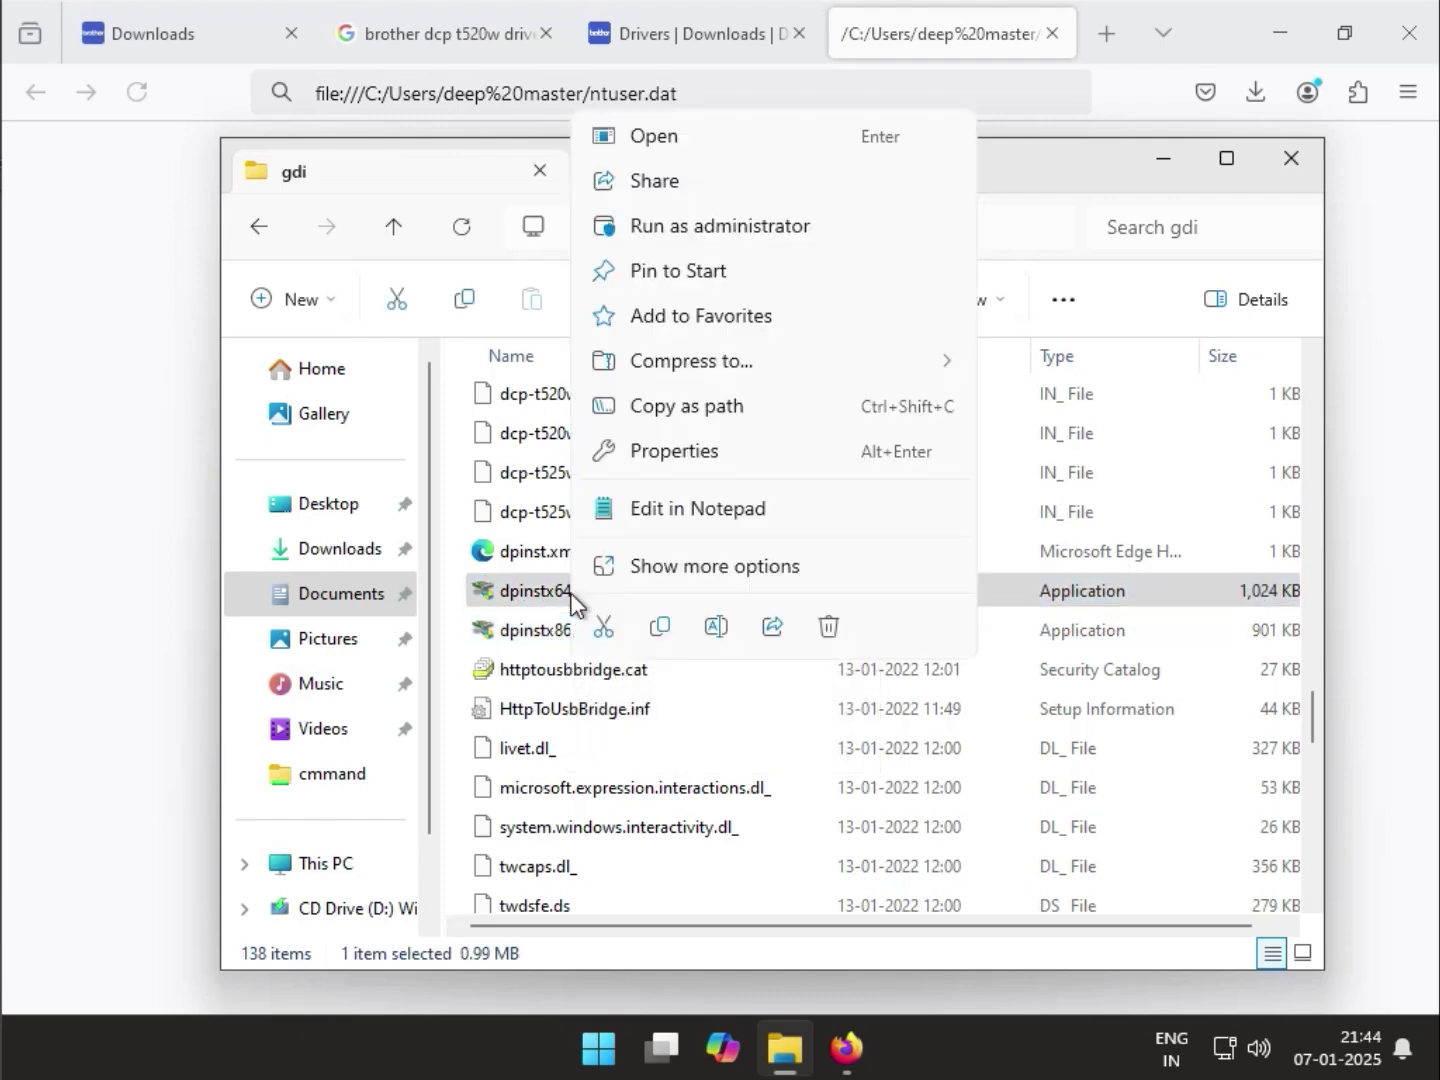
{"action": "left_click", "coordinate": [735, 567]}
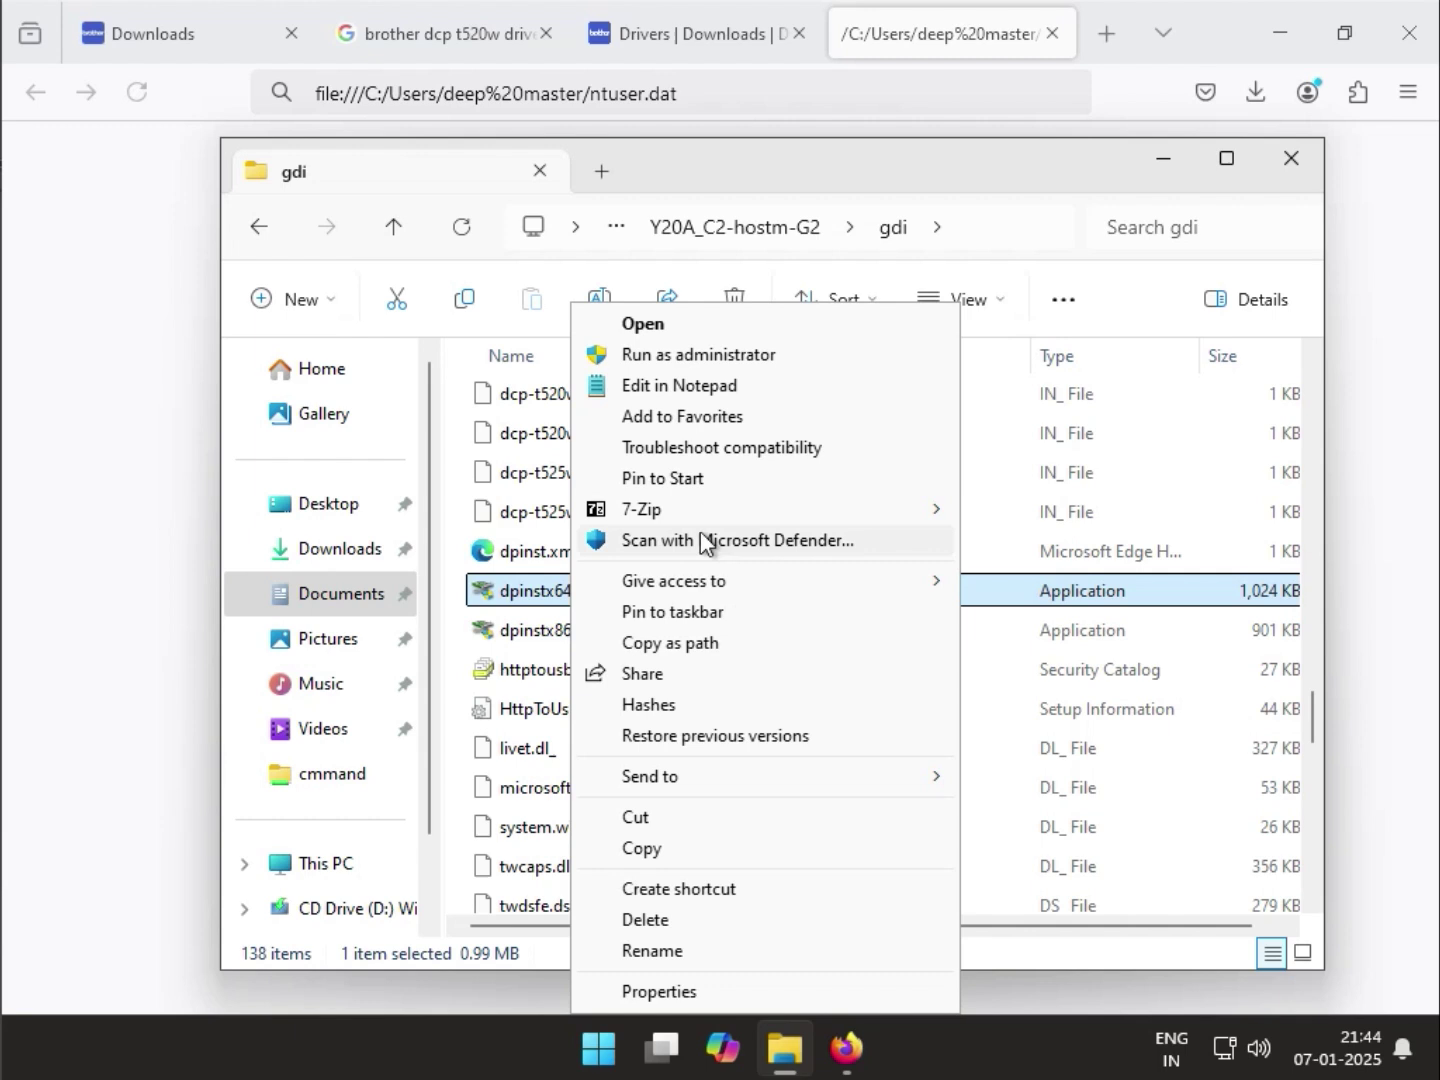